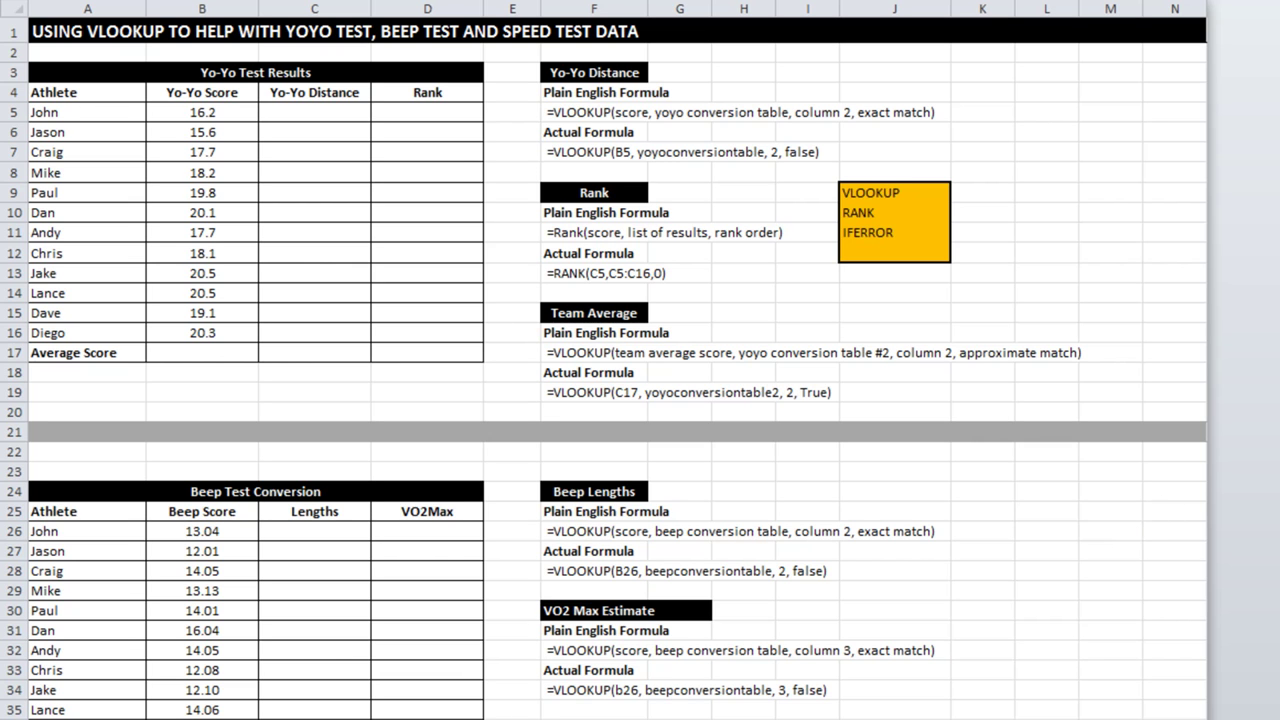
Step: Go to the Control Panel sheet and examine the level and distance columns of the YoYo Test Conversion Table
{"action": "left_click", "coordinate": [87, 52]}
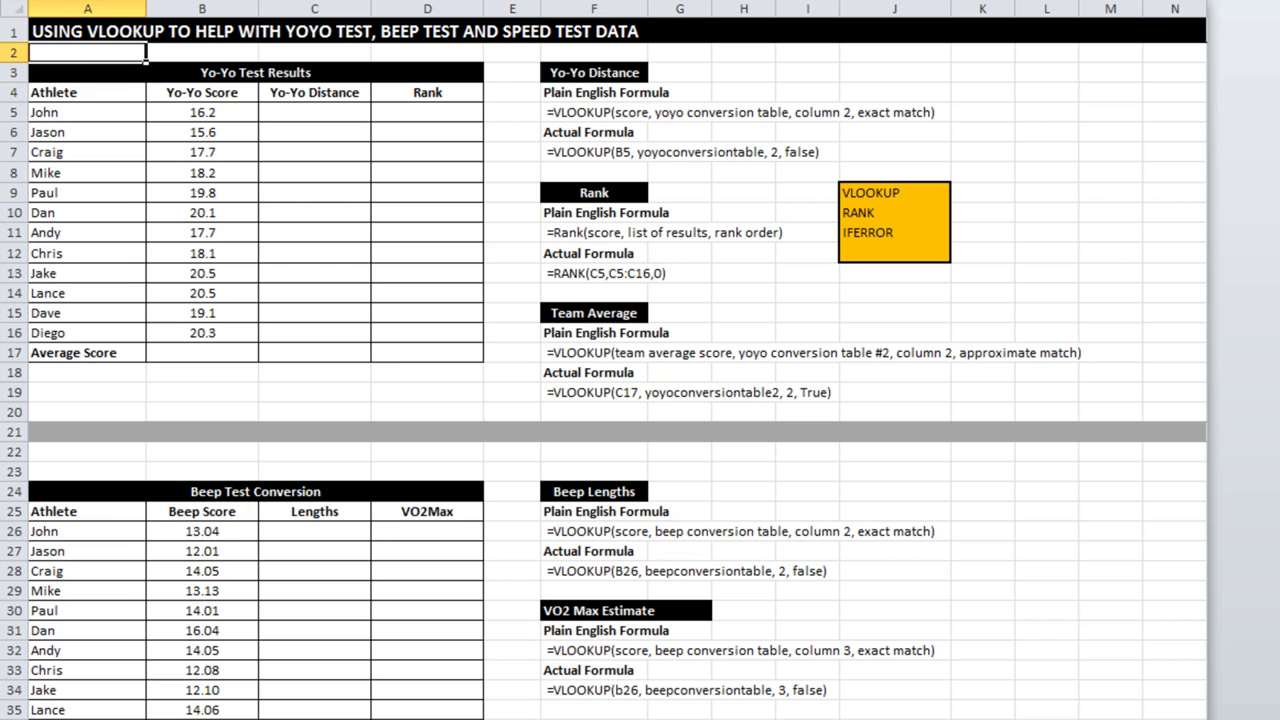
{"action": "key", "text": "ctrl+Page_Down"}
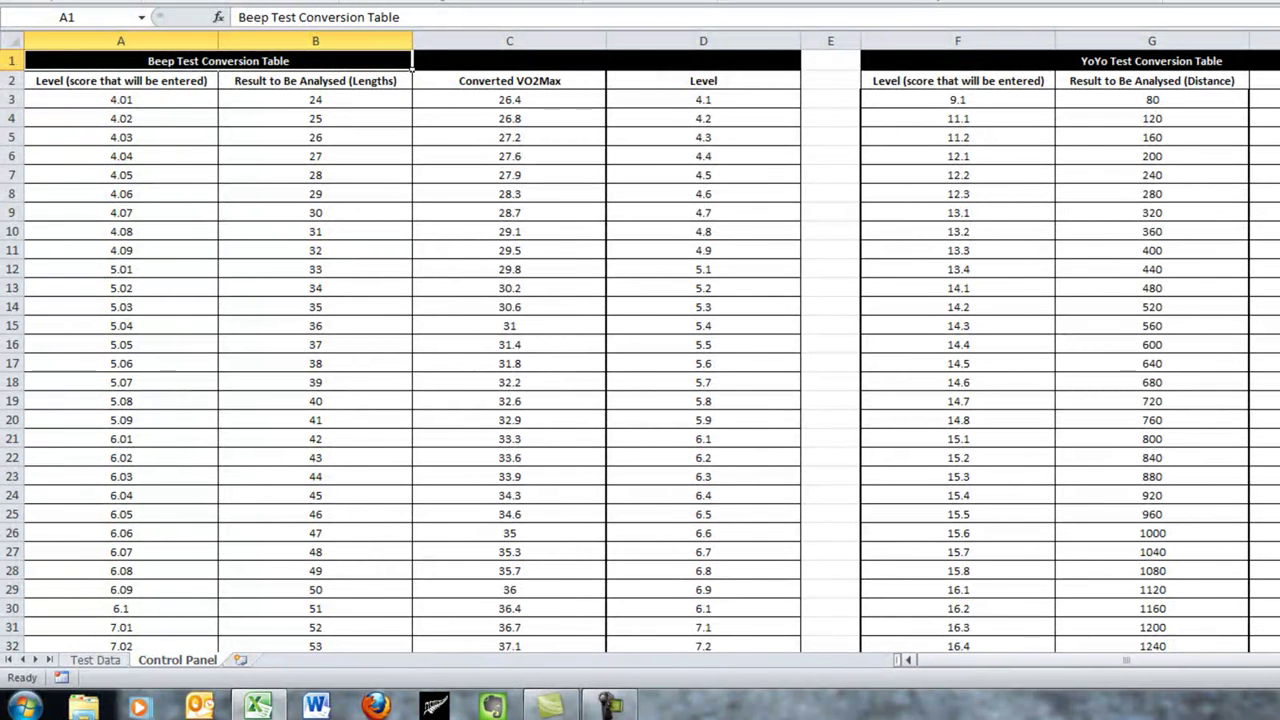
{"action": "scroll", "coordinate": [640, 350], "scroll_direction": "right", "scroll_amount": 3}
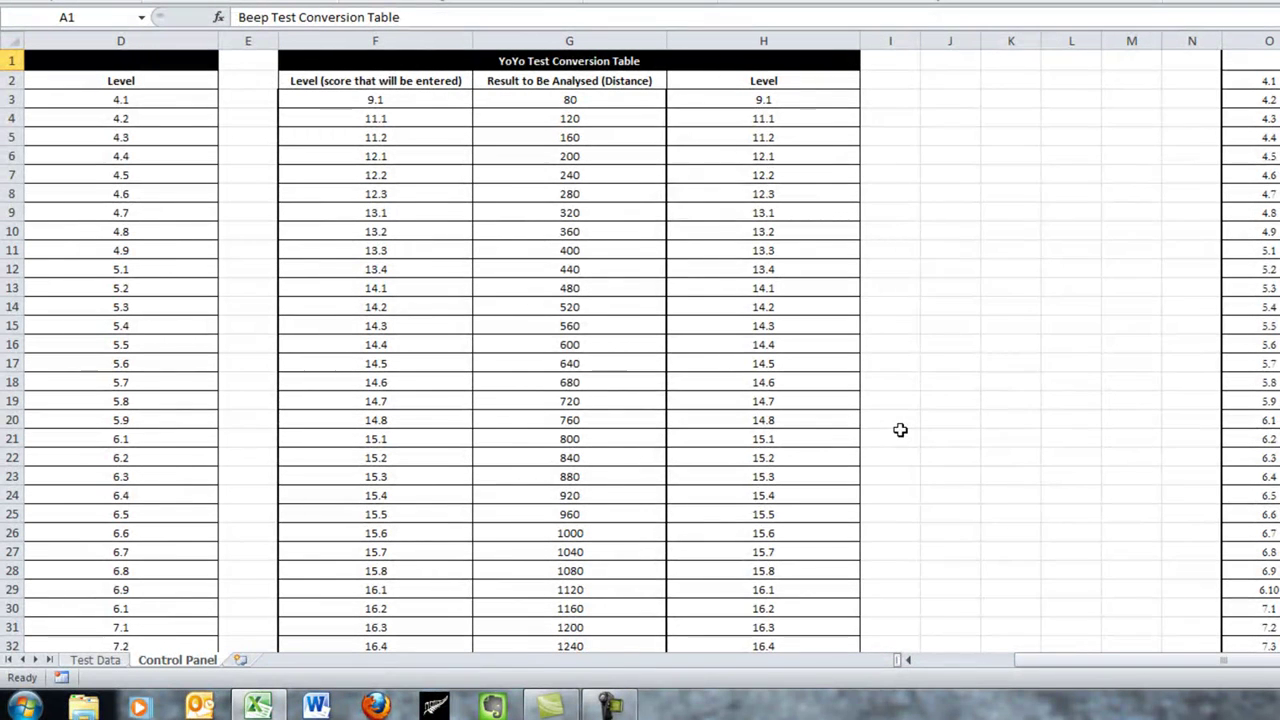
{"action": "left_click", "coordinate": [364, 40]}
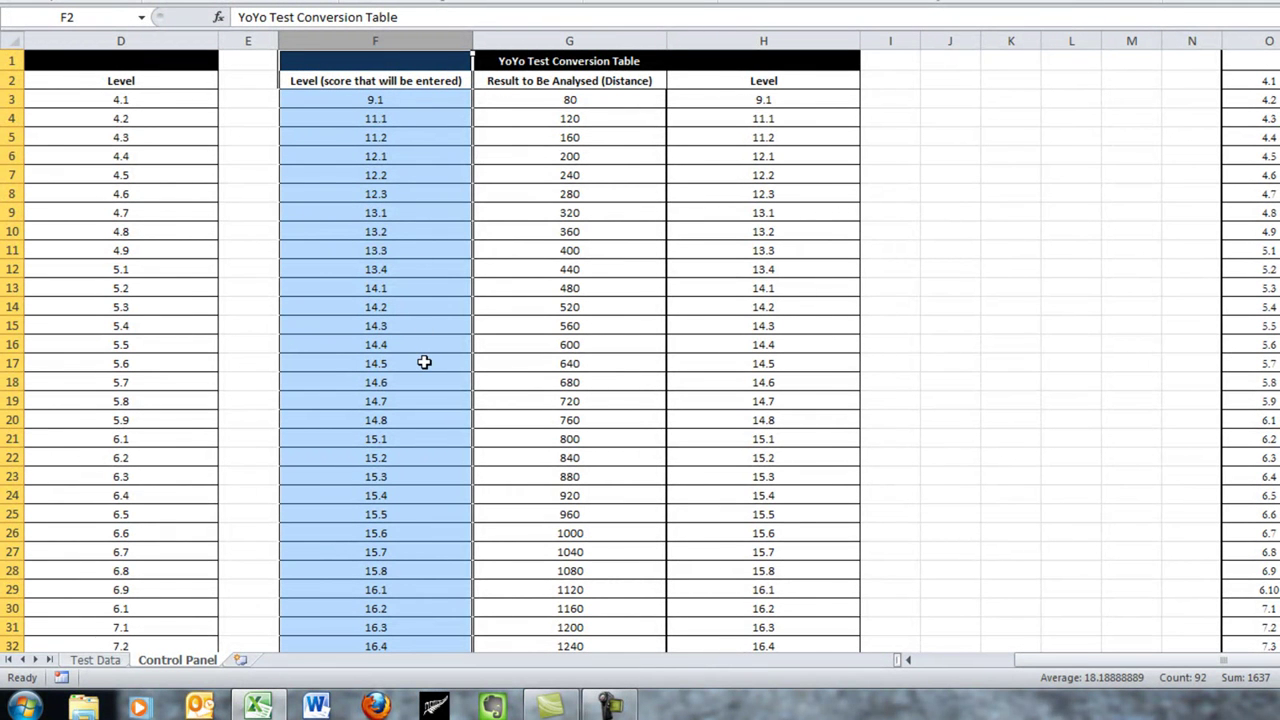
{"action": "left_click", "coordinate": [424, 362]}
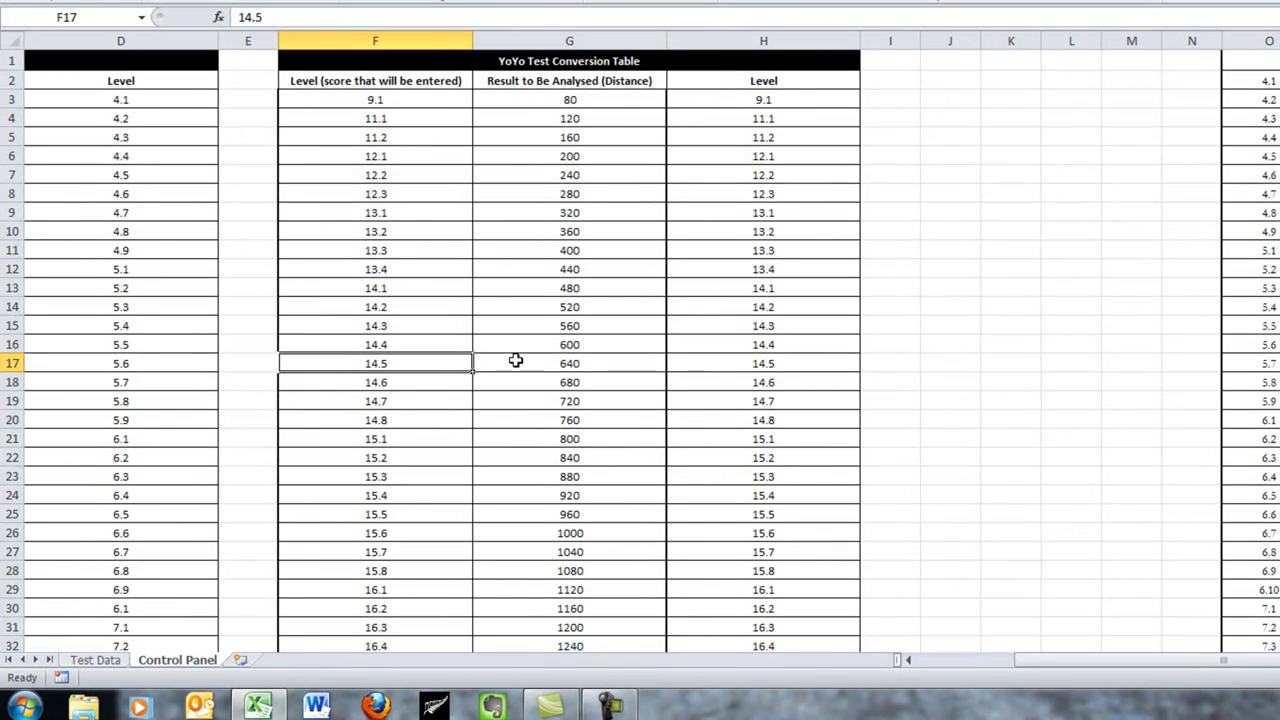
{"action": "left_click", "coordinate": [570, 363]}
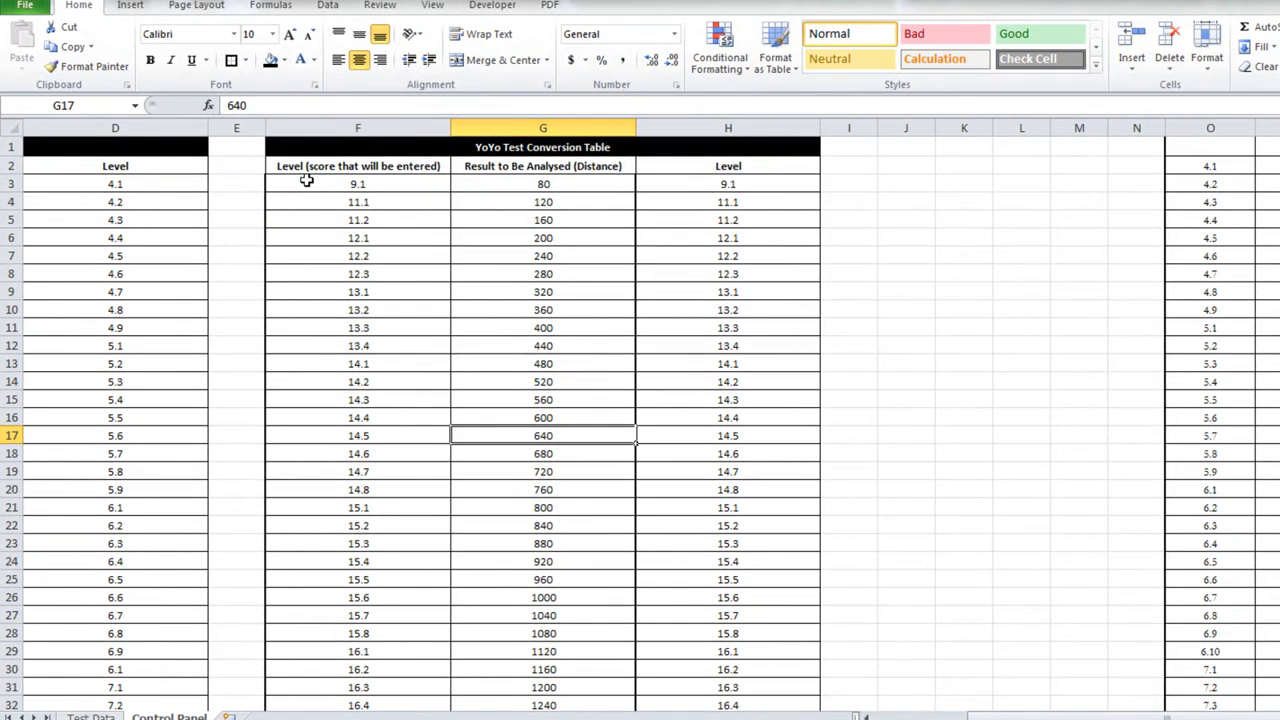
Step: Name the YoYo table's level and distance cells F3:G92 as yoyoconversiontable
{"action": "left_click_drag", "start_coordinate": [303, 181], "coordinate": [497, 682]}
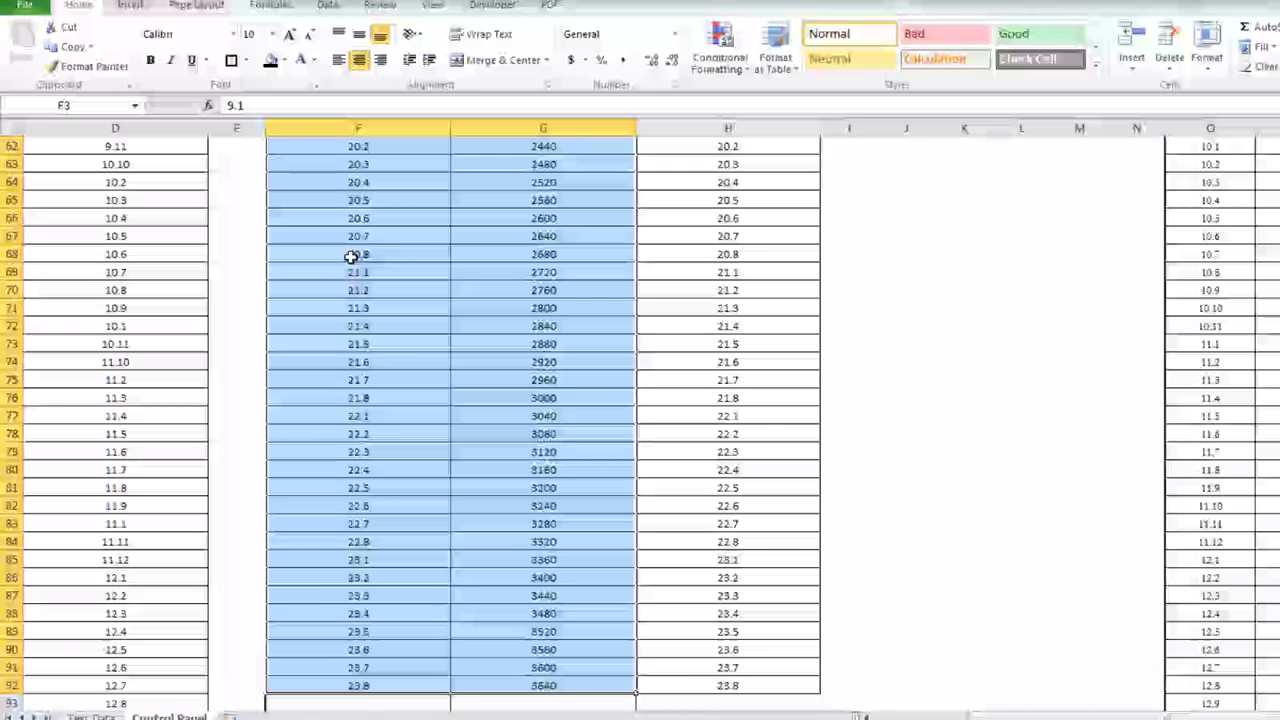
{"action": "left_click", "coordinate": [97, 104]}
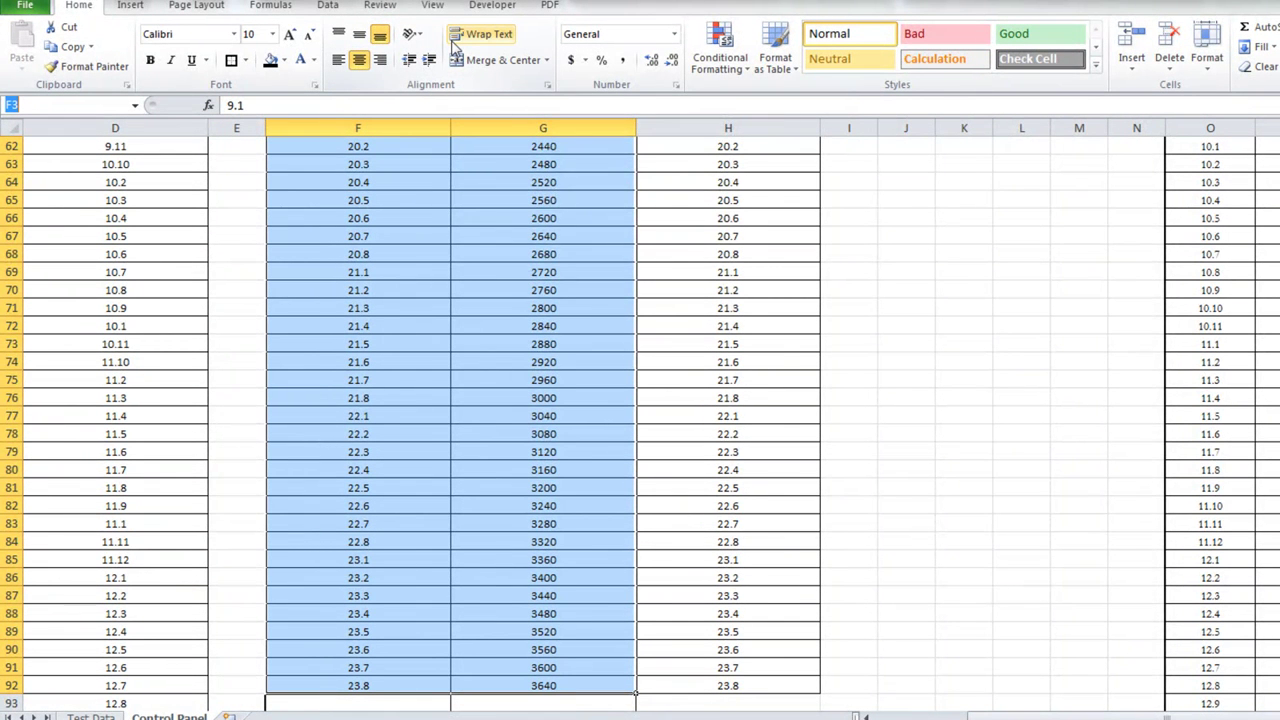
{"action": "type", "text": "y"}
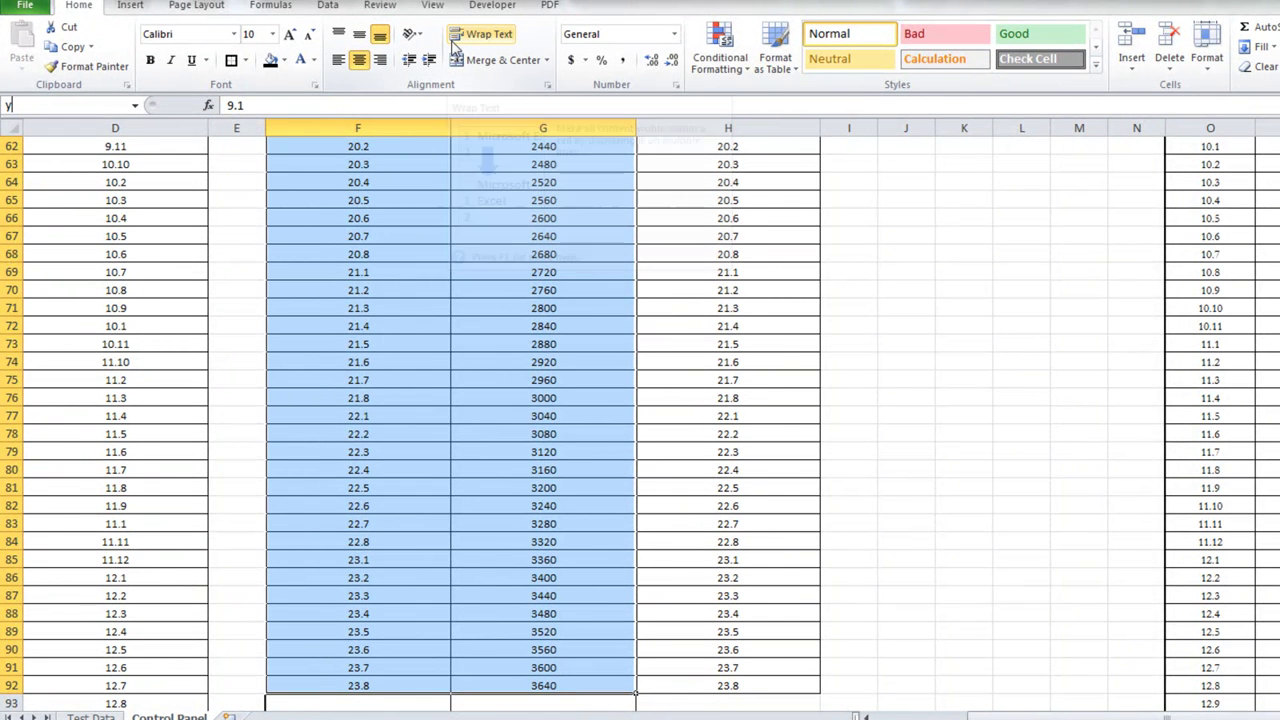
{"action": "type", "text": "oyoconversio"}
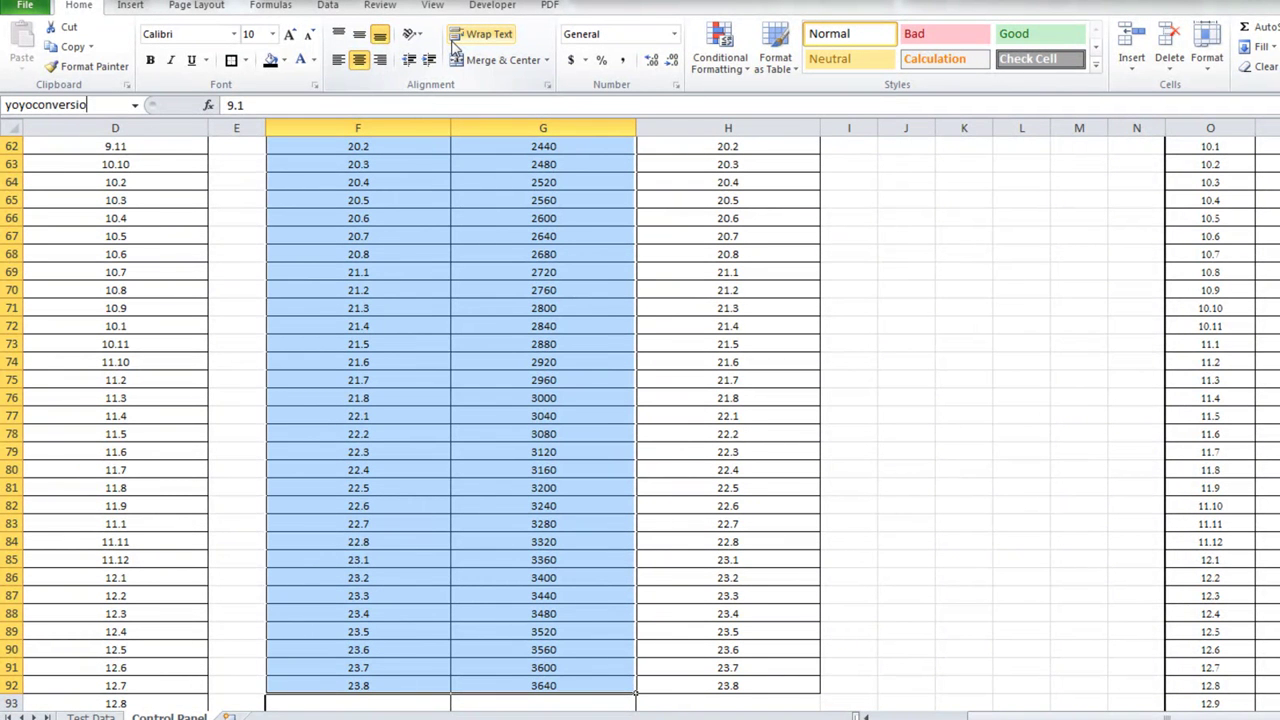
{"action": "type", "text": "ntable"}
{"action": "key", "text": "Return"}
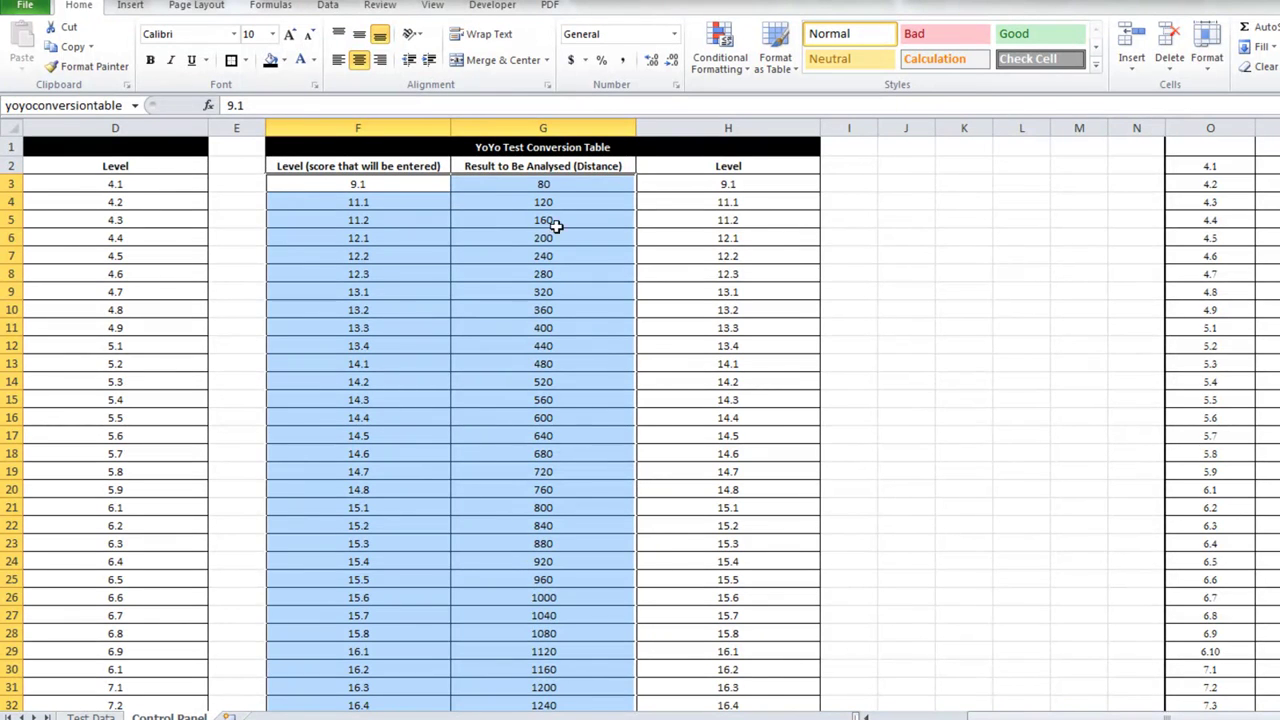
Step: Name the YoYo table's distance and second level columns, cells G3:H92, as yoyoconversiontable2
{"action": "left_click_drag", "start_coordinate": [545, 181], "coordinate": [734, 680]}
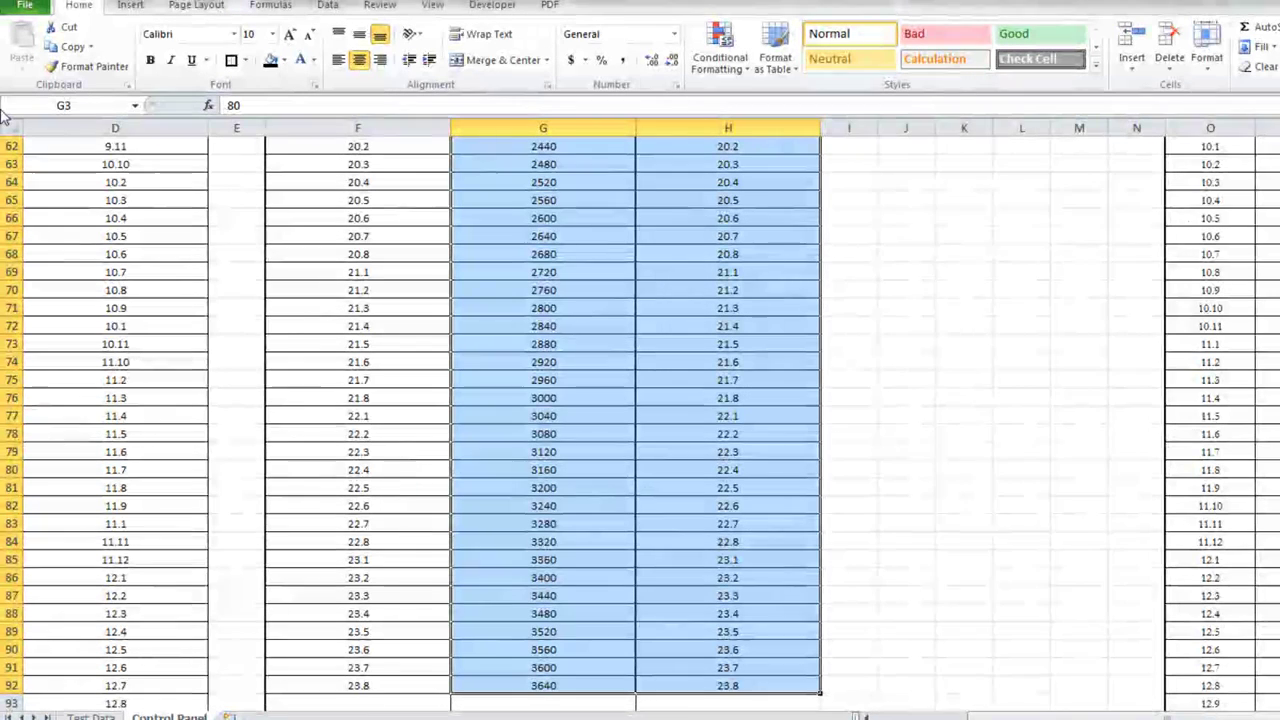
{"action": "left_click", "coordinate": [83, 106]}
{"action": "type", "text": "yo"}
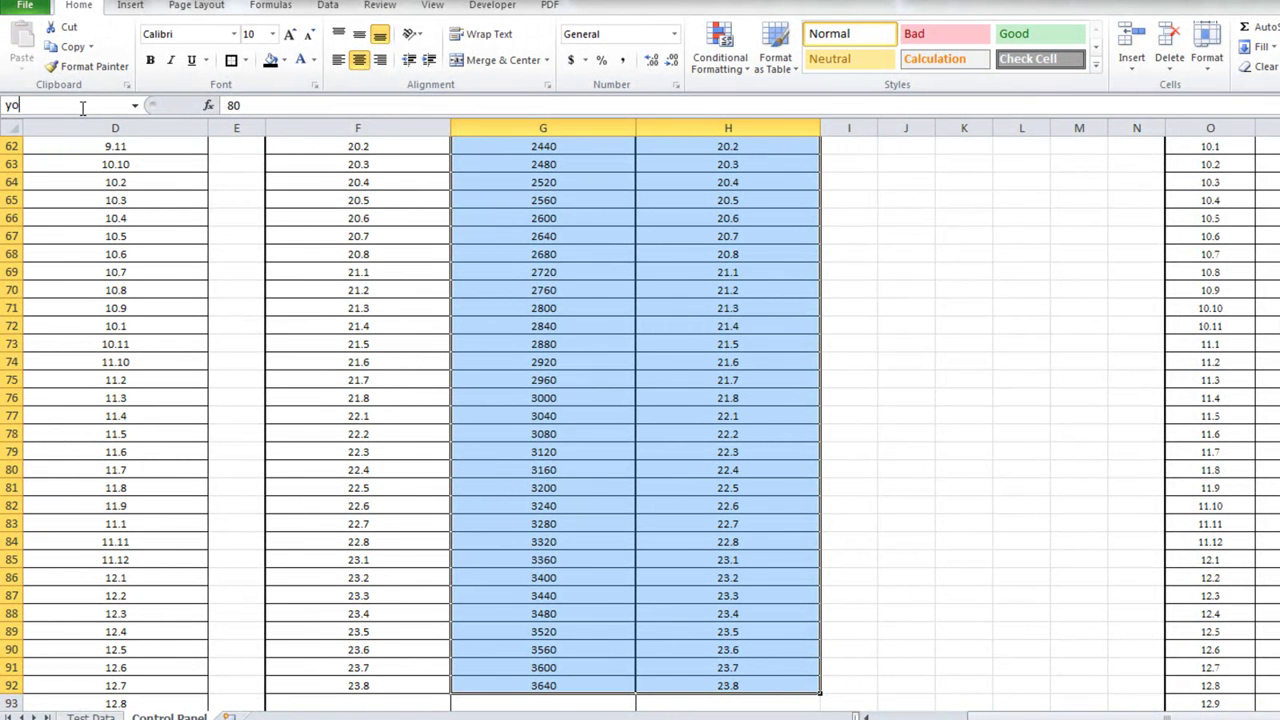
{"action": "type", "text": "yoconversiontab"}
{"action": "type", "text": "le2"}
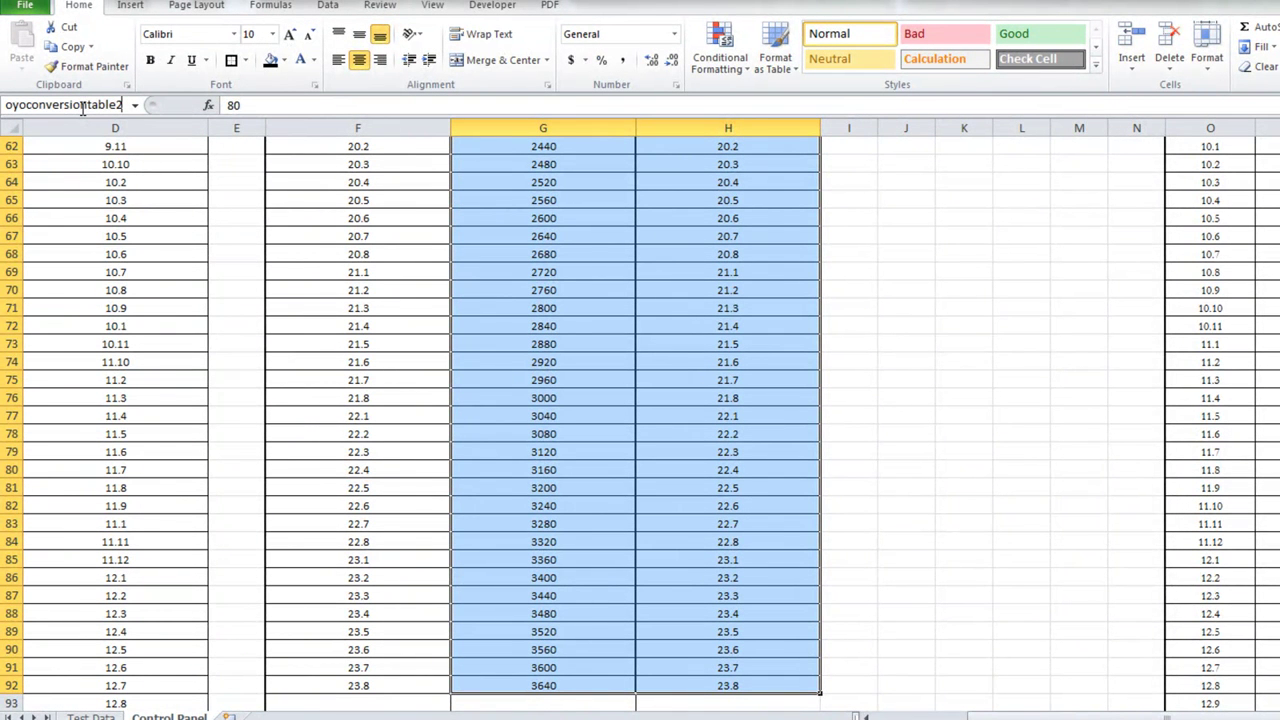
{"action": "key", "text": "Return"}
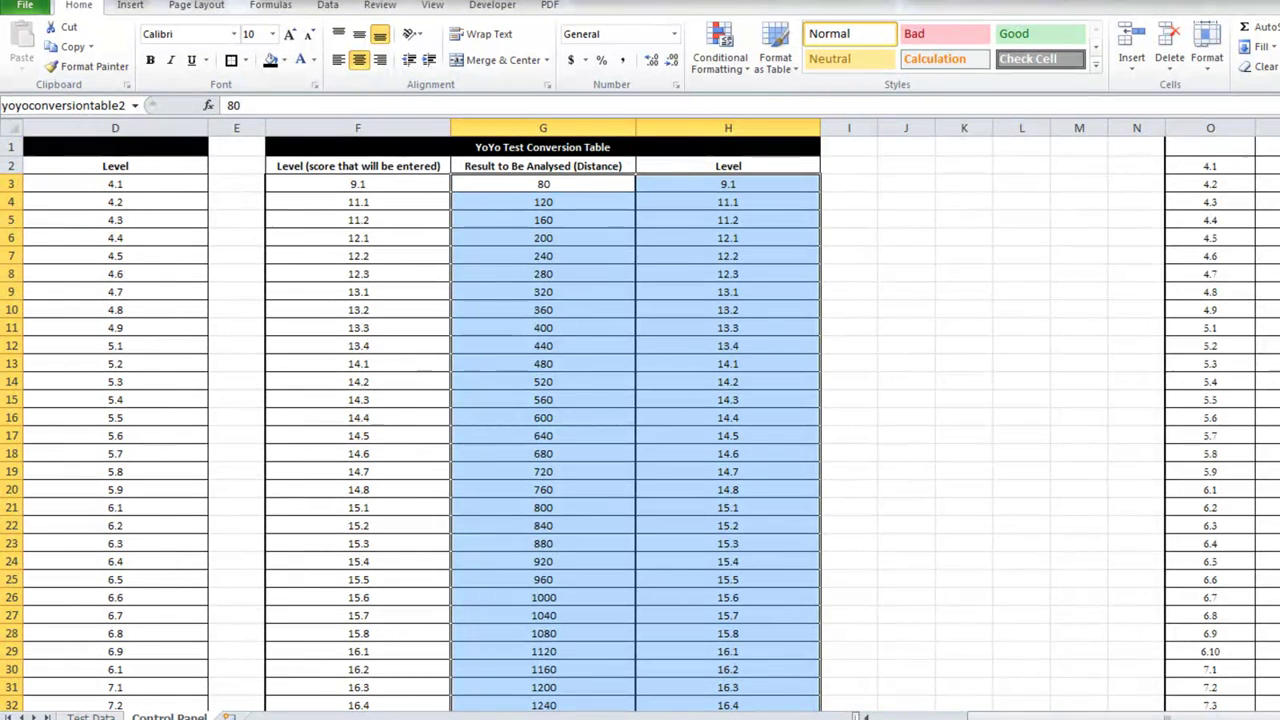
Step: Name the Beep Test table's level and lengths cells A3:B150 as beeptestconversion
{"action": "left_click", "coordinate": [867, 716]}
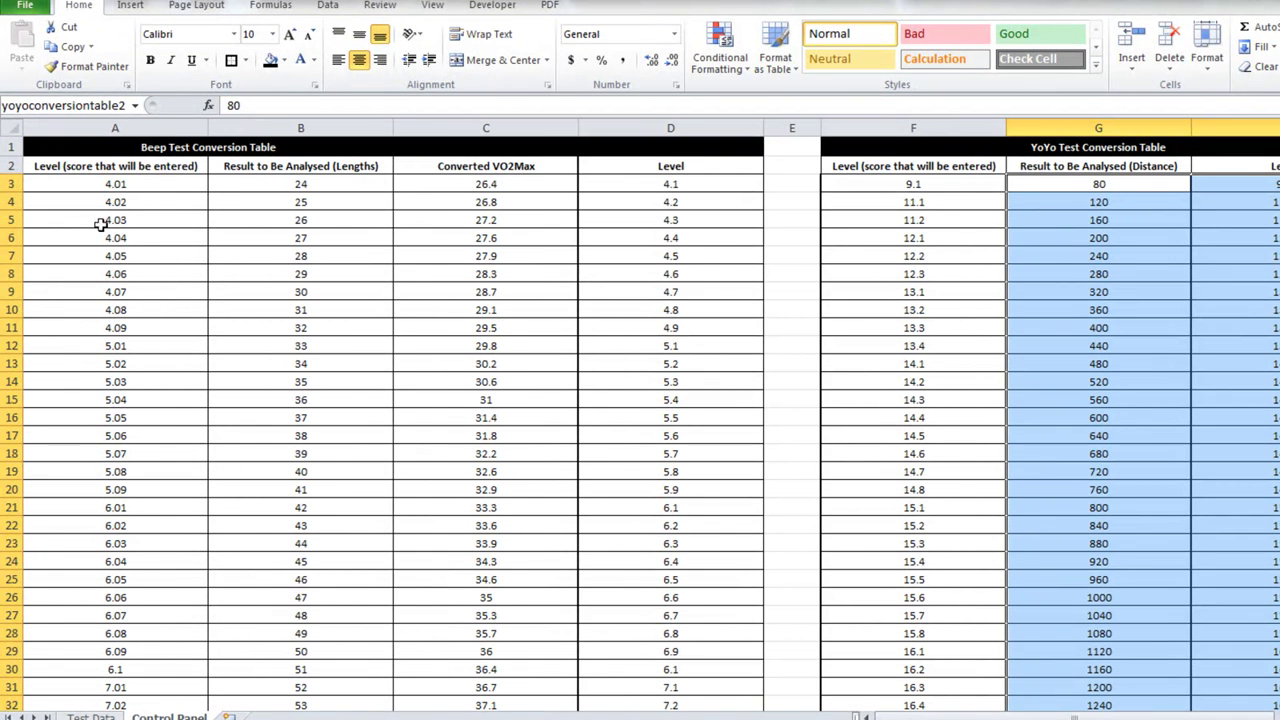
{"action": "left_click_drag", "start_coordinate": [128, 184], "coordinate": [223, 674]}
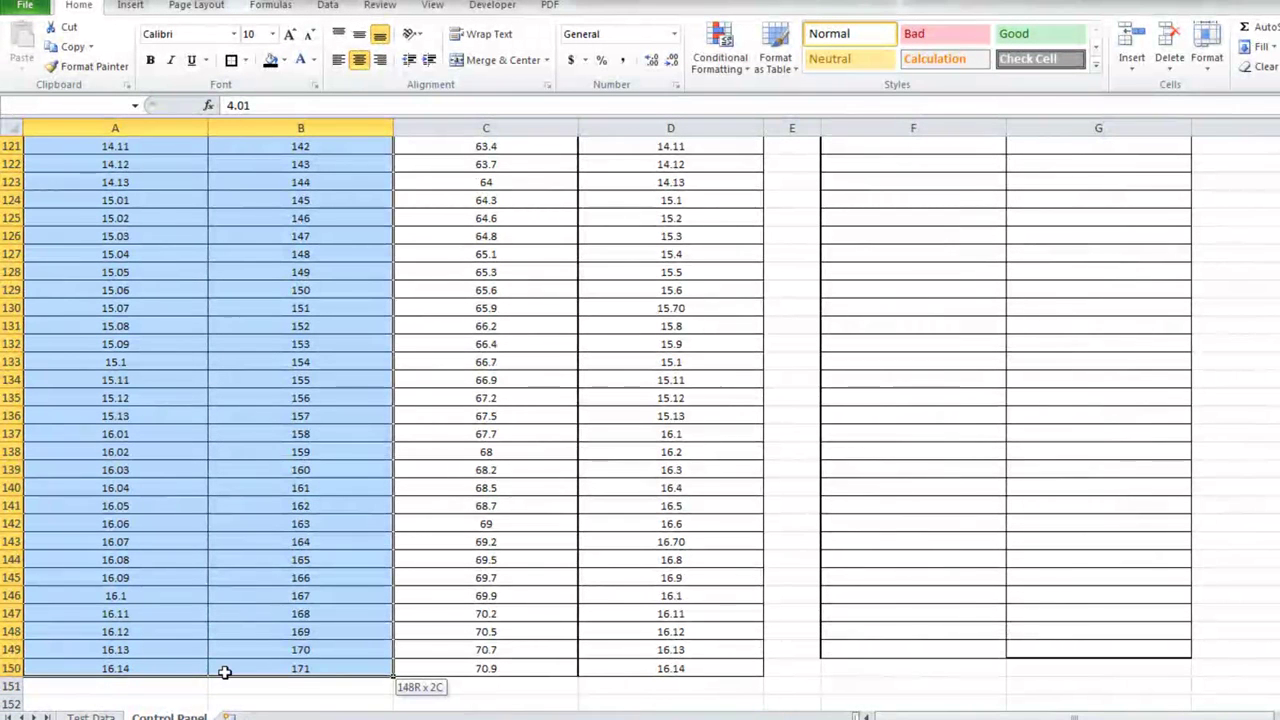
{"action": "left_click", "coordinate": [87, 105]}
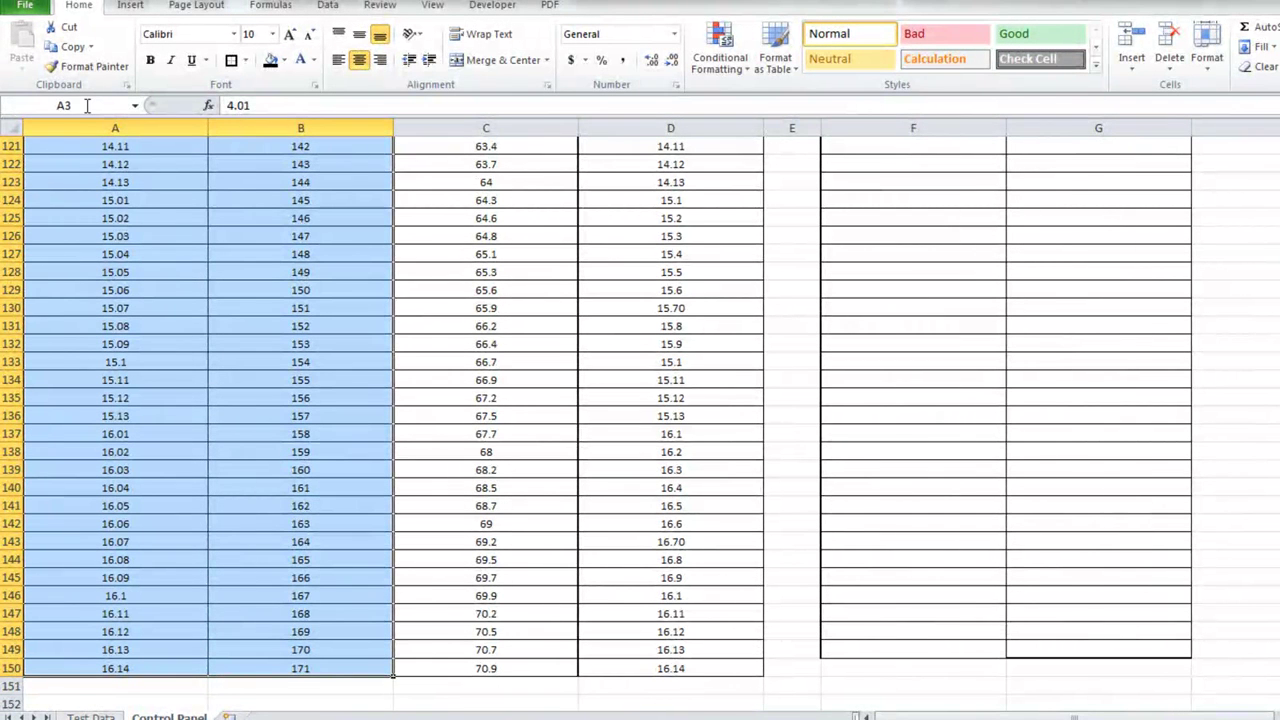
{"action": "type", "text": "d"}
{"action": "type", "text": "eeptestconversion"}
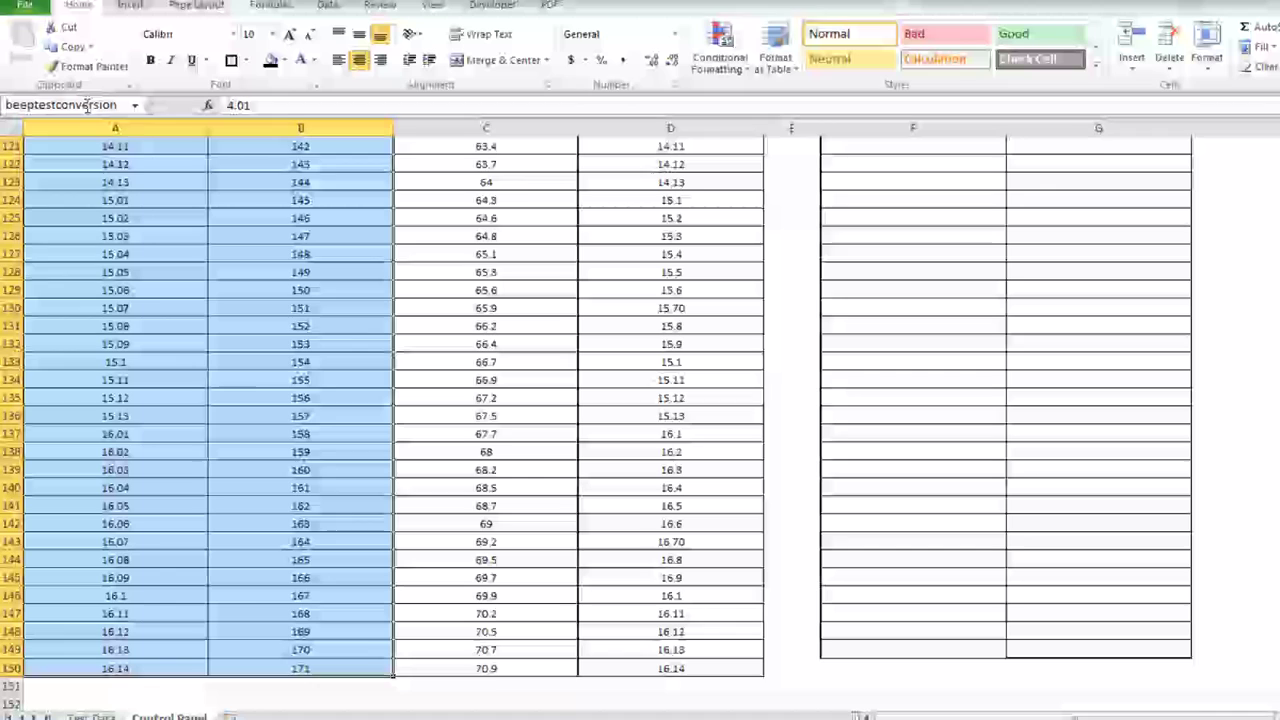
{"action": "key", "text": "Return"}
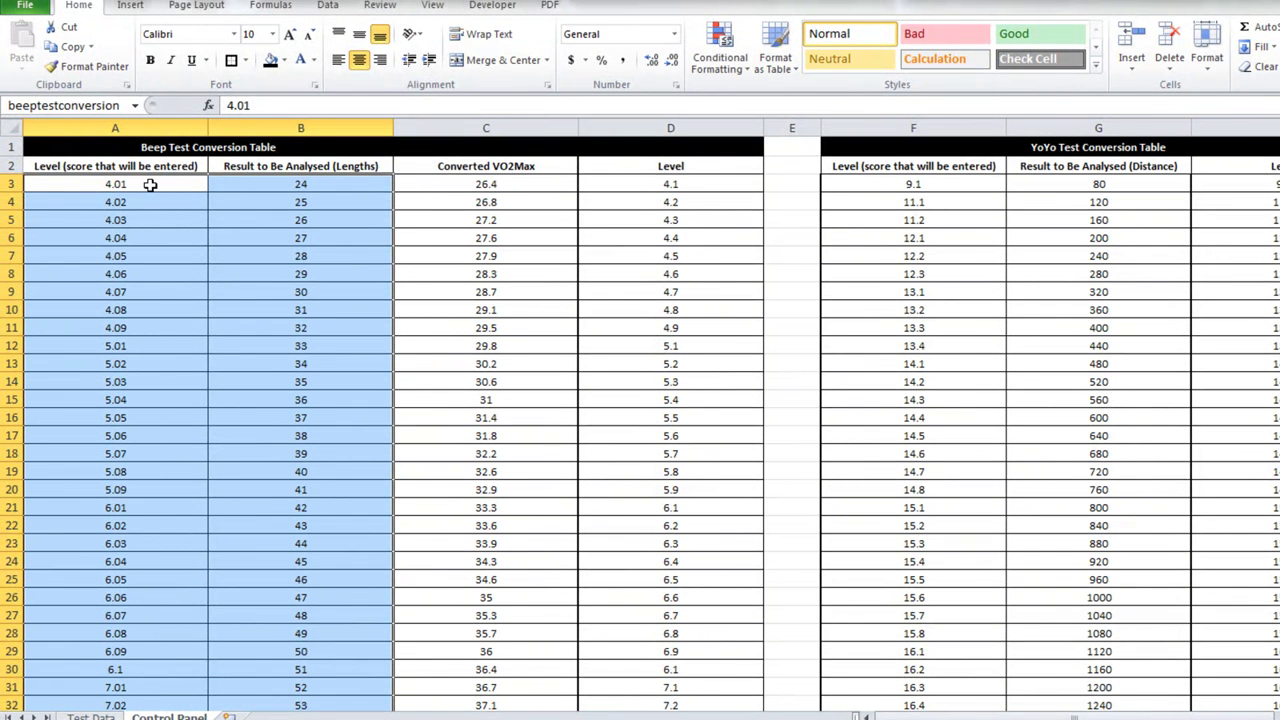
Step: Name the Beep Test table's lengths, VO2Max and second level columns, cells B3:D150, as beeptestconversion2
{"action": "left_click_drag", "start_coordinate": [163, 183], "coordinate": [654, 556]}
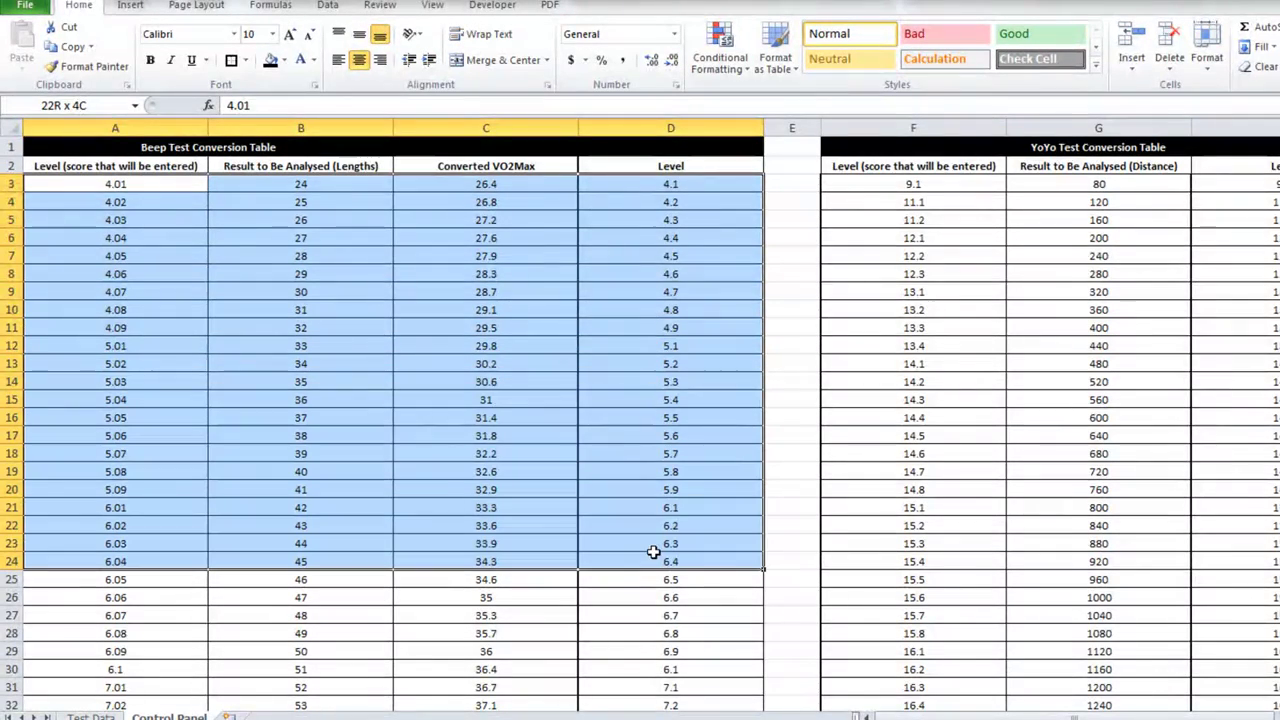
{"action": "left_click", "coordinate": [328, 186]}
{"action": "left_click_drag", "start_coordinate": [328, 186], "coordinate": [703, 666]}
{"action": "left_click", "coordinate": [91, 106]}
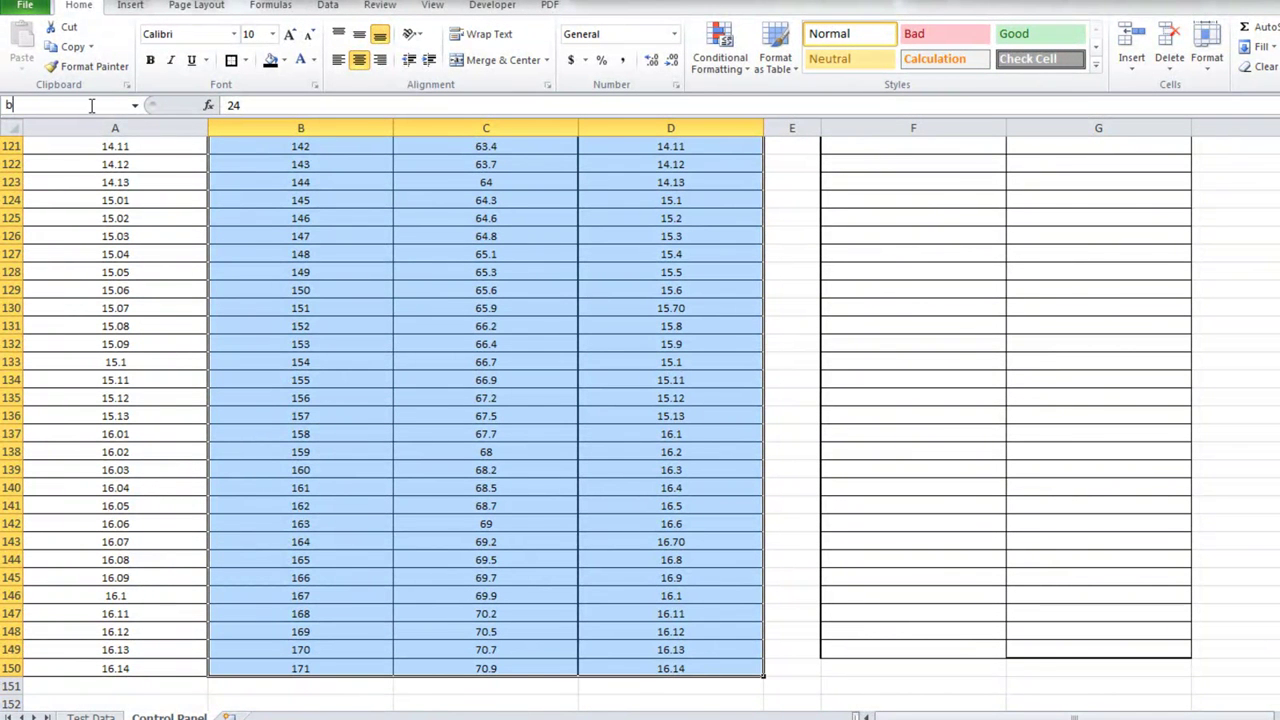
{"action": "type", "text": "beeptestconversion2"}
{"action": "key", "text": "Return"}
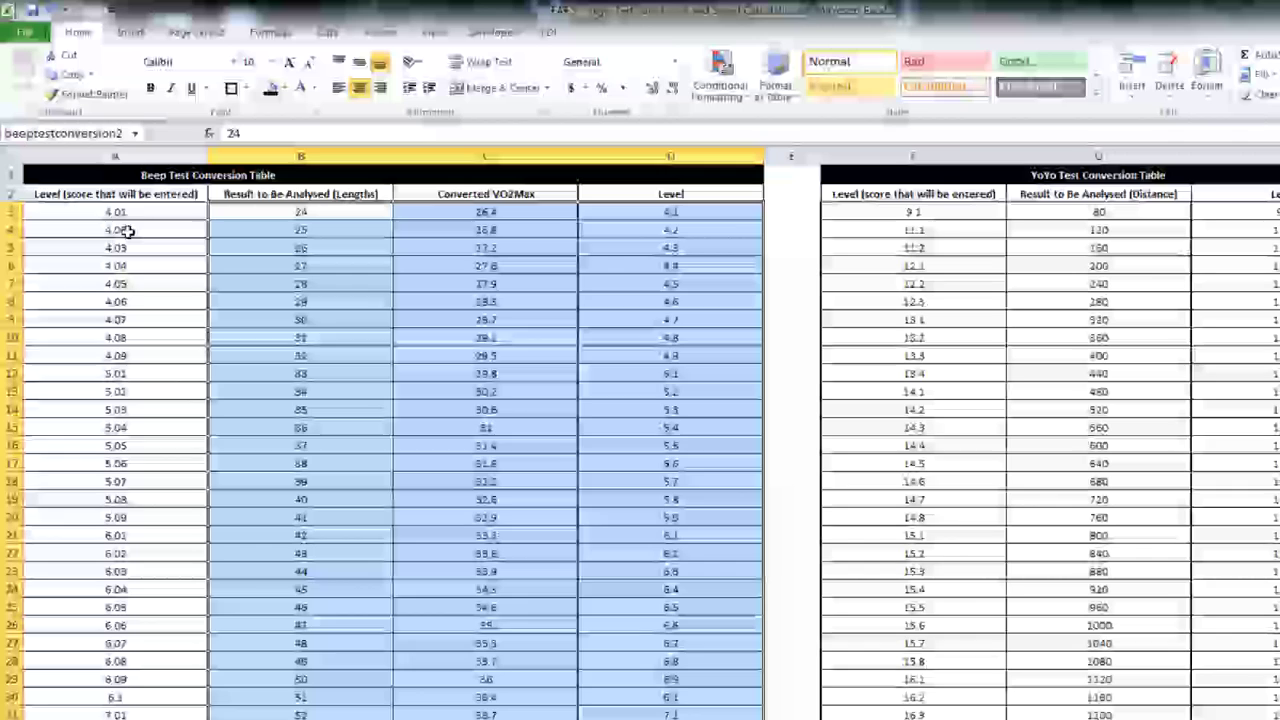
Step: Open the Name Manager and check which cells the beeptestconversion2 name refers to
{"action": "left_click", "coordinate": [110, 205]}
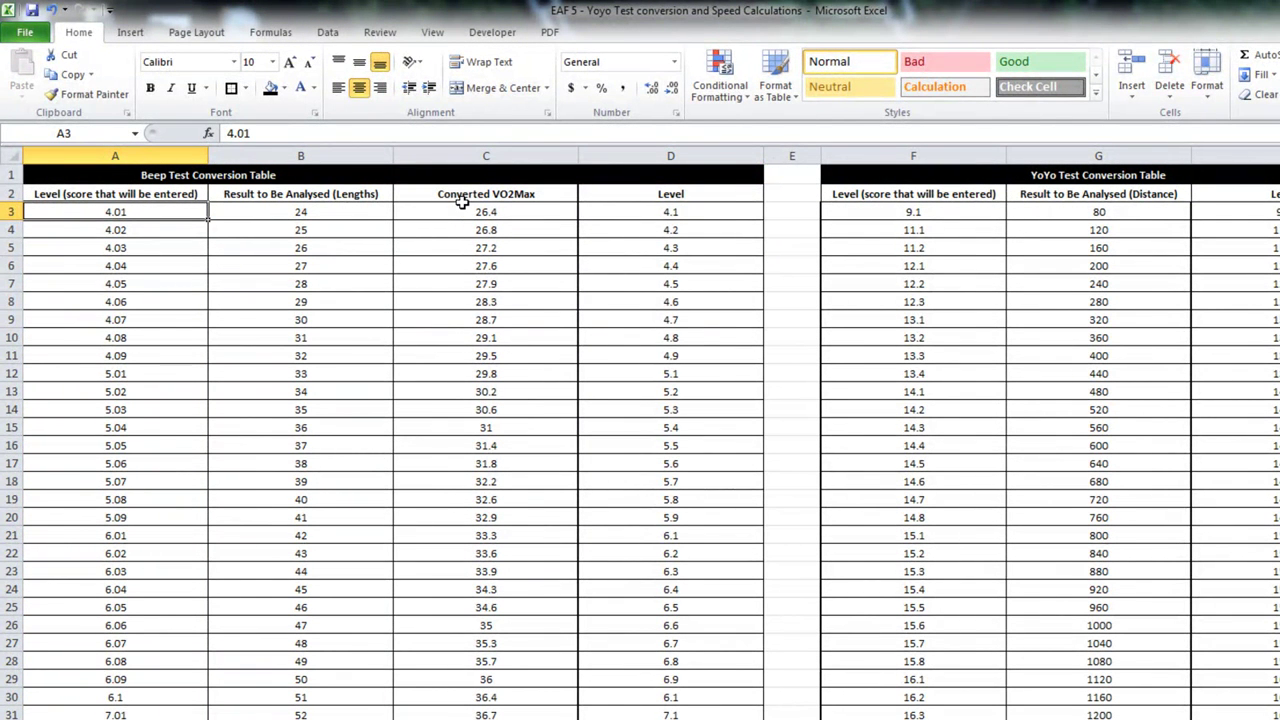
{"action": "left_click", "coordinate": [270, 32]}
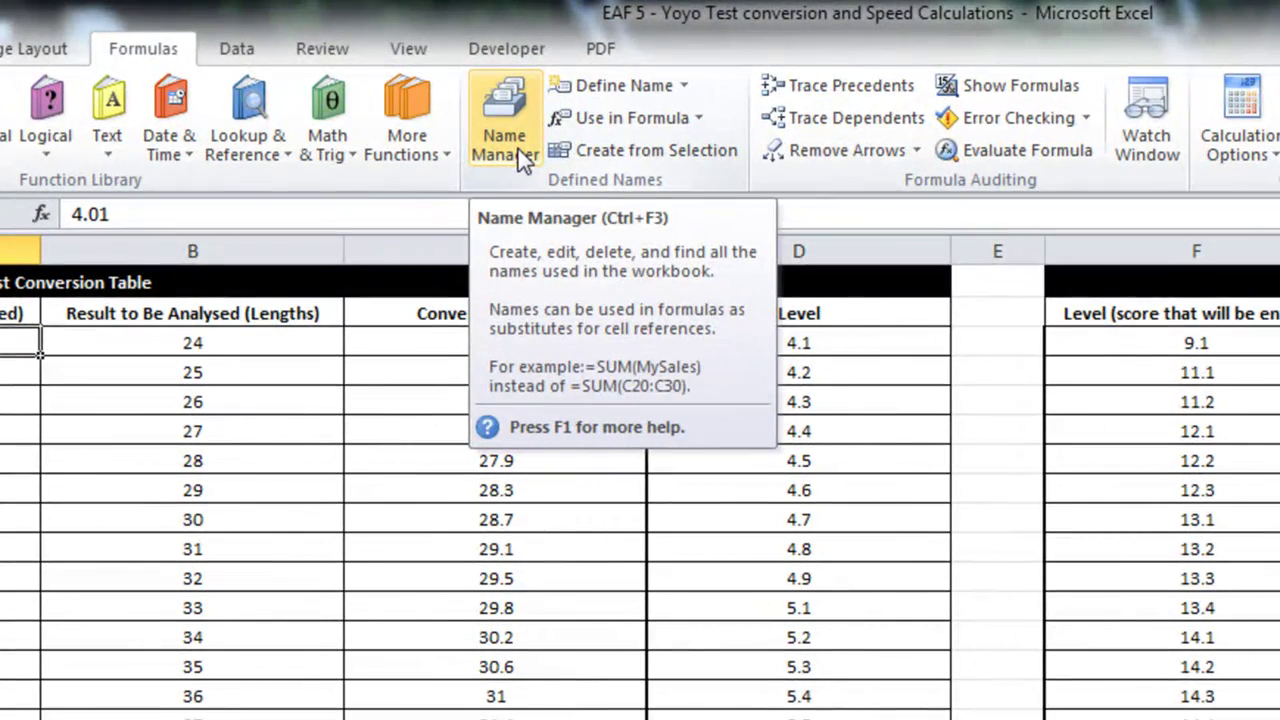
{"action": "left_click", "coordinate": [518, 149]}
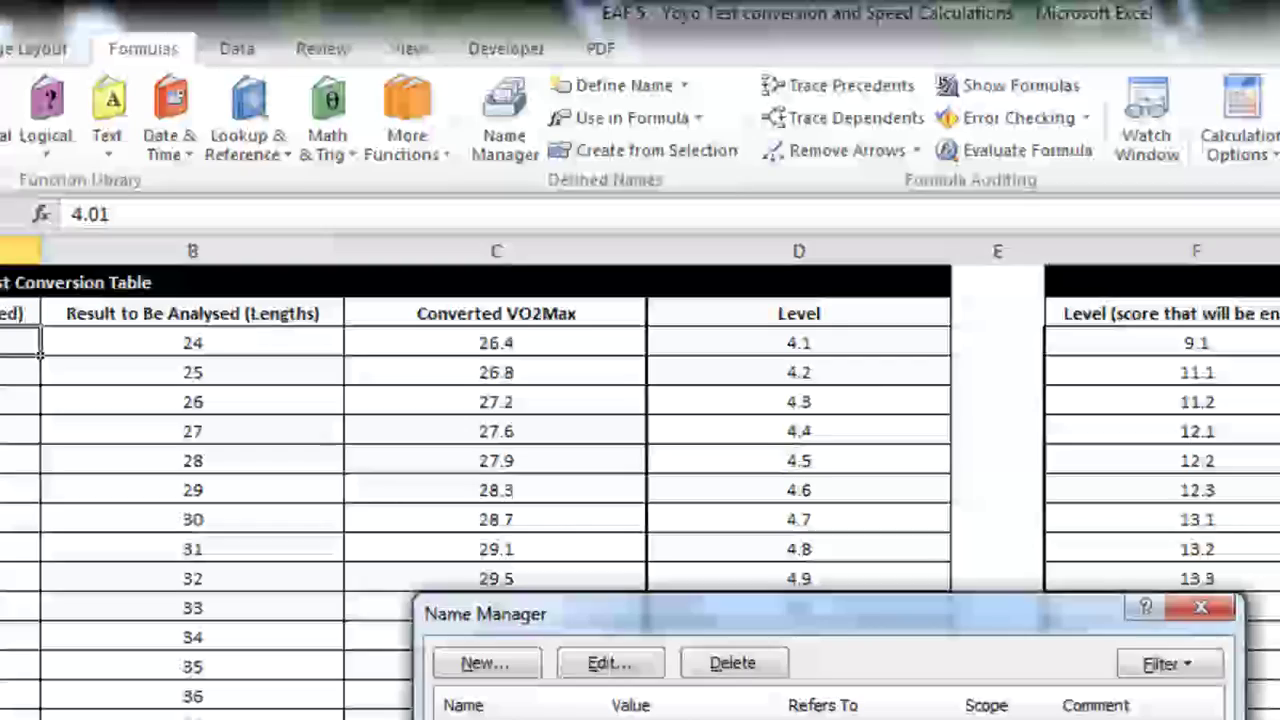
{"action": "left_click_drag", "start_coordinate": [734, 613], "coordinate": [799, 157]}
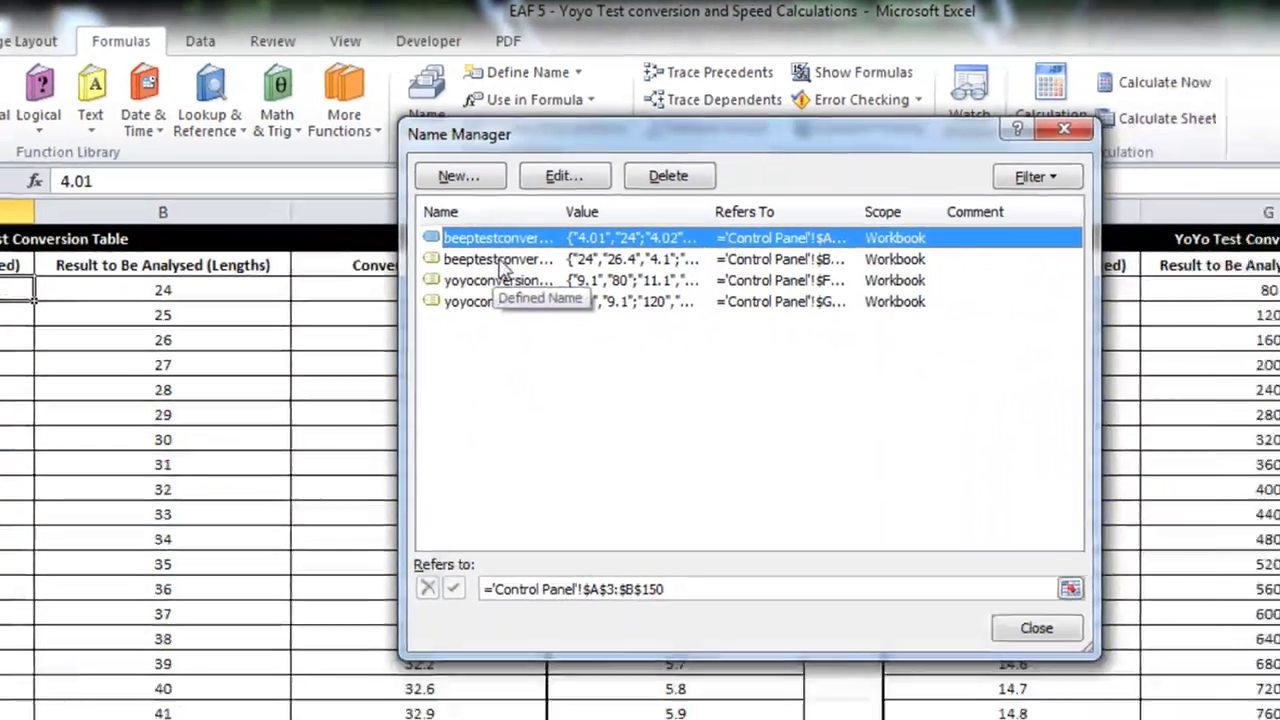
{"action": "left_click", "coordinate": [585, 305]}
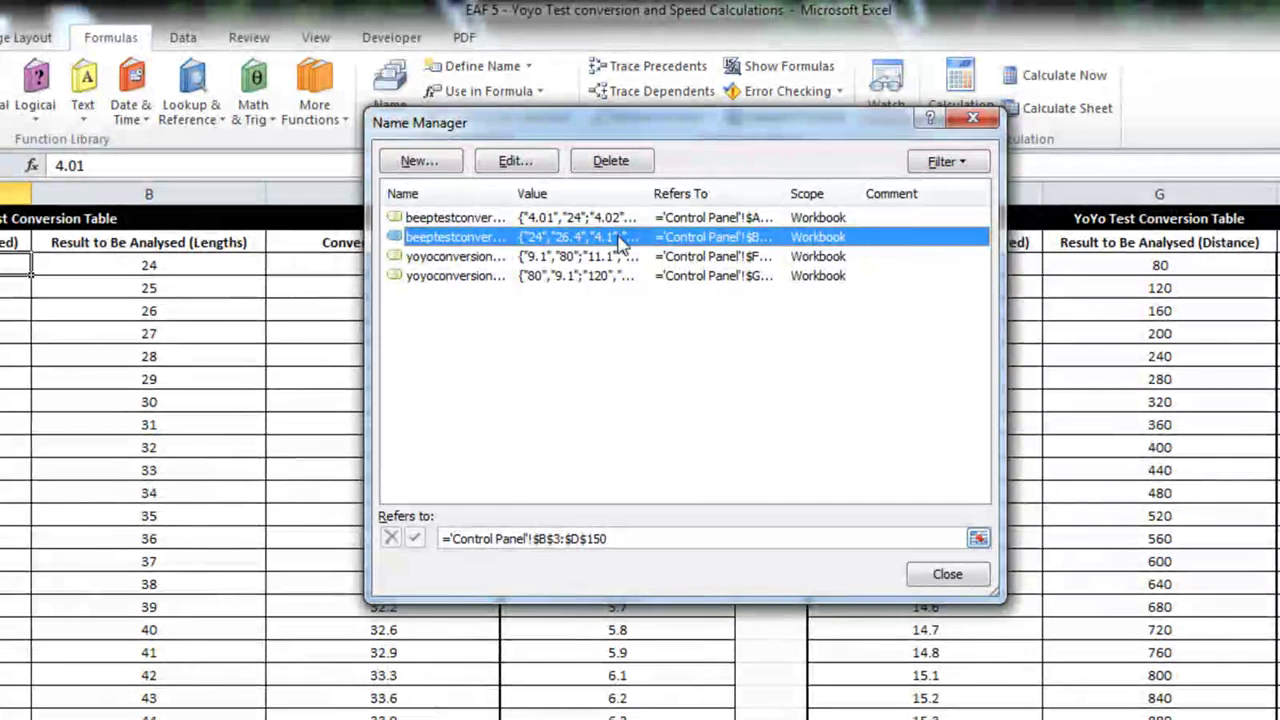
{"action": "left_click_drag", "start_coordinate": [620, 135], "coordinate": [994, 112]}
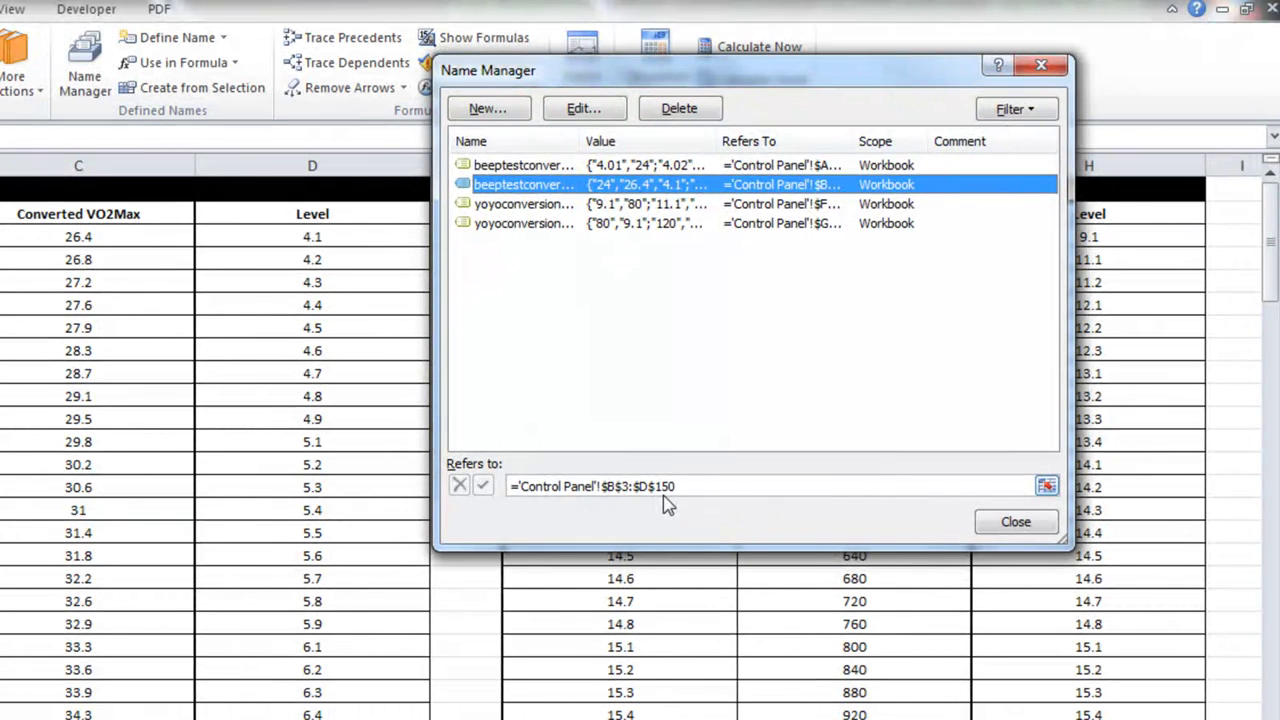
Step: Change the beeptestconversion reference to ='Control Panel'!$A$3:$C$150, save it, and select that named range to verify its extent
{"action": "left_click", "coordinate": [530, 165]}
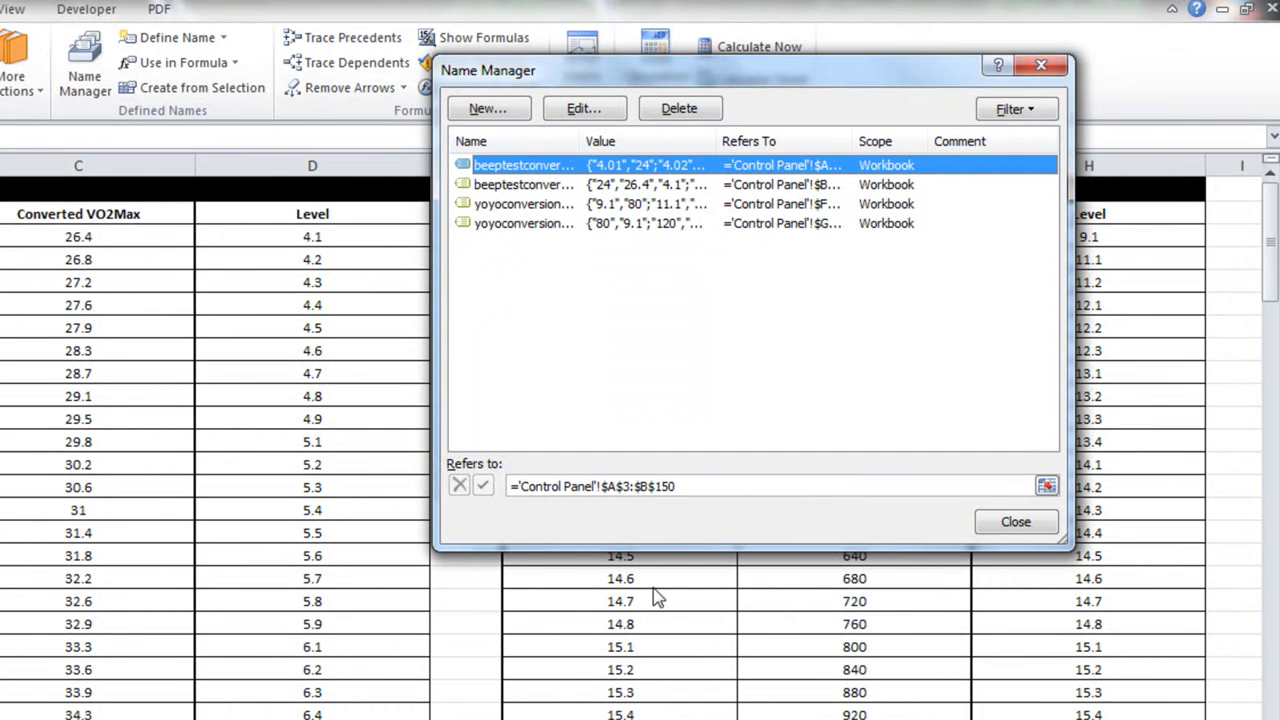
{"action": "left_click", "coordinate": [648, 484]}
{"action": "key", "text": "BackSpace"}
{"action": "type", "text": "c"}
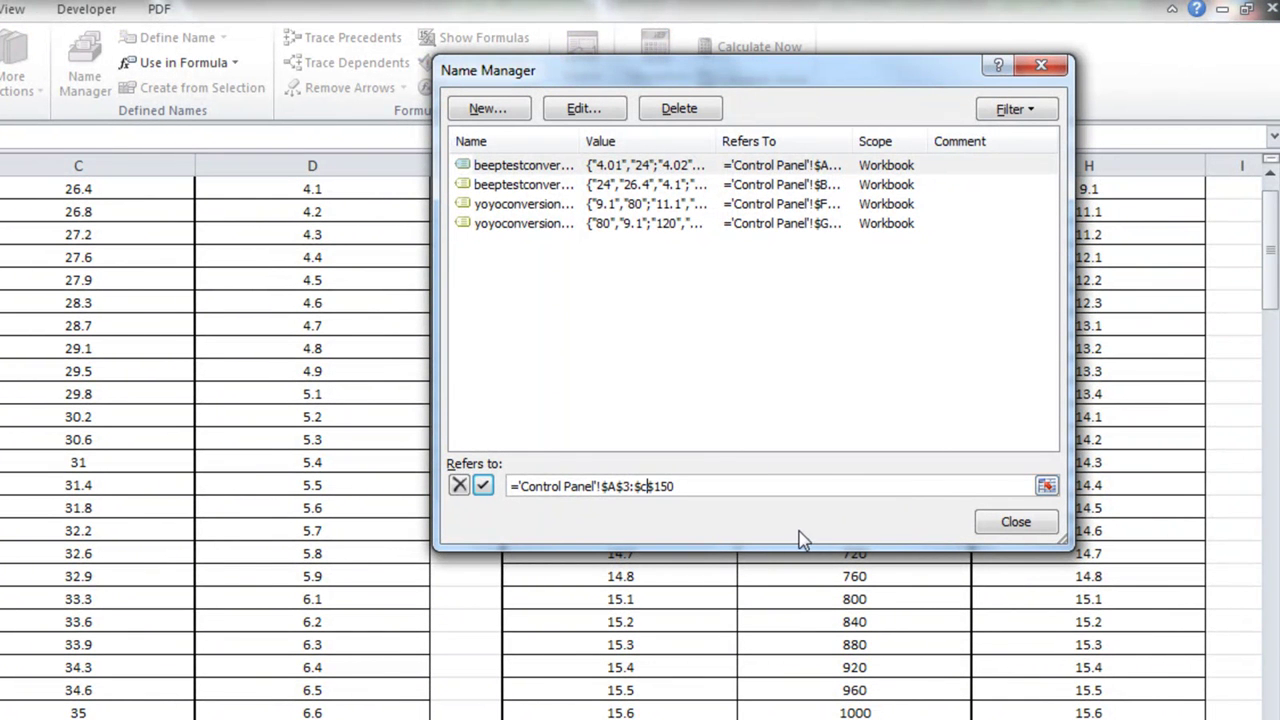
{"action": "left_click", "coordinate": [1017, 524]}
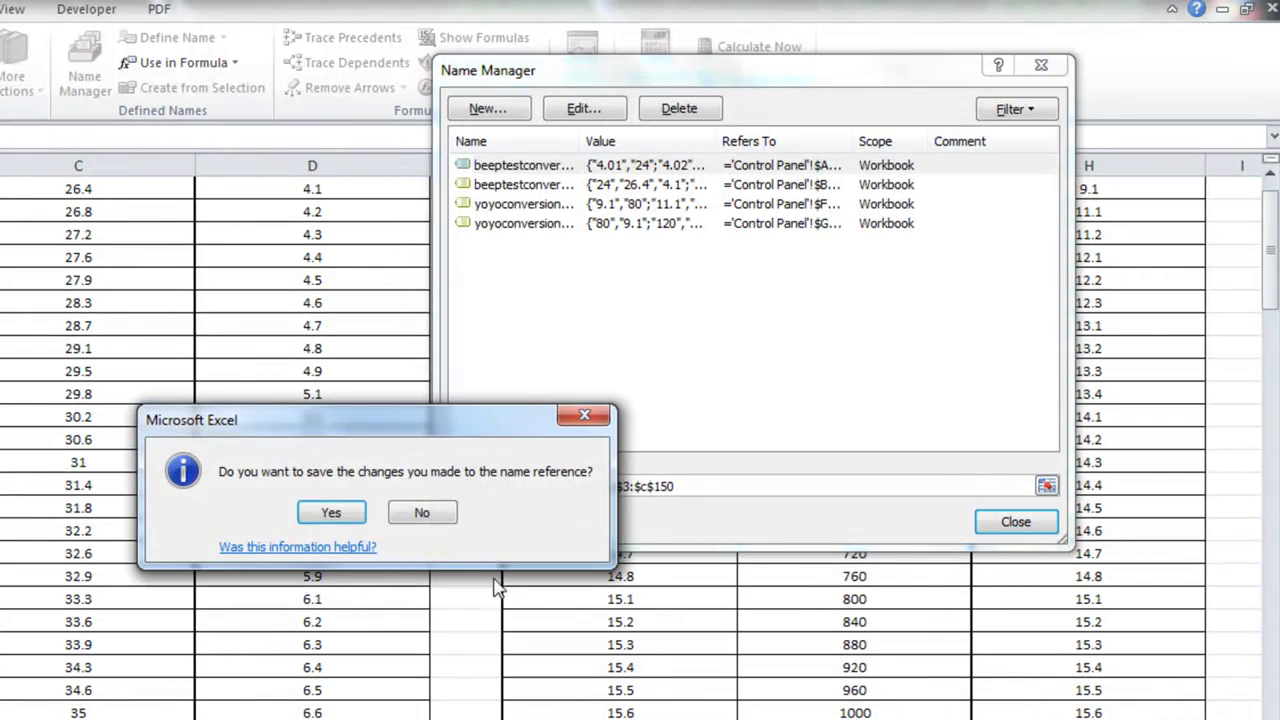
{"action": "left_click", "coordinate": [334, 509]}
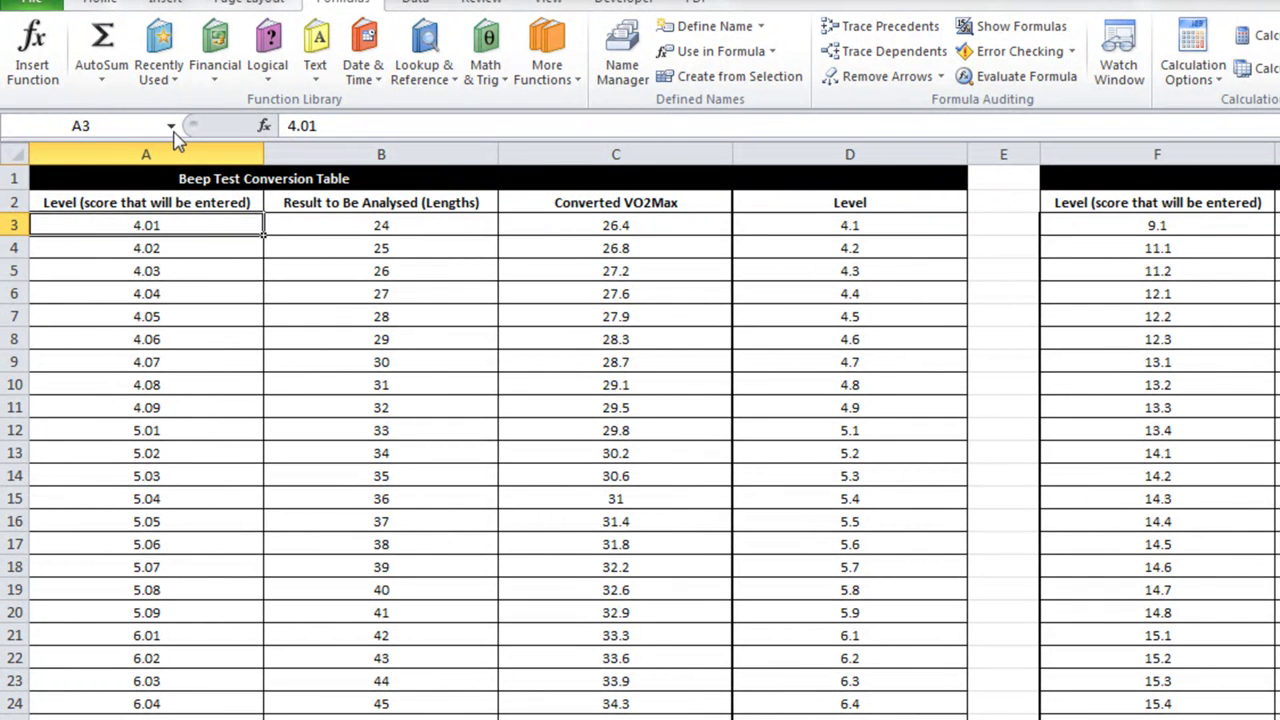
{"action": "left_click", "coordinate": [171, 128]}
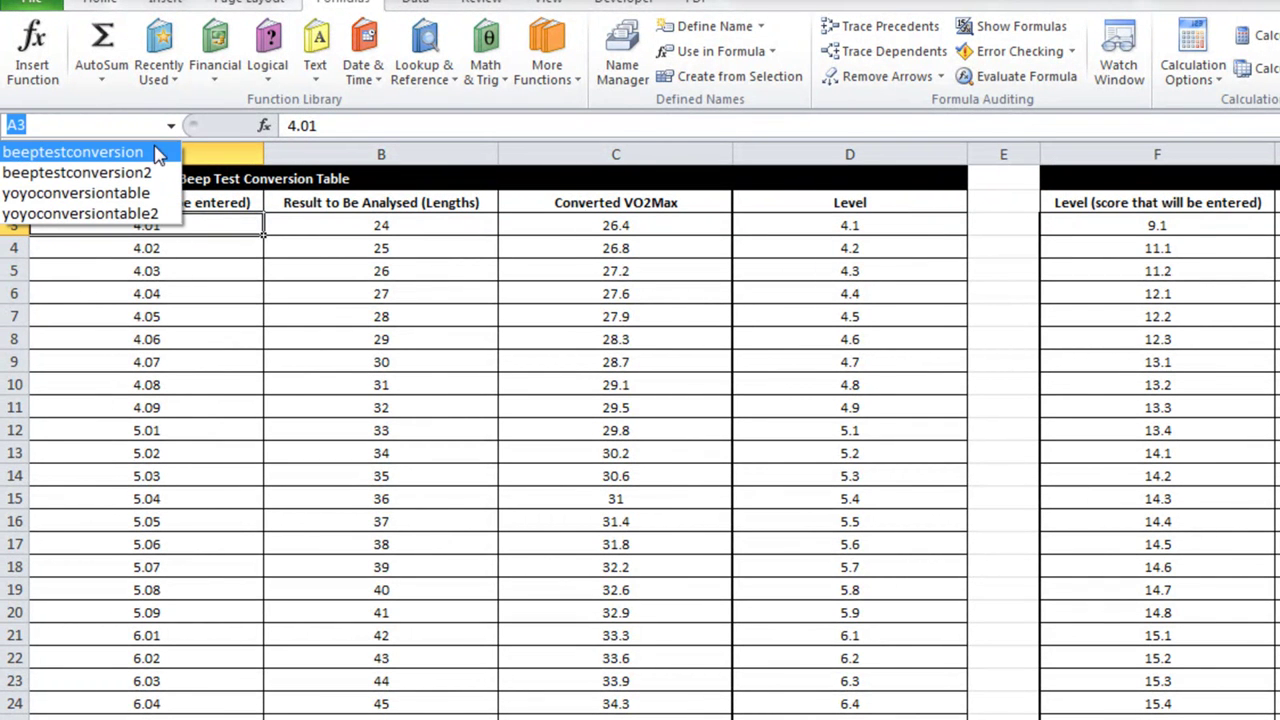
{"action": "left_click", "coordinate": [157, 152]}
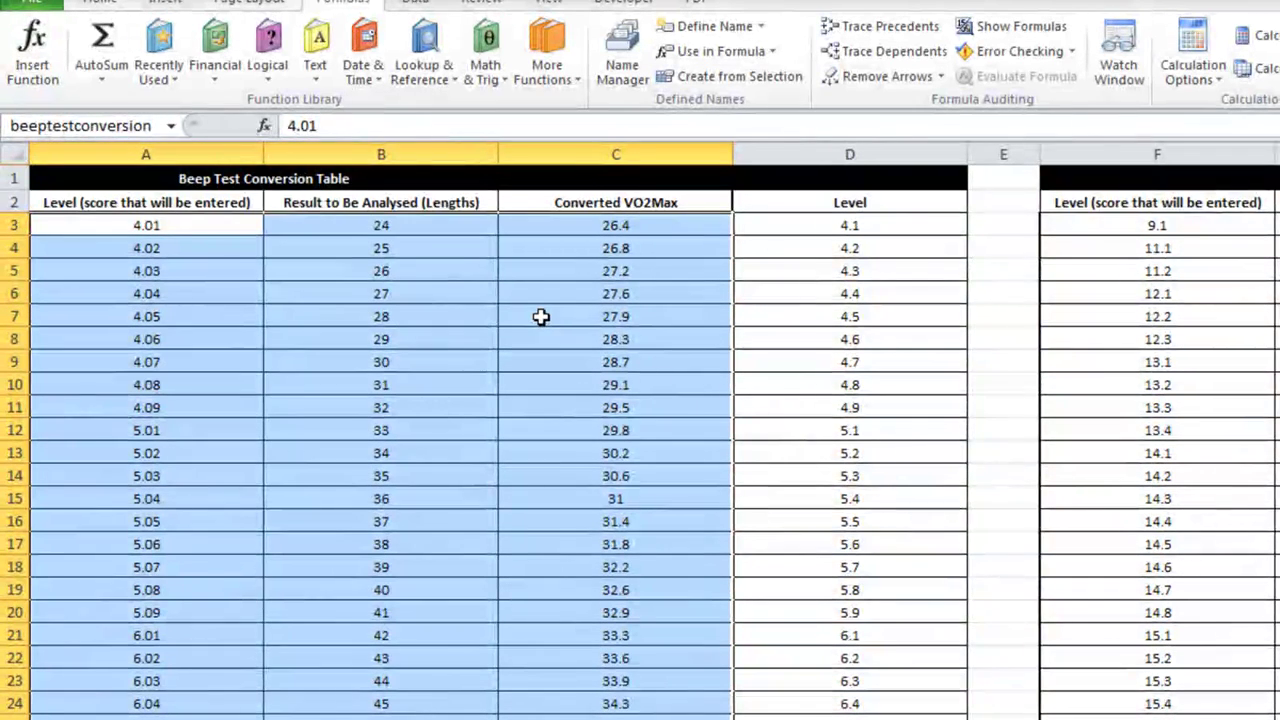
Step: Select the yoyoconversiontable named range to check its extent on the sheet, and return to cell A3
{"action": "left_click", "coordinate": [171, 127]}
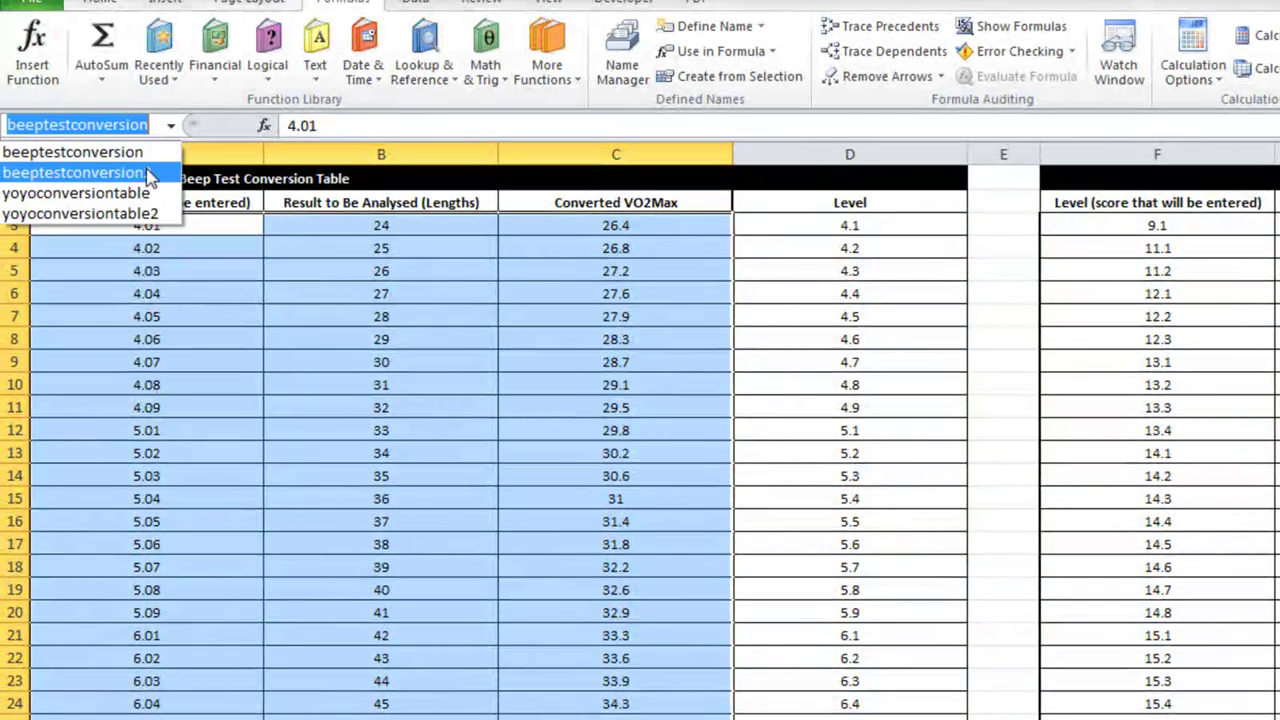
{"action": "left_click", "coordinate": [143, 191]}
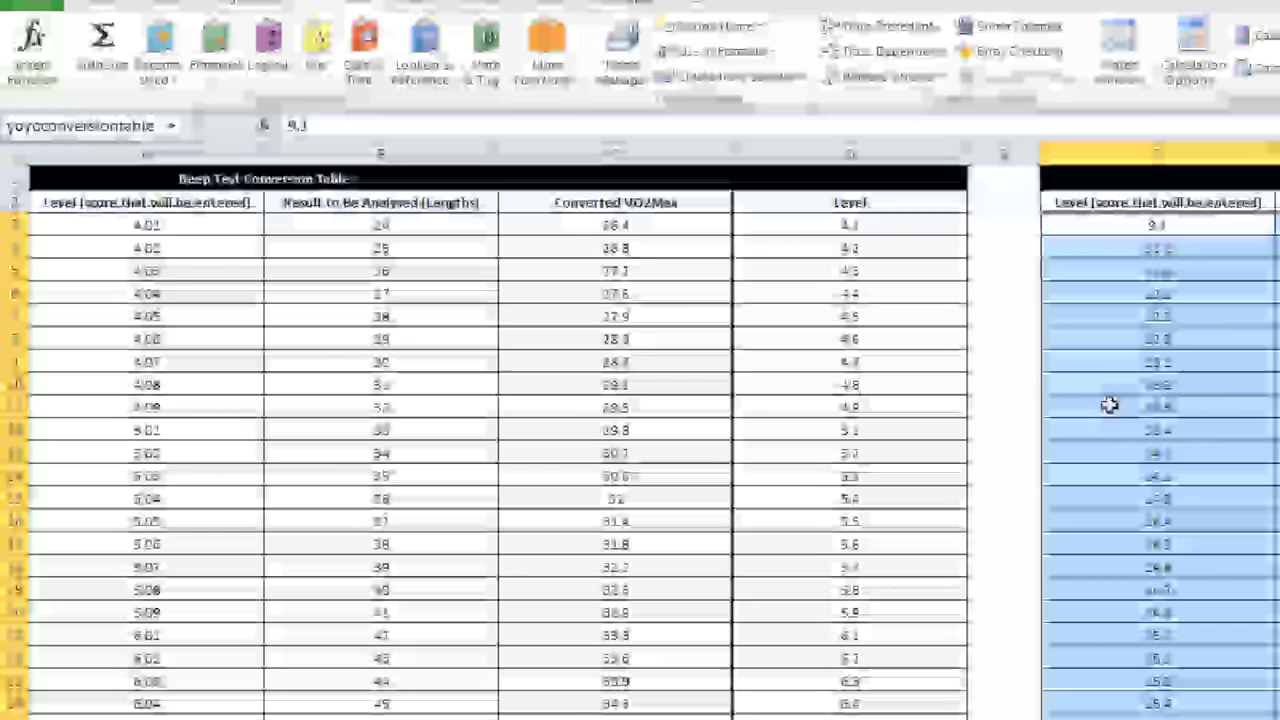
{"action": "left_click", "coordinate": [115, 228]}
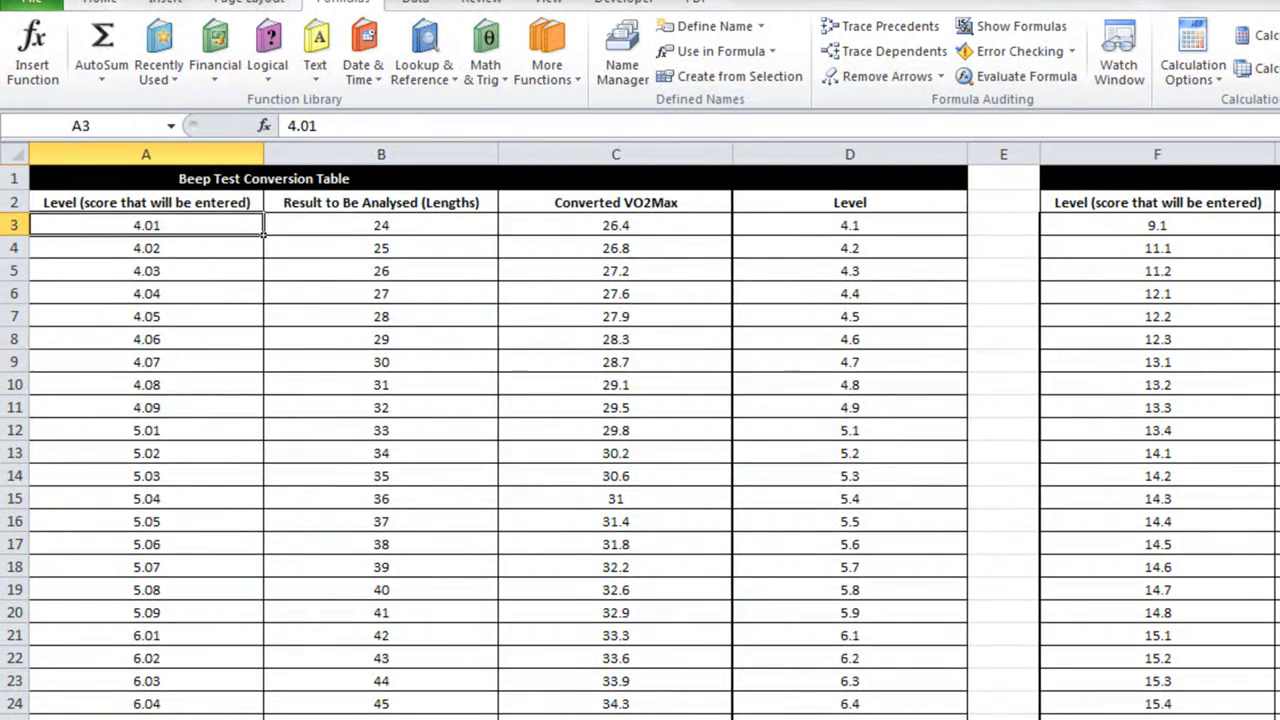
Step: On the test results sheet, enter =VLOOKUP(B5,yoyoconversiontable,2,FALSE) in C5 as the first athlete's Yo-Yo Distance
{"action": "key", "text": "ctrl+Page_Up"}
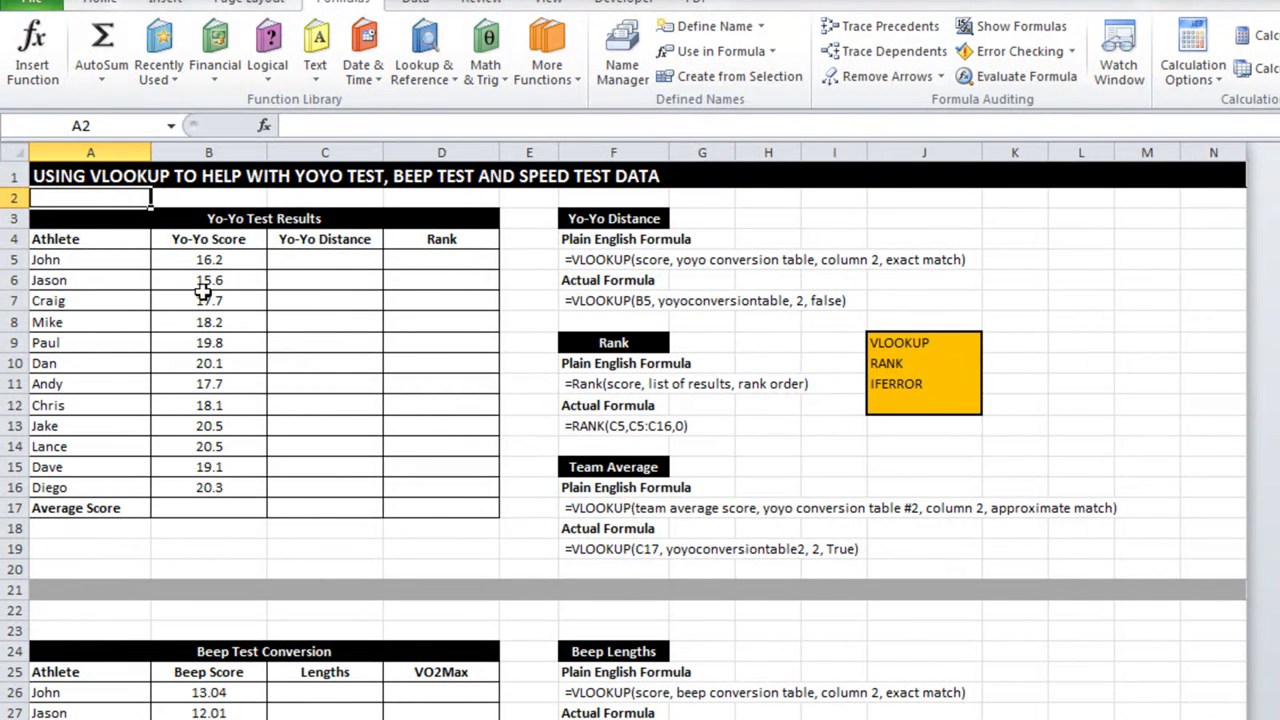
{"action": "left_click", "coordinate": [308, 258]}
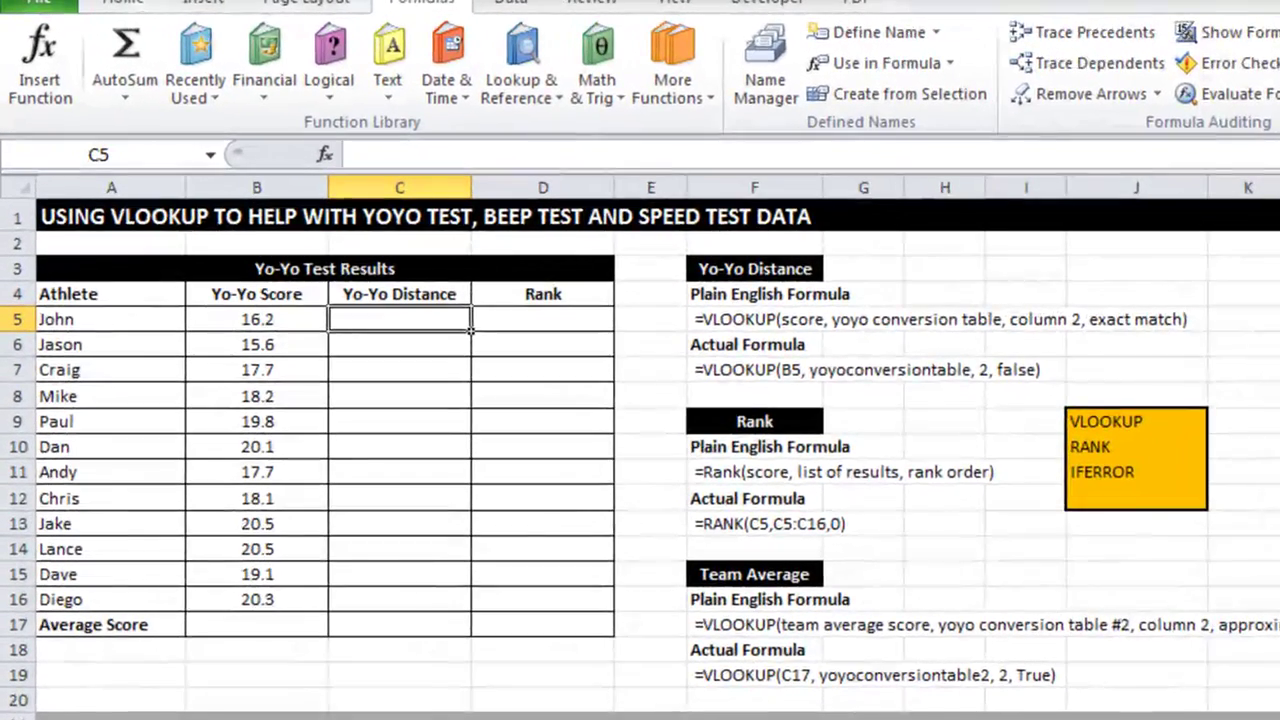
{"action": "type", "text": "="}
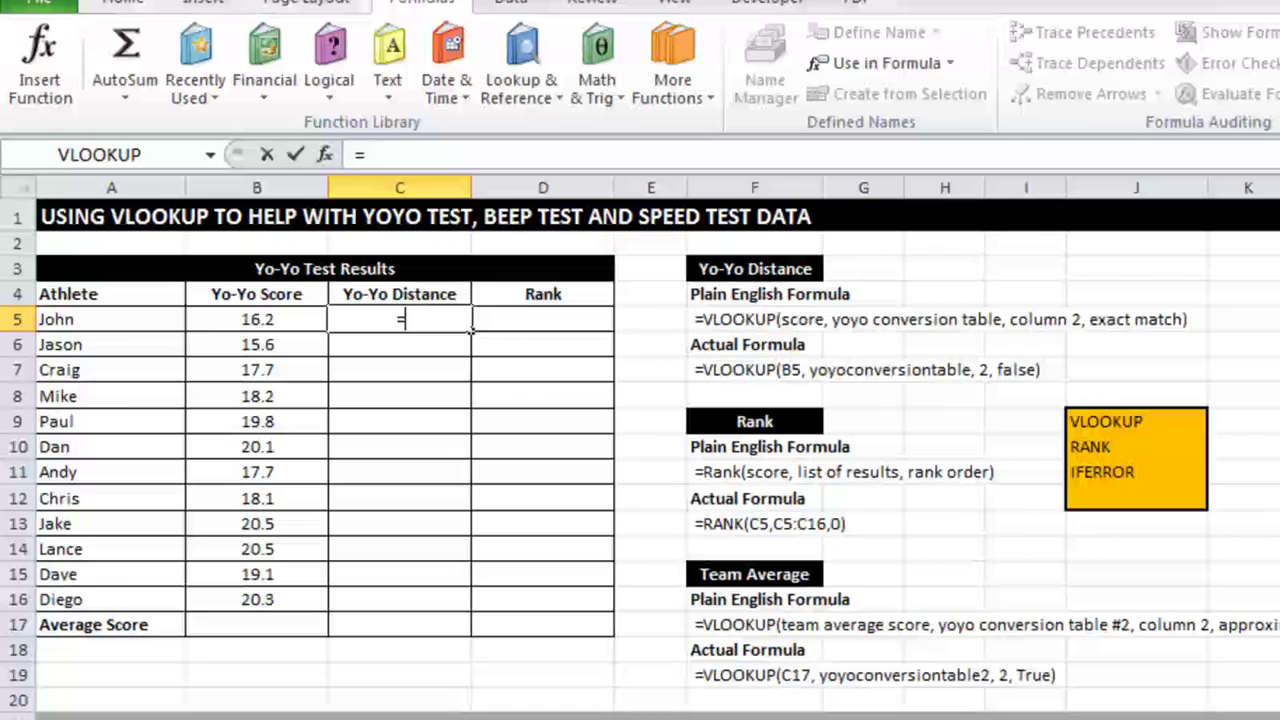
{"action": "type", "text": "vloo"}
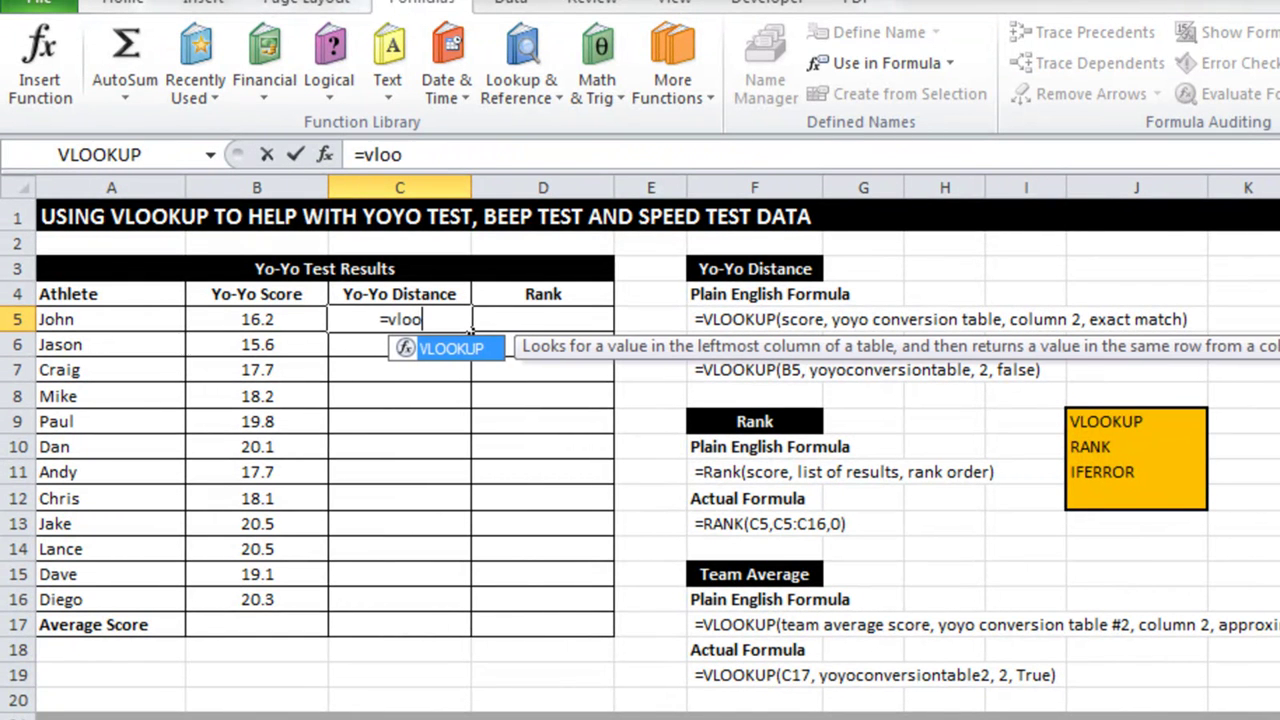
{"action": "type", "text": "kup("}
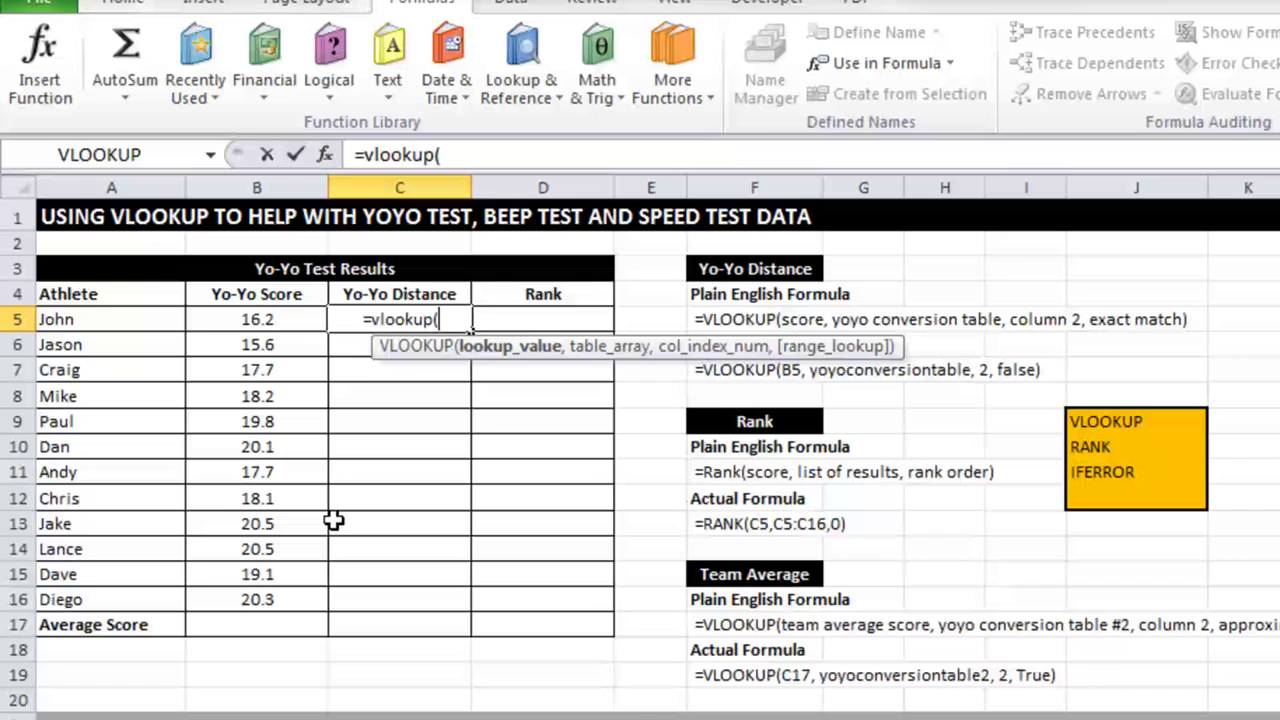
{"action": "left_click", "coordinate": [265, 320]}
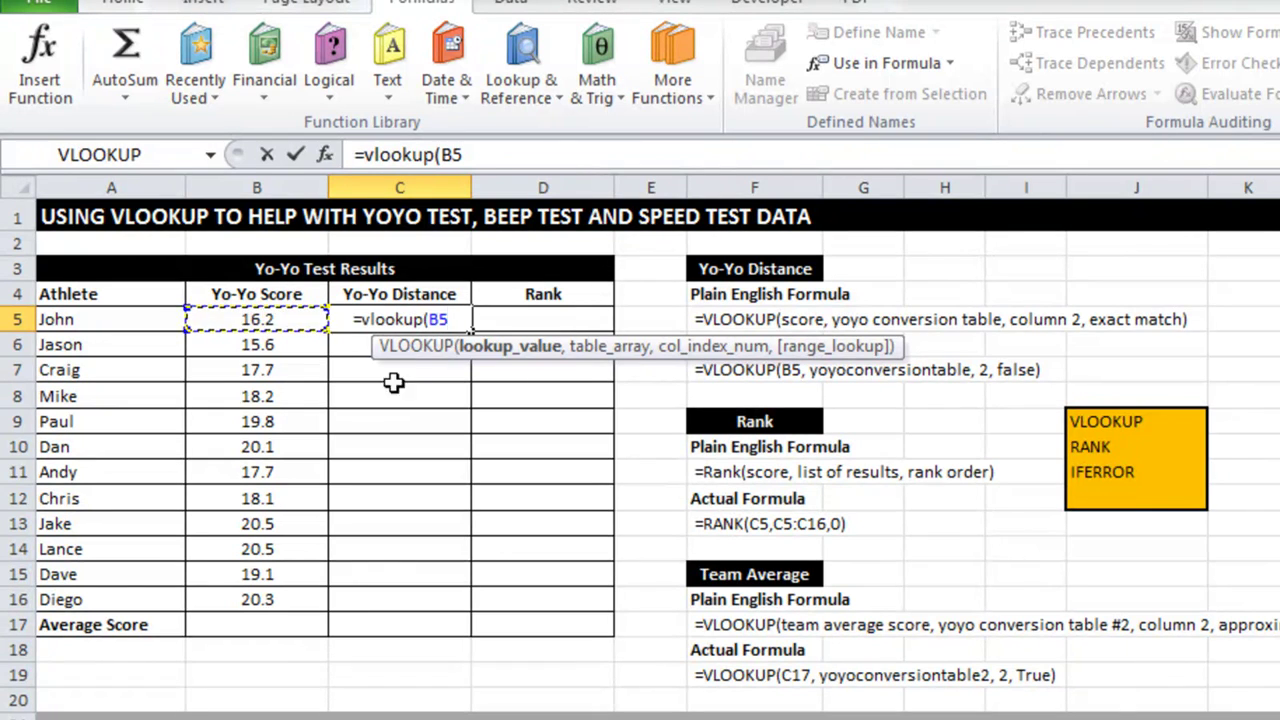
{"action": "type", "text": ","}
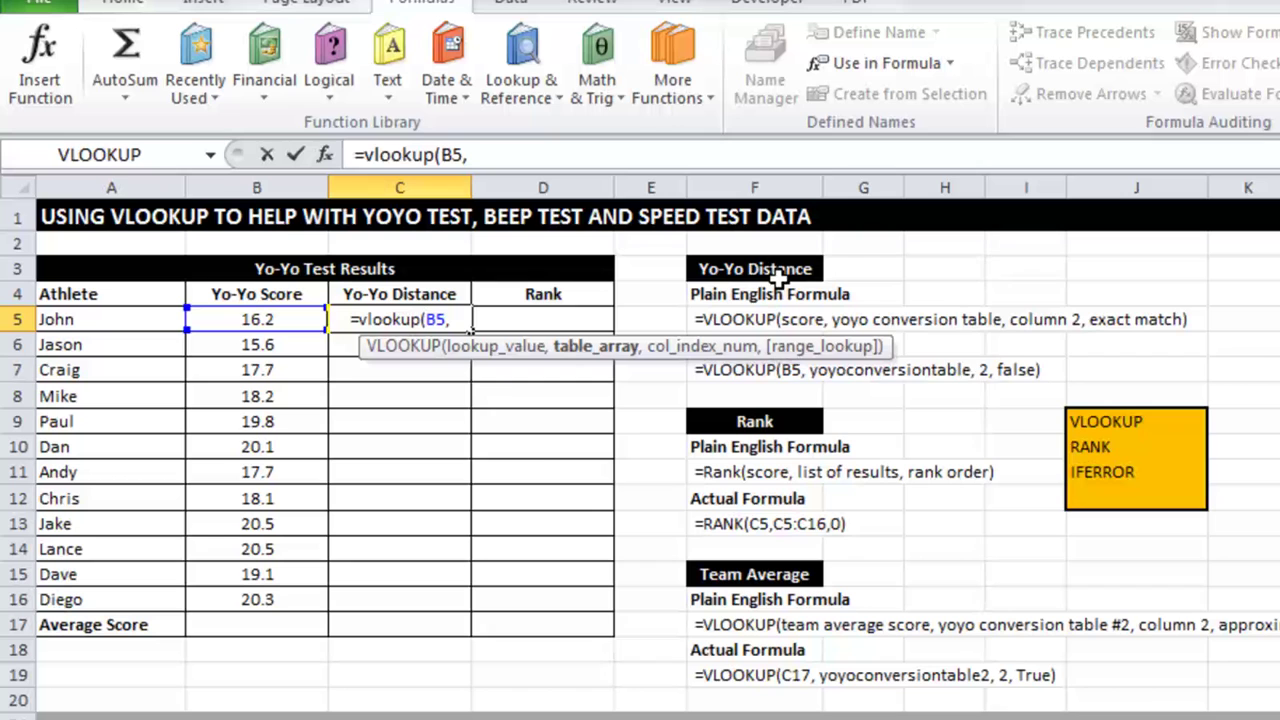
{"action": "type", "text": "yo"}
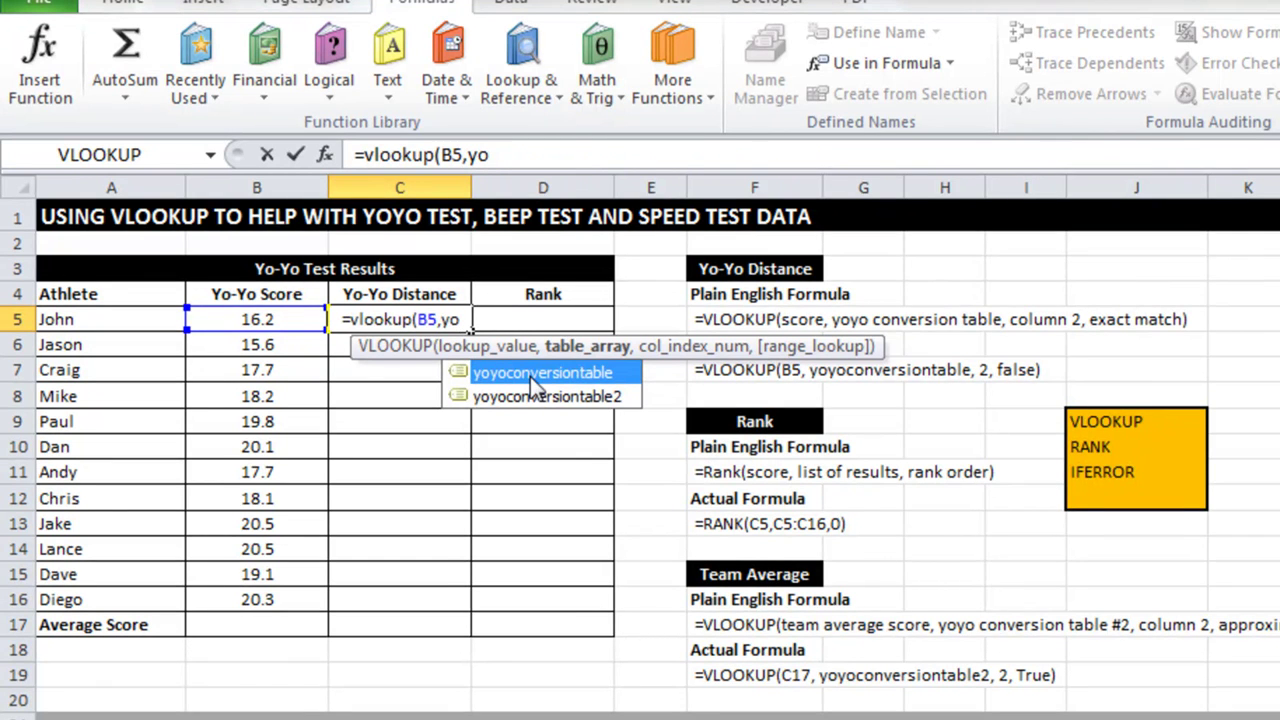
{"action": "double_click", "coordinate": [530, 376]}
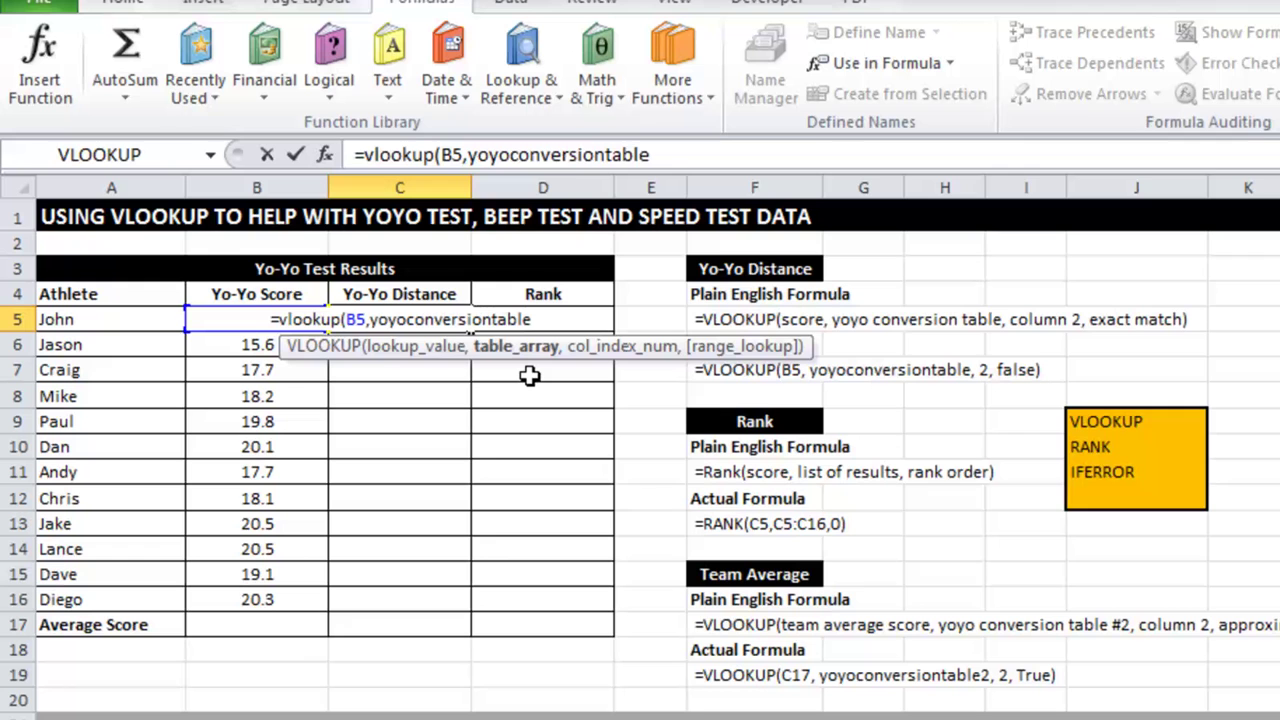
{"action": "type", "text": ","}
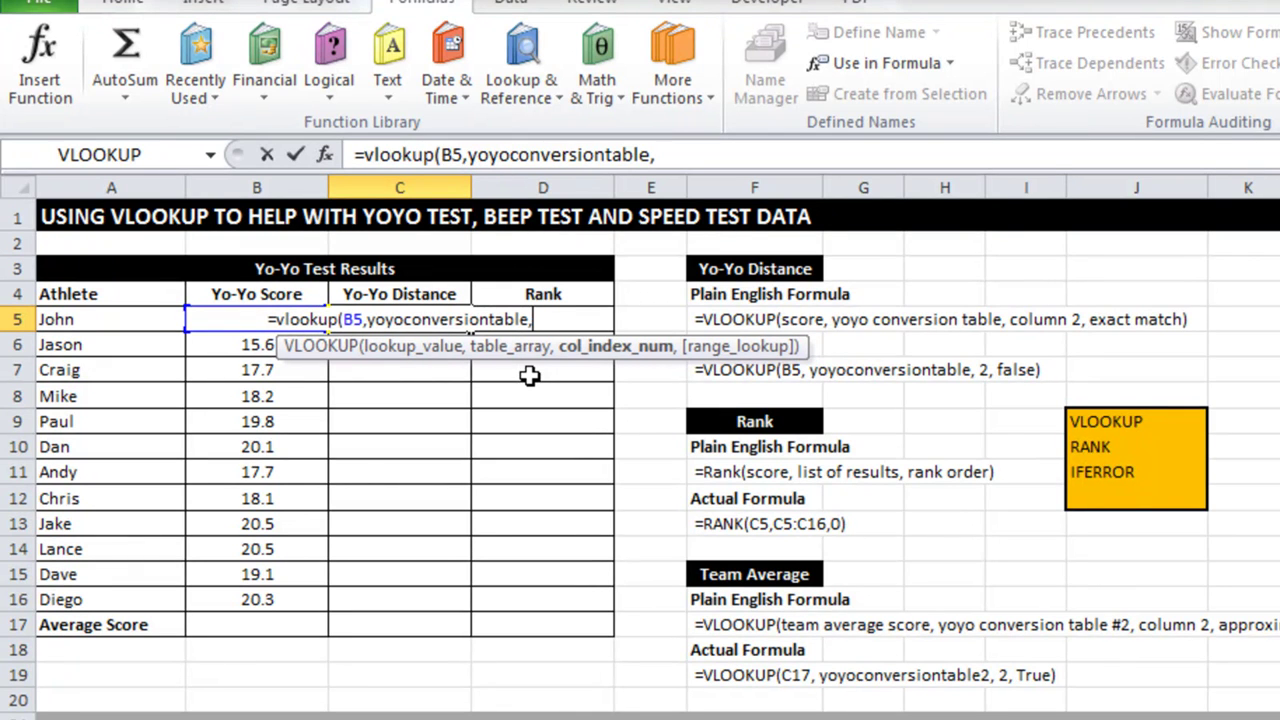
{"action": "type", "text": "2,"}
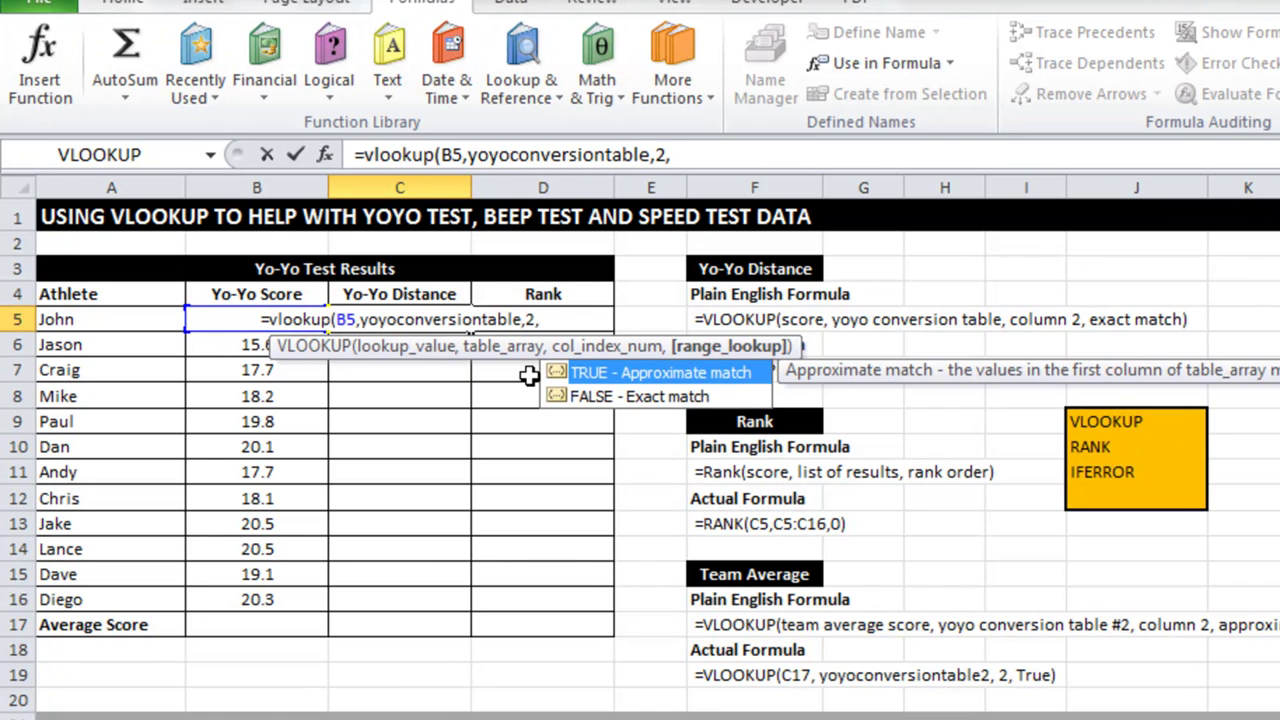
{"action": "double_click", "coordinate": [663, 397]}
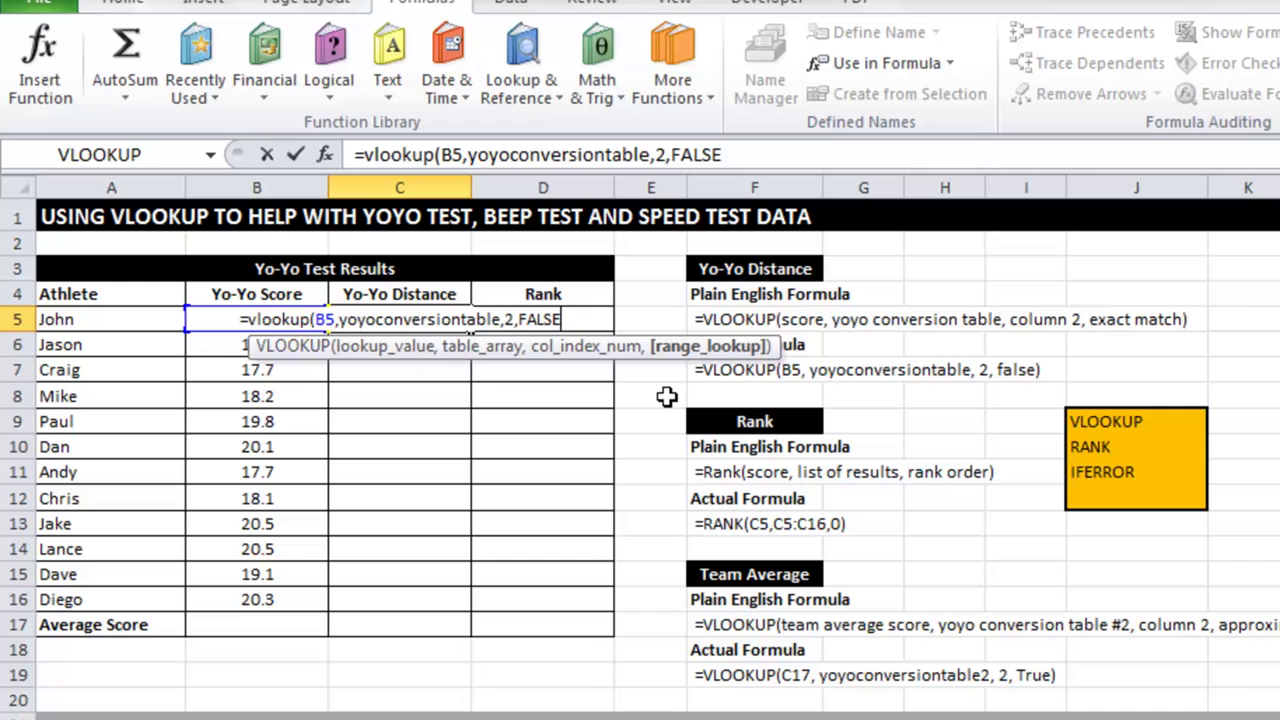
{"action": "type", "text": ")"}
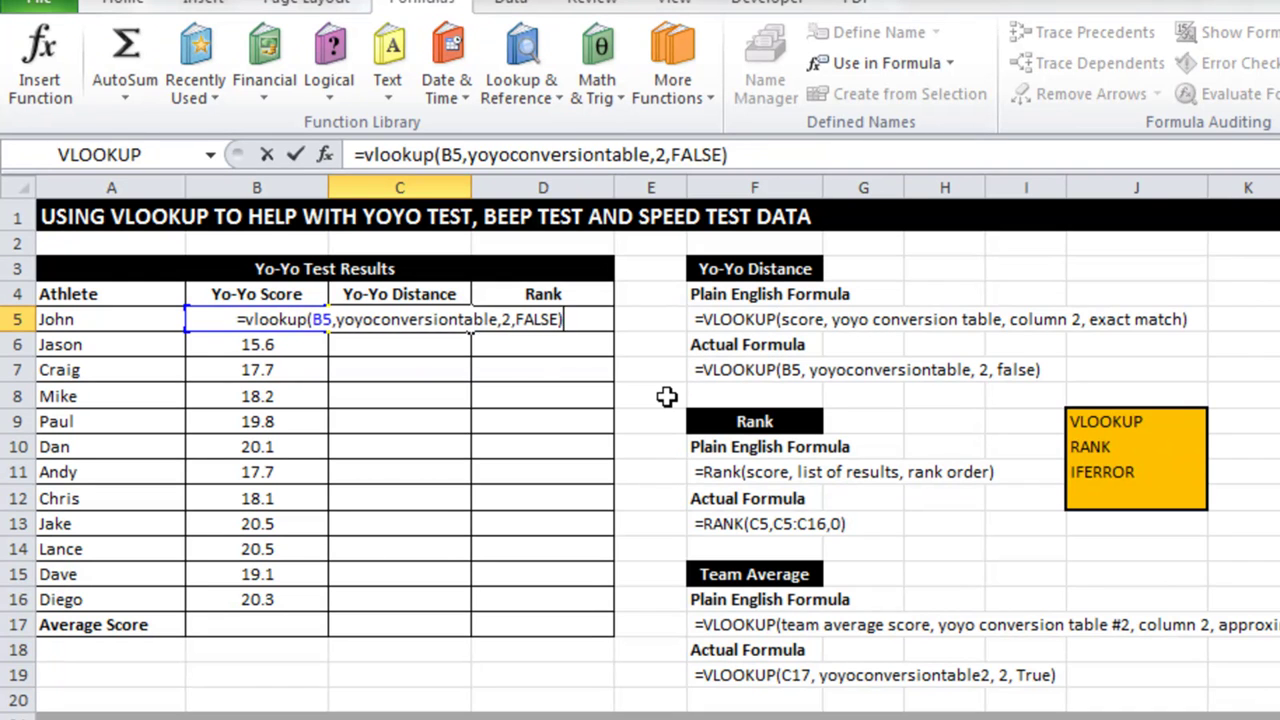
{"action": "key", "text": "Return"}
Step: Copy the Yo-Yo Distance formula from C5 down through C16 for the remaining athletes
{"action": "left_click", "coordinate": [457, 318]}
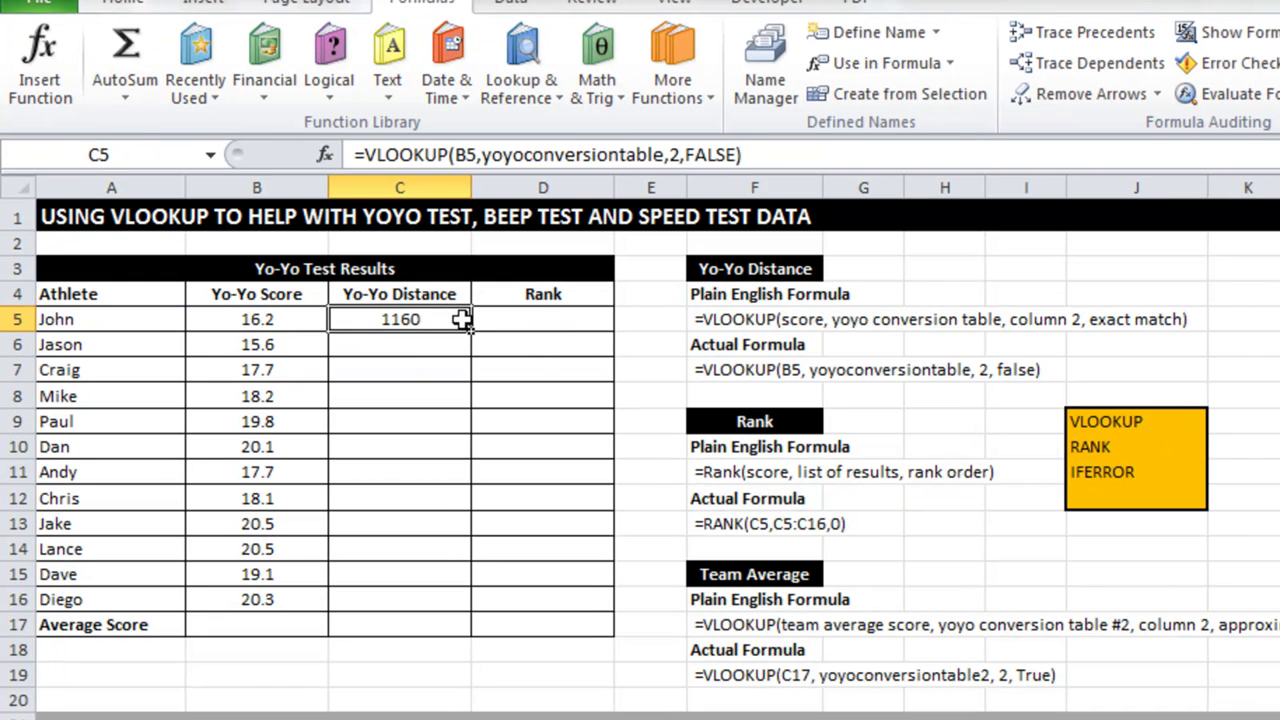
{"action": "left_click_drag", "start_coordinate": [470, 331], "coordinate": [455, 605]}
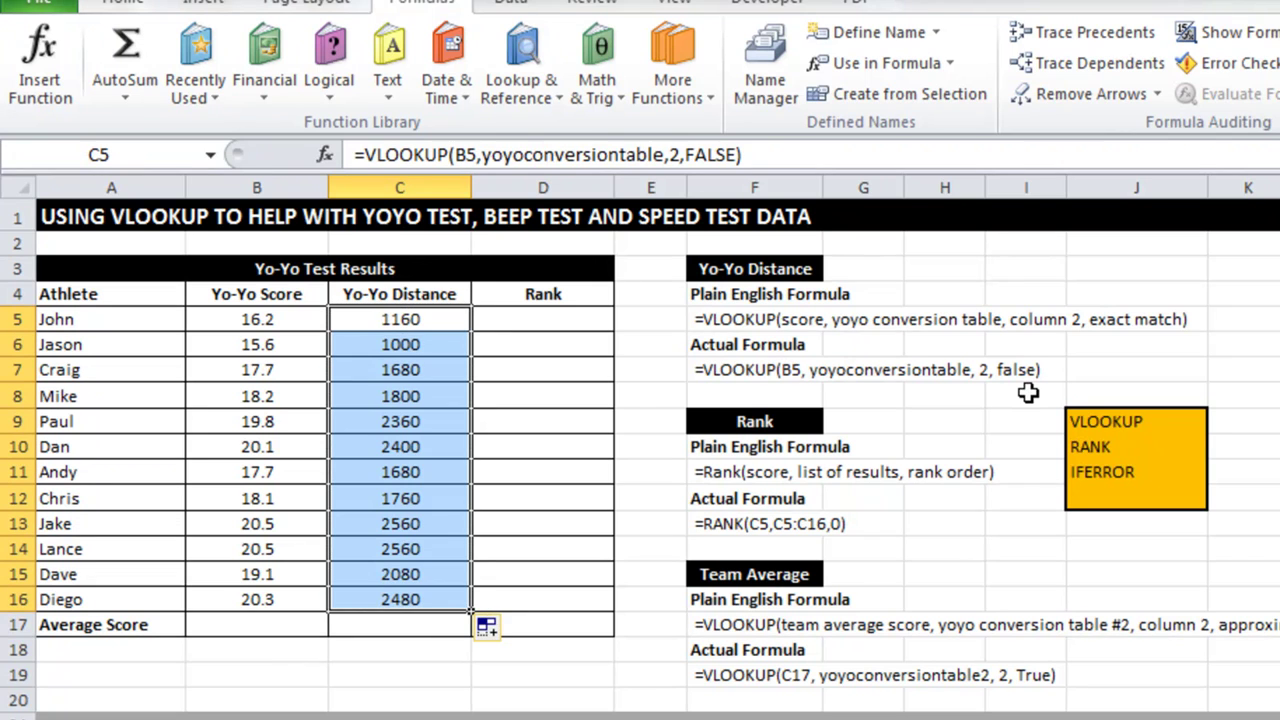
{"action": "left_click", "coordinate": [411, 321]}
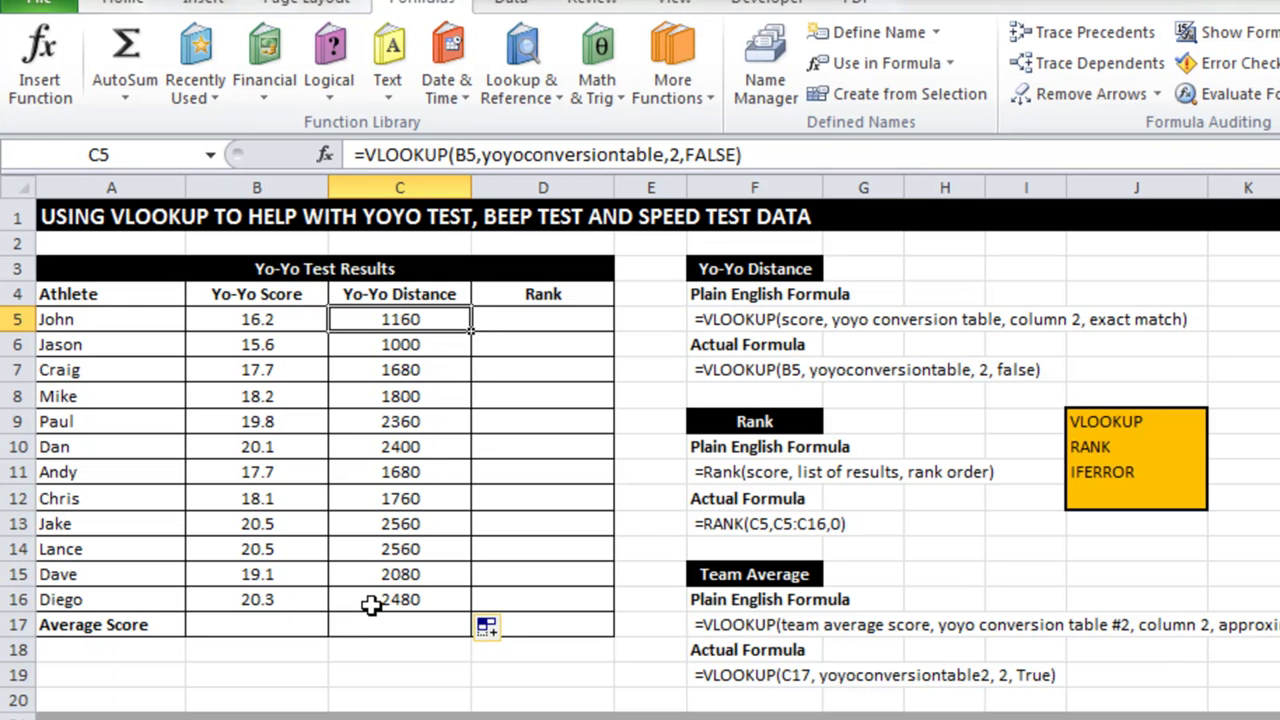
Step: Enter =RANK(C5,$C$5:$C$16,0) in D5 to rank the first athlete's distance in descending order against an absolute range
{"action": "left_click", "coordinate": [557, 318]}
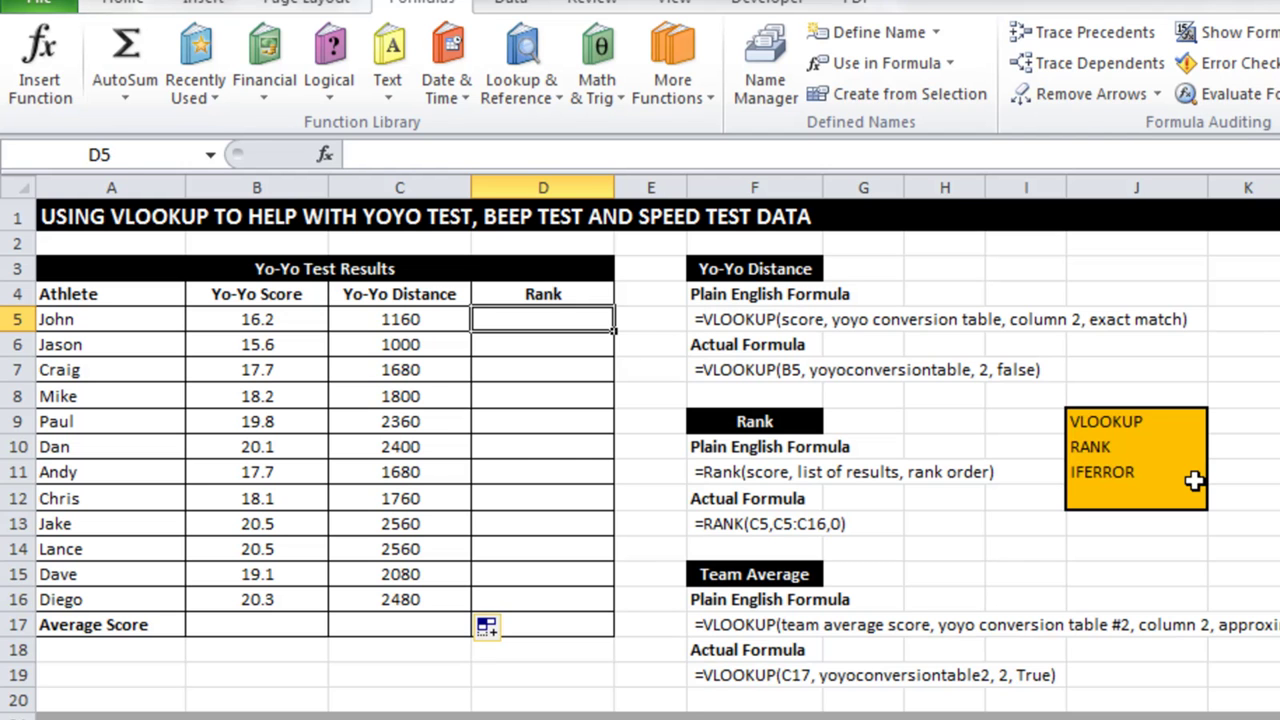
{"action": "type", "text": "=rank("}
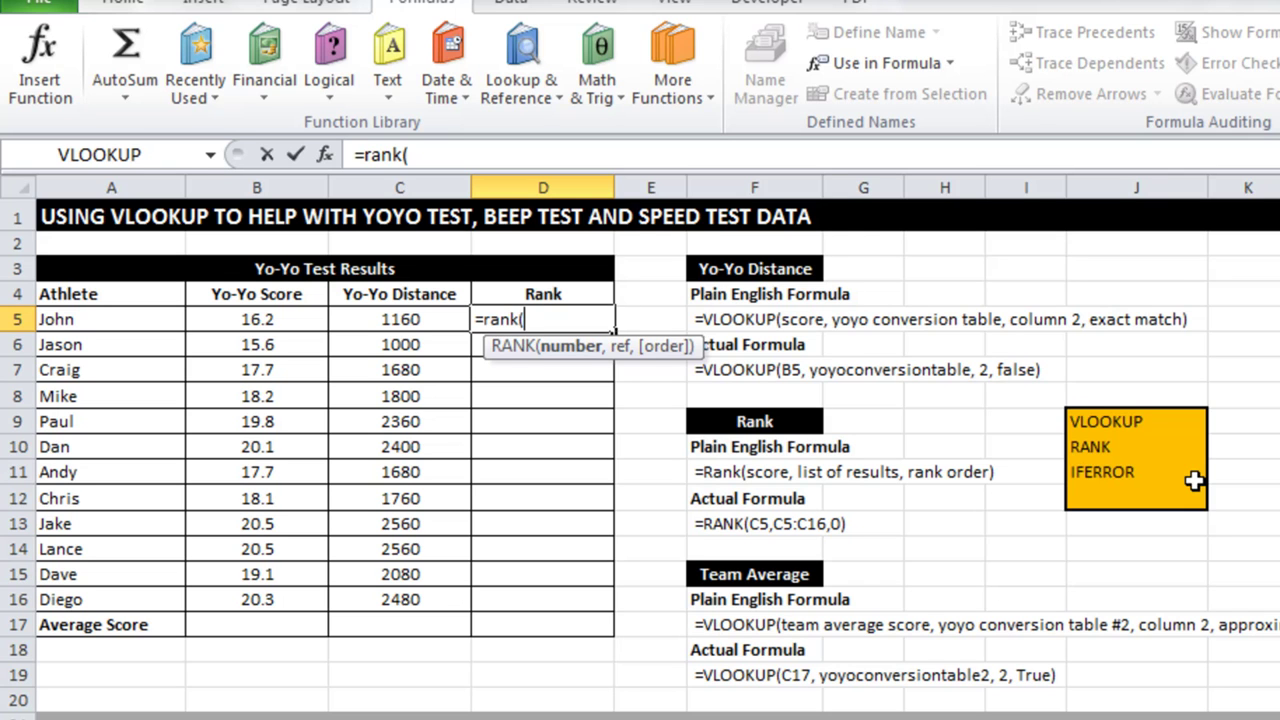
{"action": "left_click", "coordinate": [397, 318]}
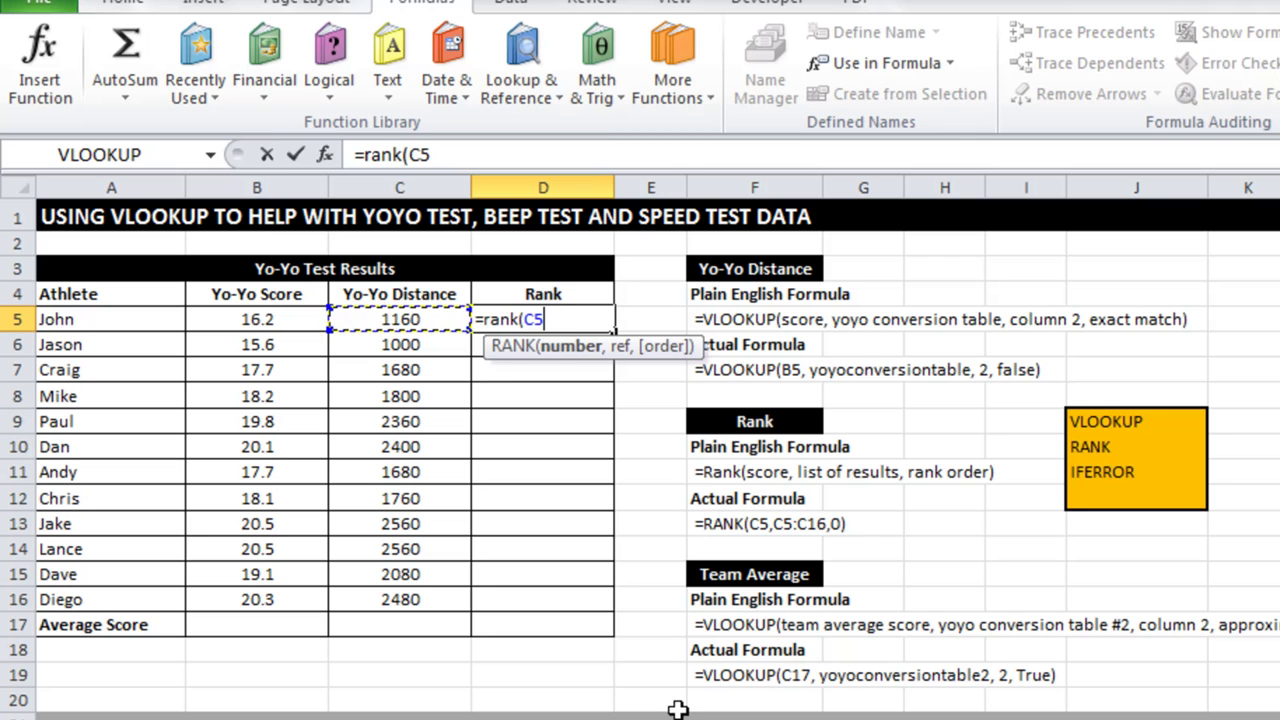
{"action": "type", "text": ","}
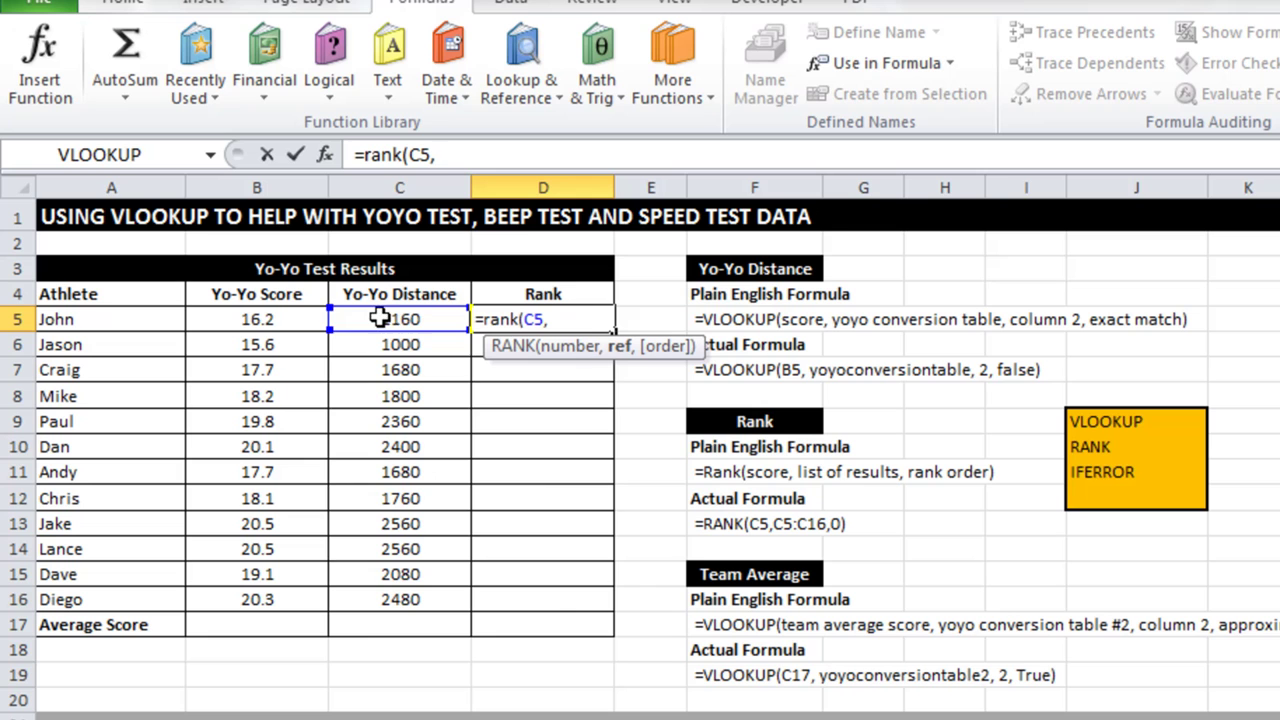
{"action": "left_click_drag", "start_coordinate": [371, 318], "coordinate": [389, 600]}
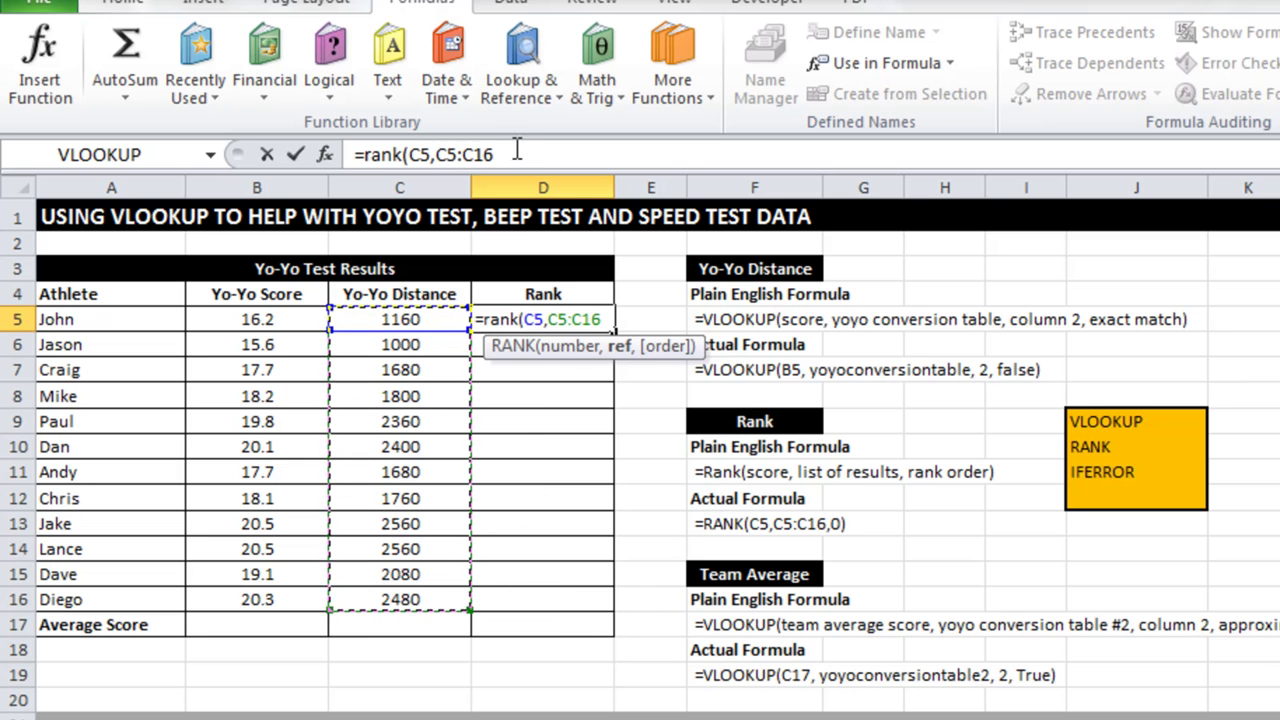
{"action": "left_click_drag", "start_coordinate": [497, 154], "coordinate": [436, 154]}
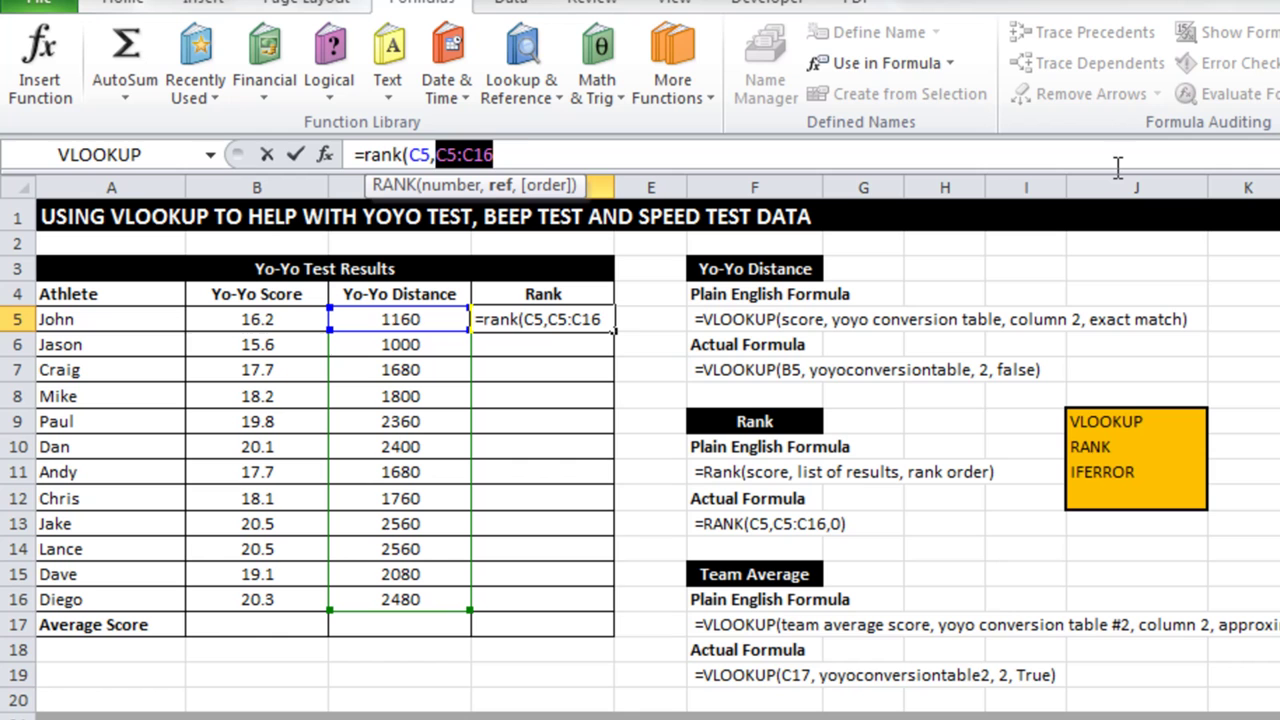
{"action": "key", "text": "F4"}
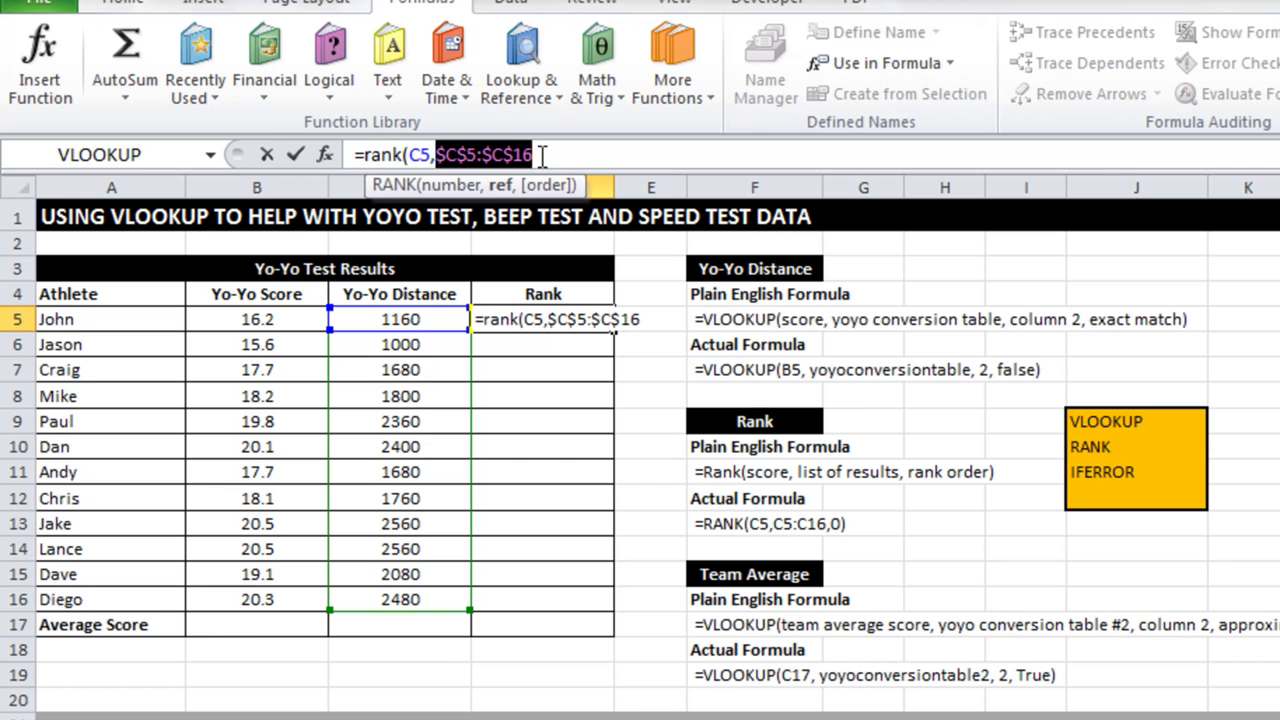
{"action": "key", "text": "Right"}
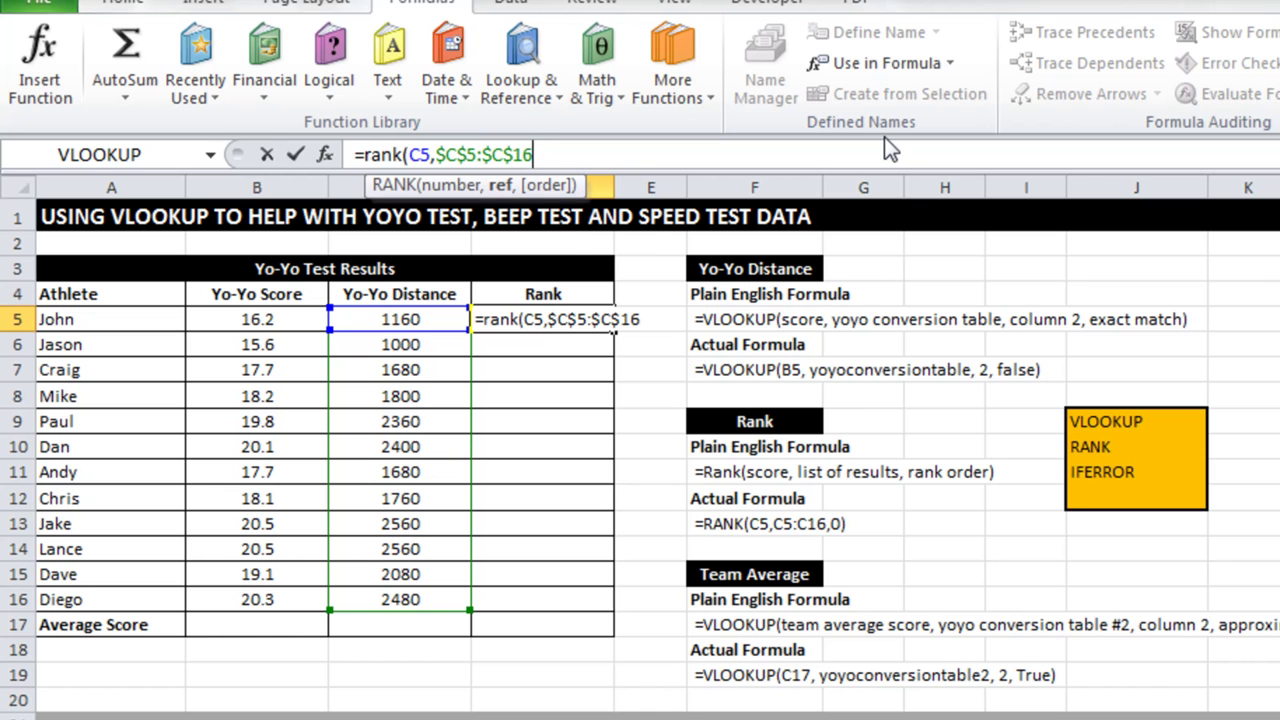
{"action": "type", "text": ","}
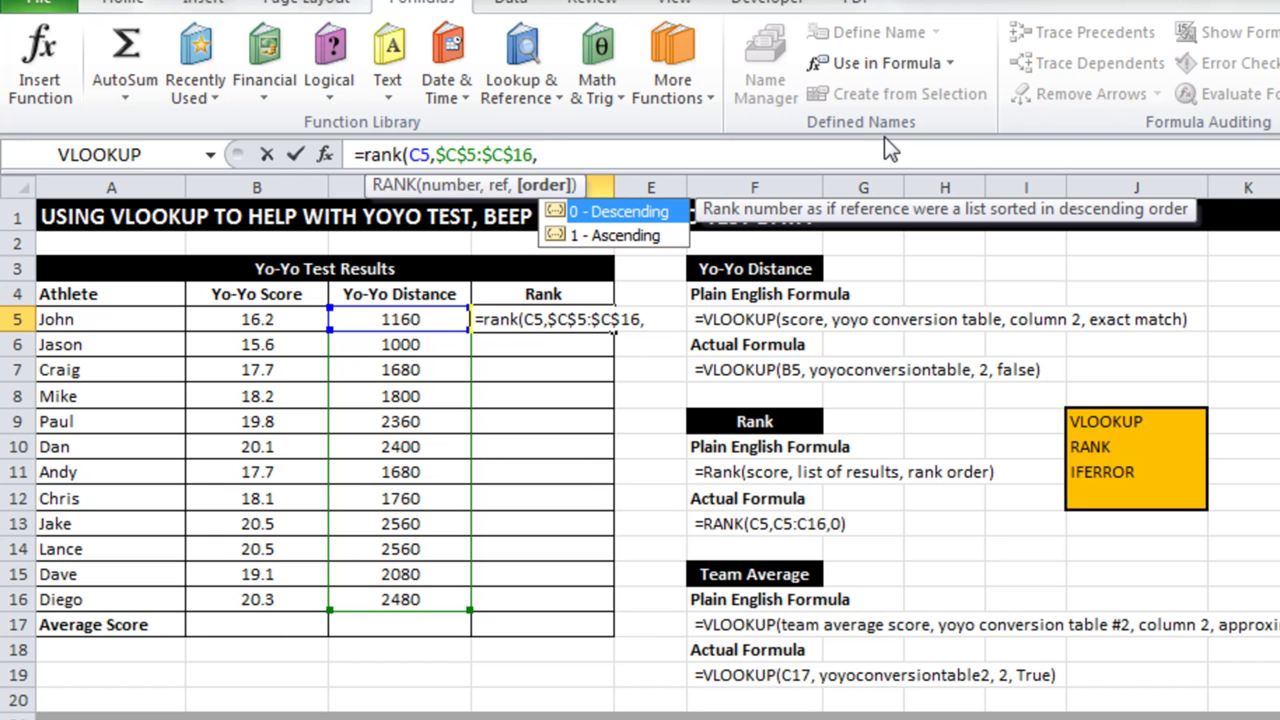
{"action": "double_click", "coordinate": [628, 210]}
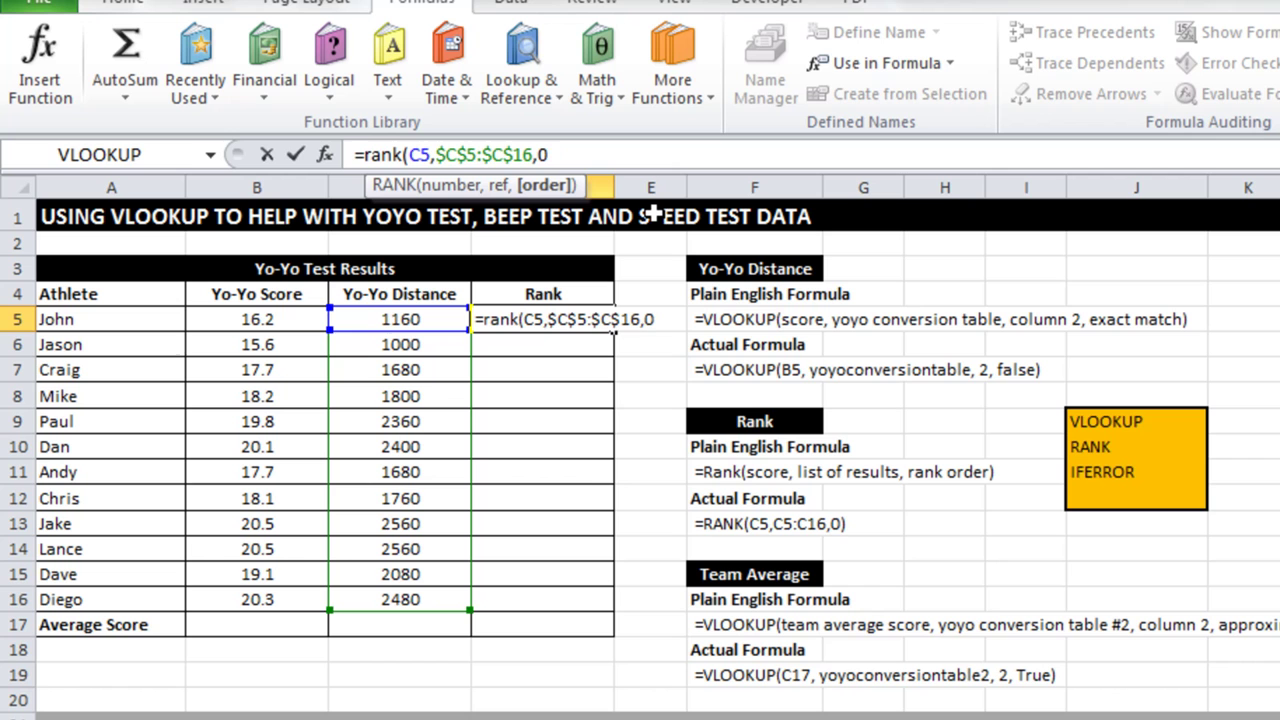
{"action": "type", "text": ")"}
{"action": "key", "text": "Return"}
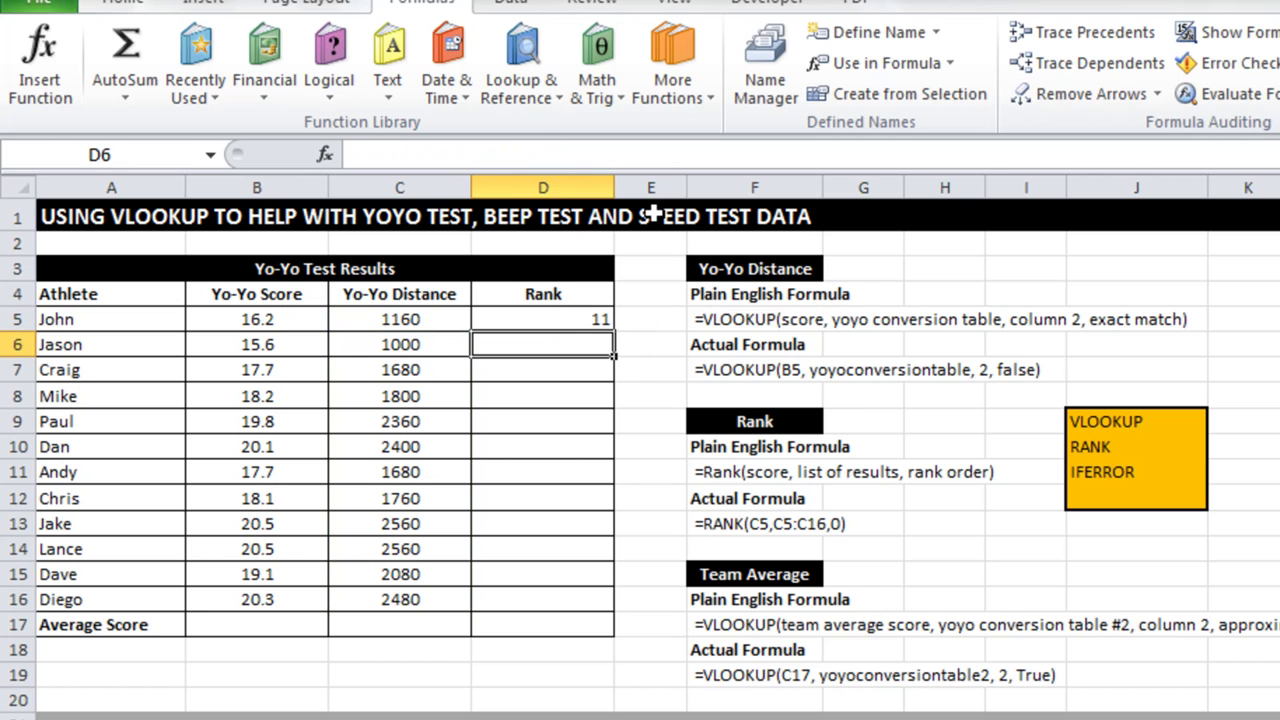
Step: Copy the rank formula from D5 down through D16 and centre the ranks in their cells
{"action": "left_click", "coordinate": [593, 315]}
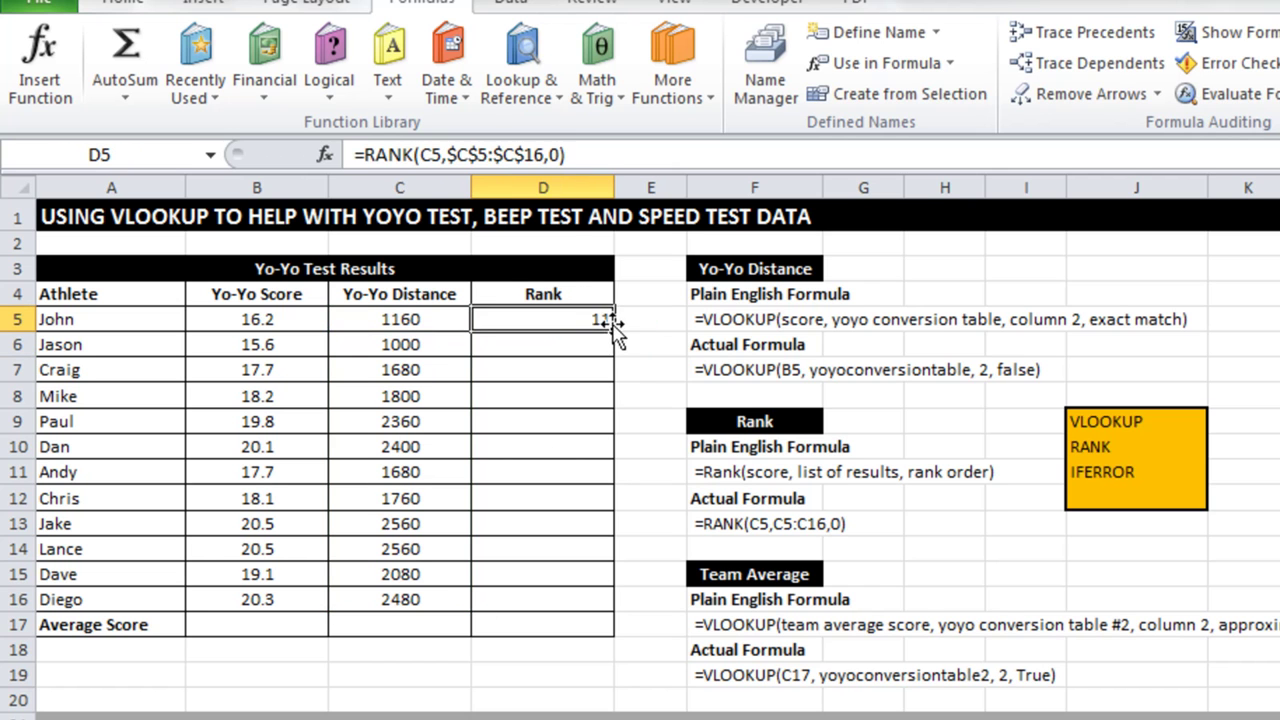
{"action": "left_click_drag", "start_coordinate": [612, 331], "coordinate": [601, 614]}
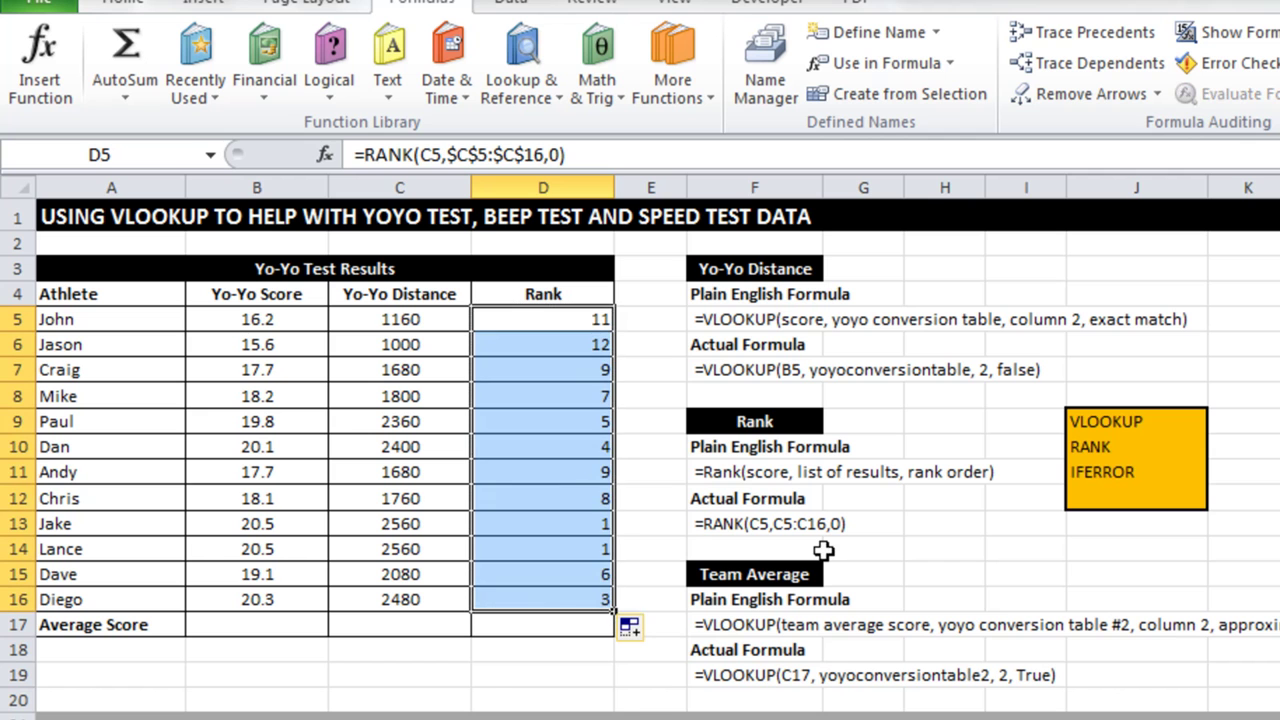
{"action": "left_click", "coordinate": [120, 5]}
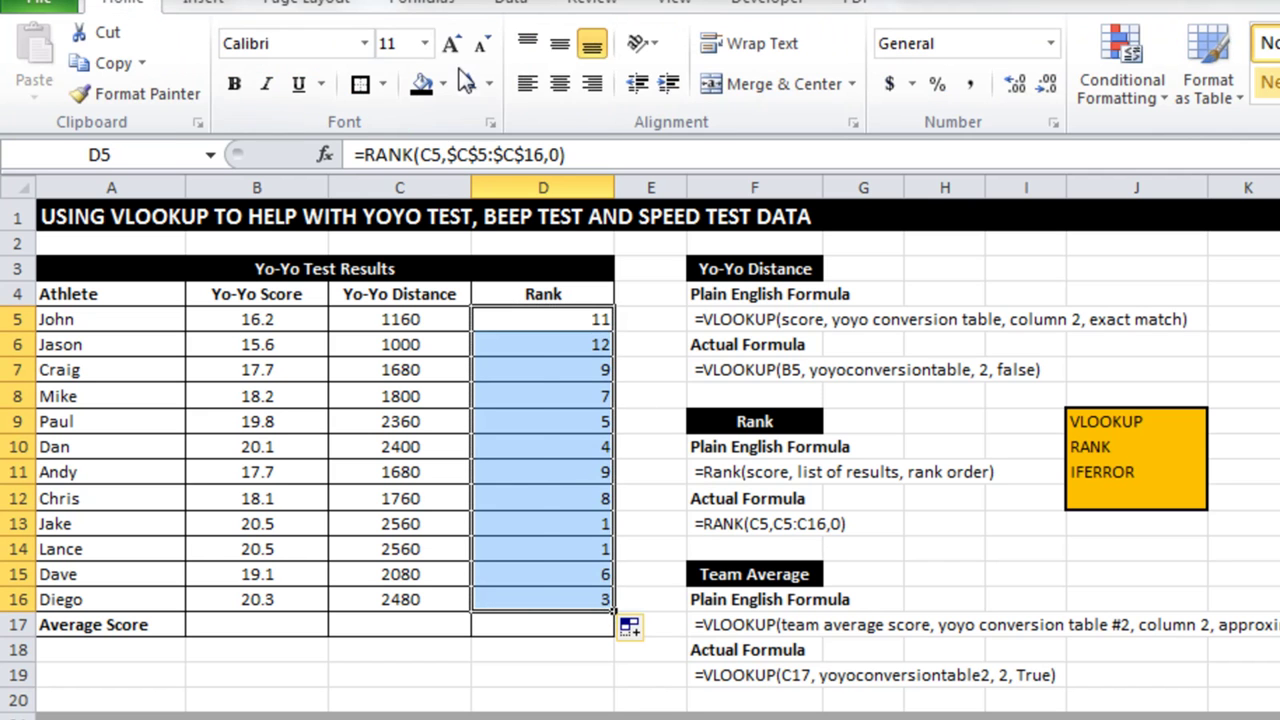
{"action": "left_click", "coordinate": [572, 88]}
{"action": "left_click", "coordinate": [655, 318]}
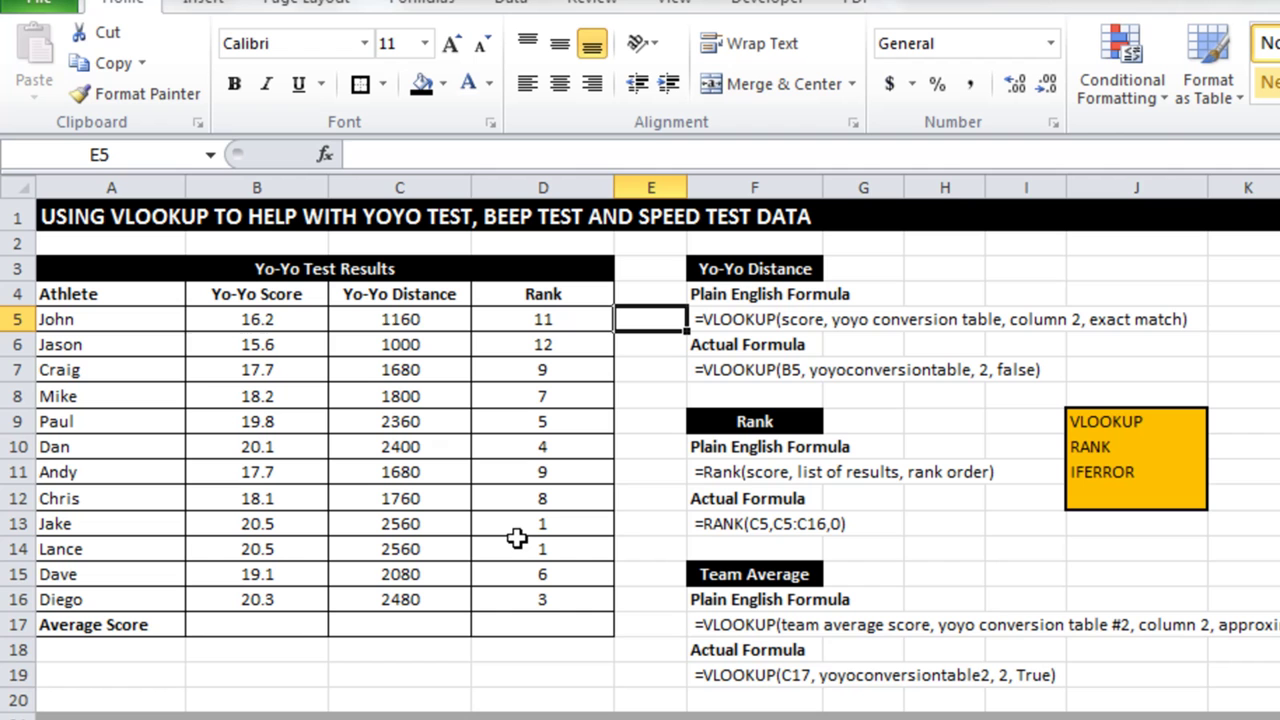
Step: Enter =AVERAGE(B5:B16) in B17 as the team's average Yo-Yo Score
{"action": "left_click", "coordinate": [300, 625]}
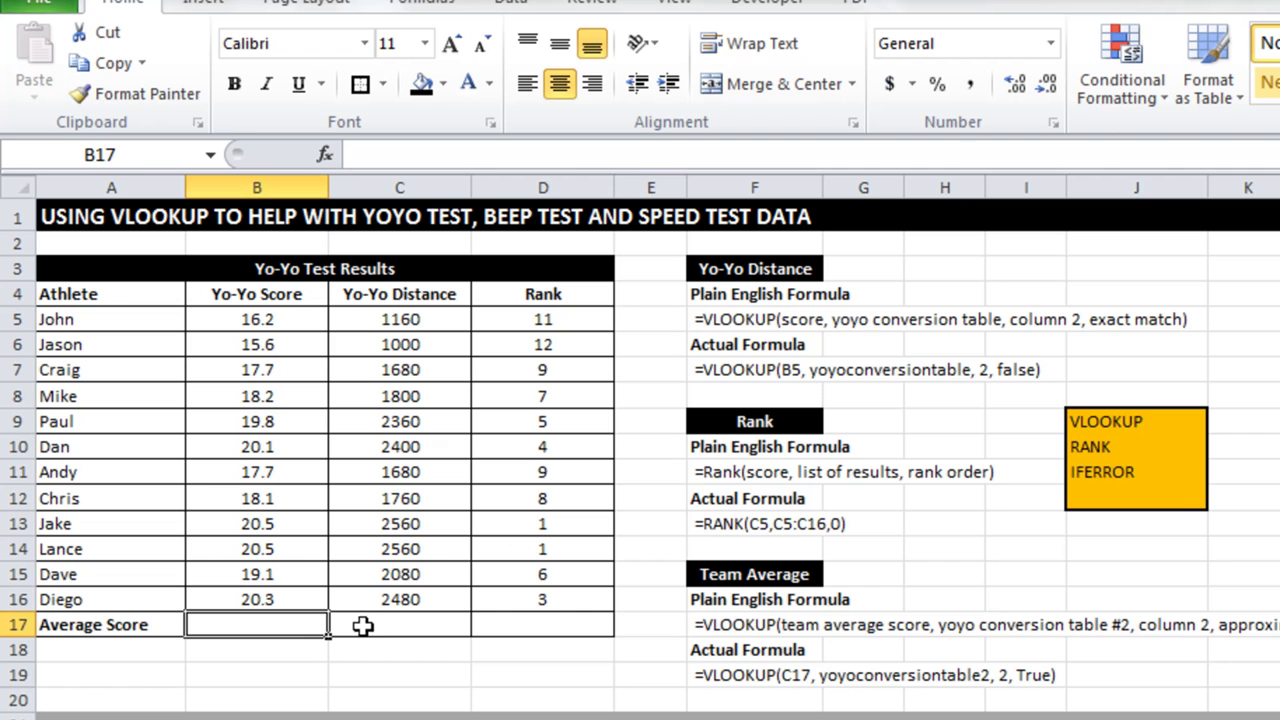
{"action": "type", "text": "=av"}
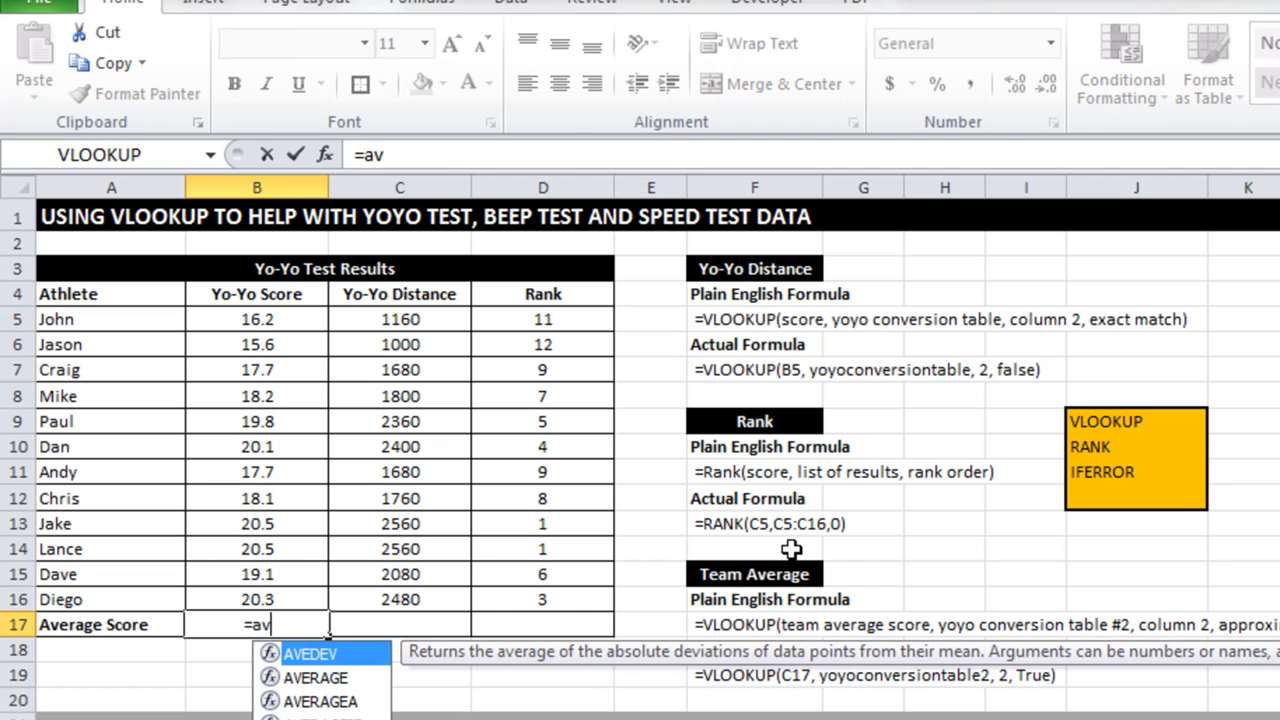
{"action": "type", "text": "erage("}
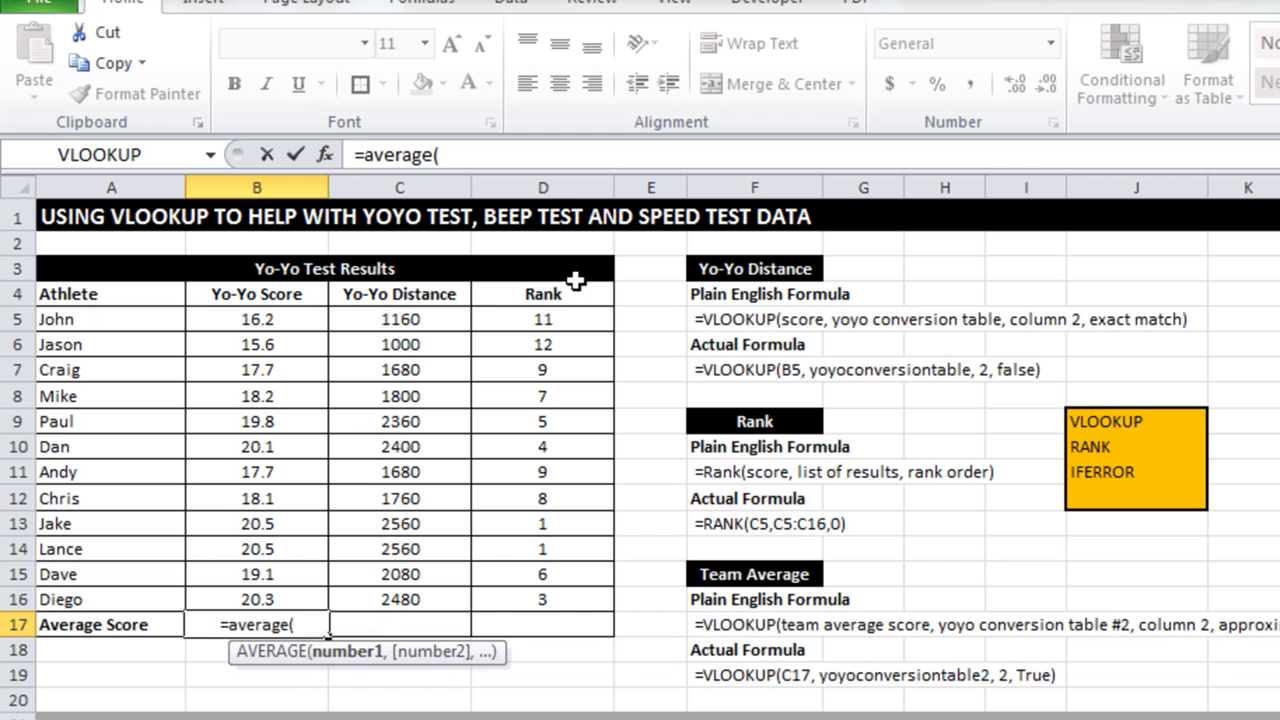
{"action": "left_click_drag", "start_coordinate": [296, 320], "coordinate": [300, 600]}
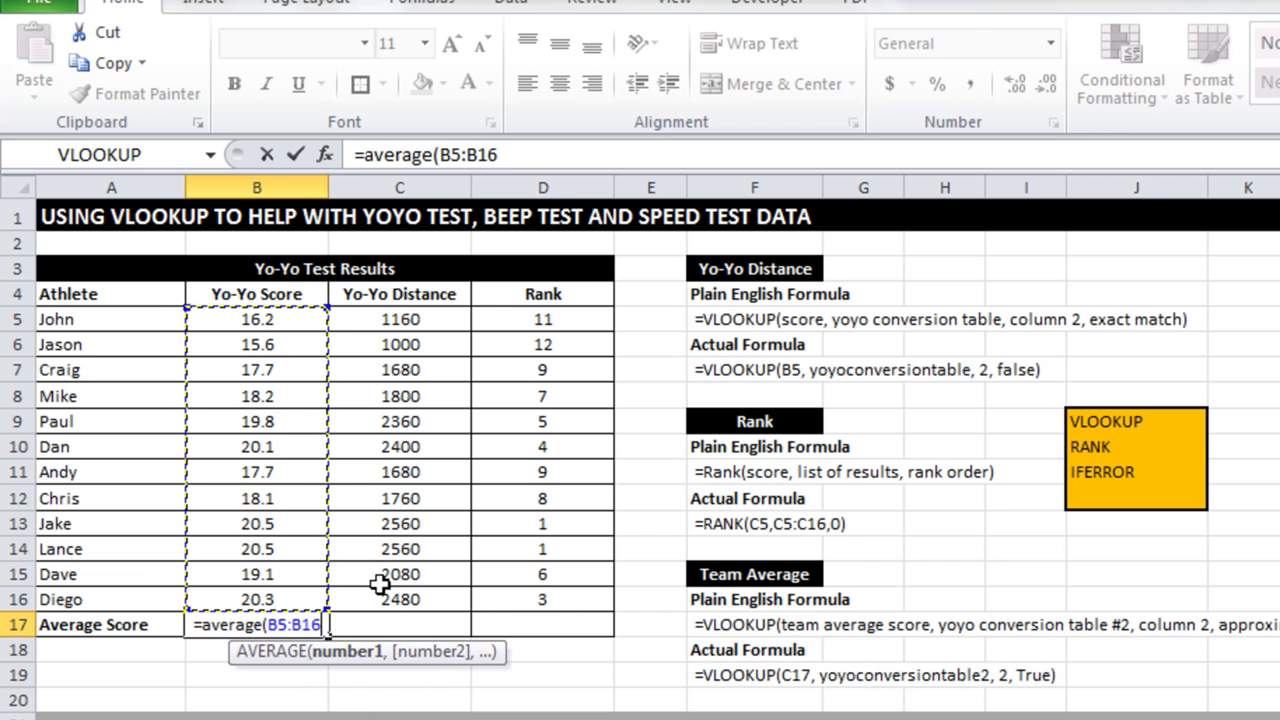
{"action": "type", "text": ")"}
{"action": "key", "text": "Return"}
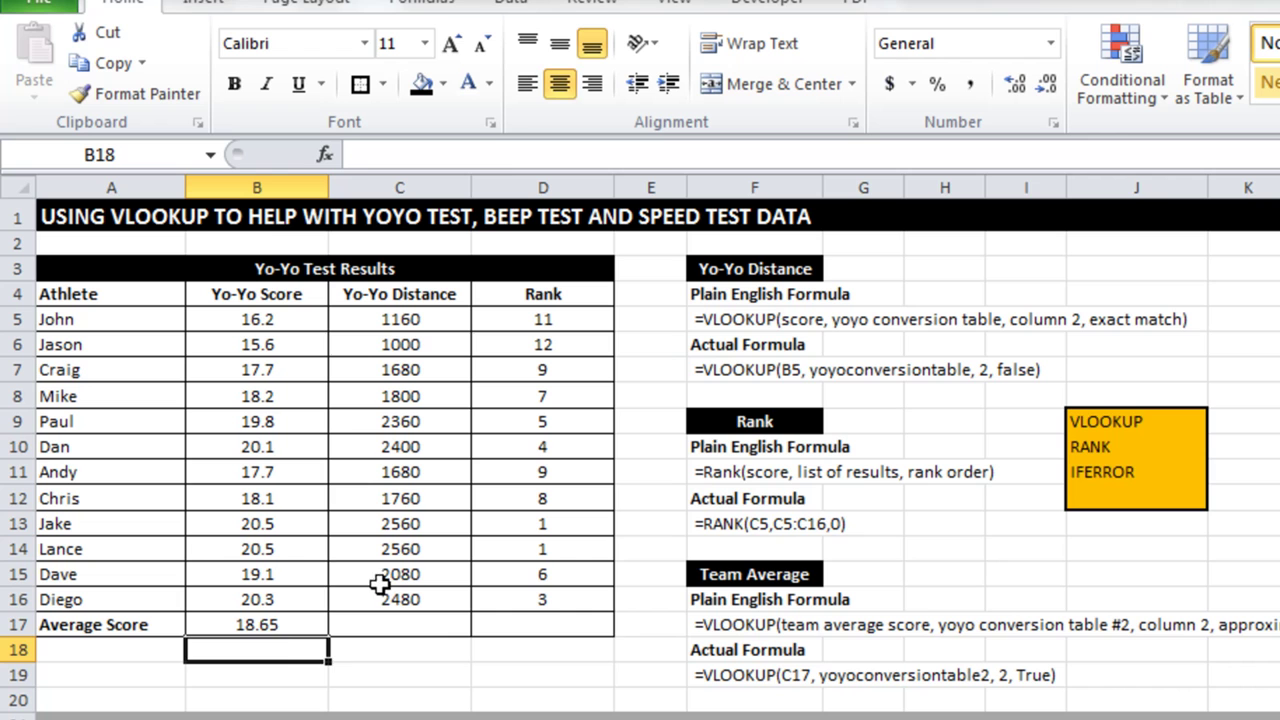
{"action": "left_click", "coordinate": [286, 624]}
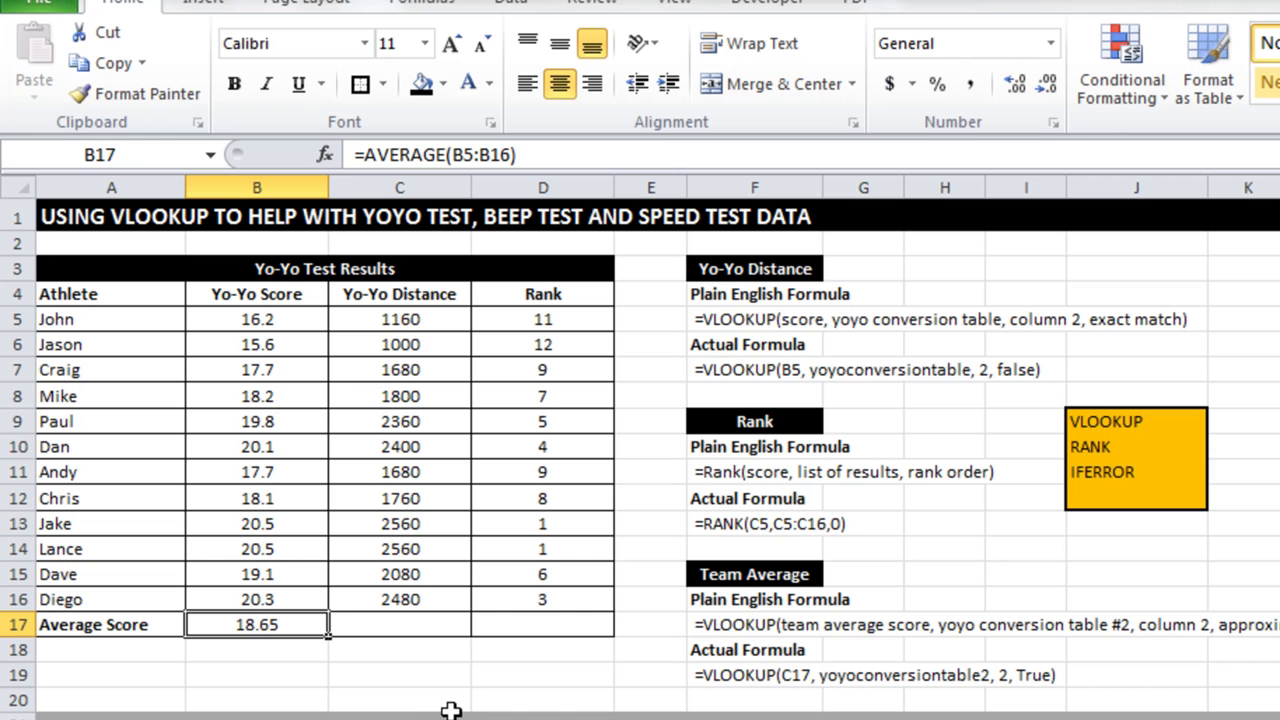
Step: Enter an average of C5:C16 in C17 for the Yo-Yo Distance column, accepting the proposed formula correction
{"action": "left_click", "coordinate": [425, 624]}
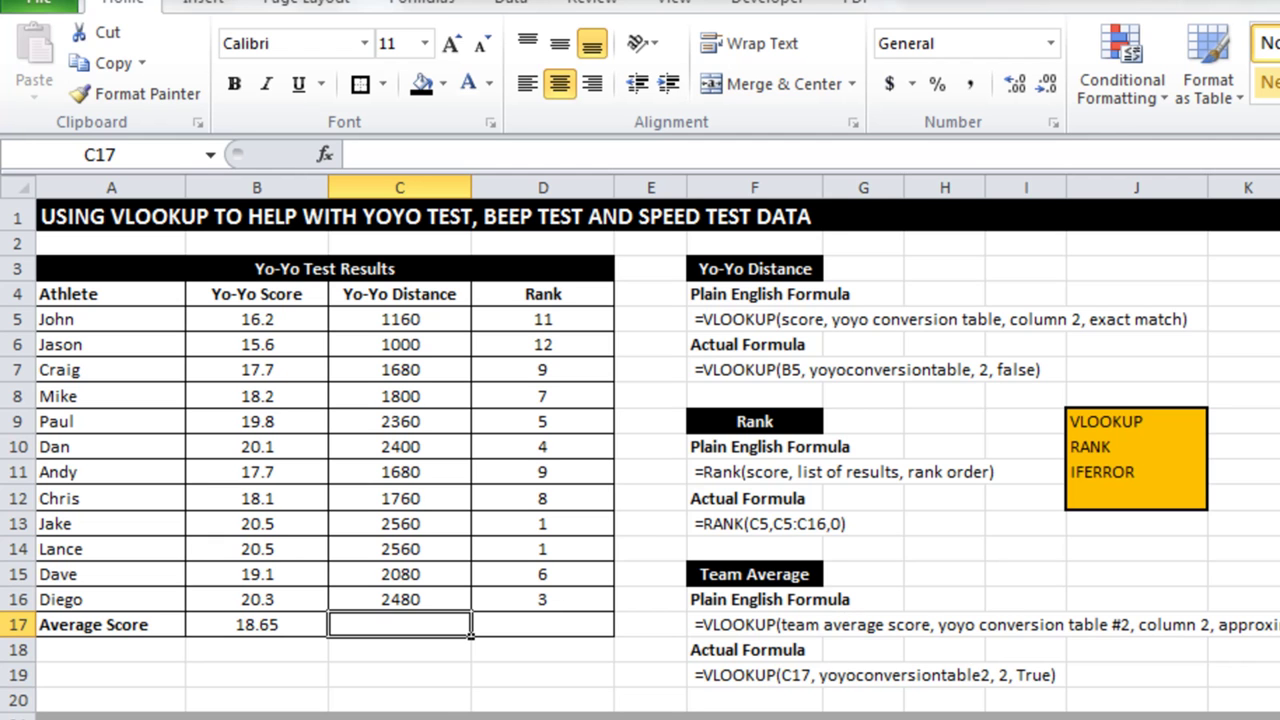
{"action": "type", "text": "-="}
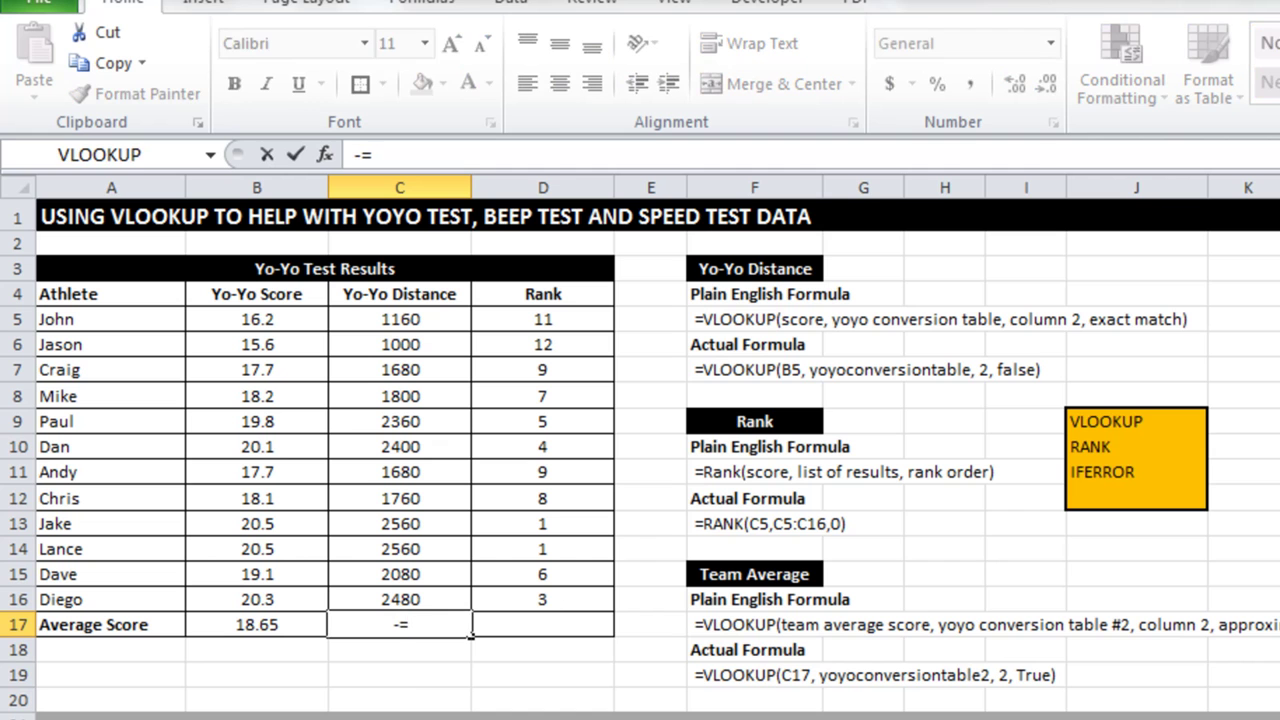
{"action": "type", "text": "average("}
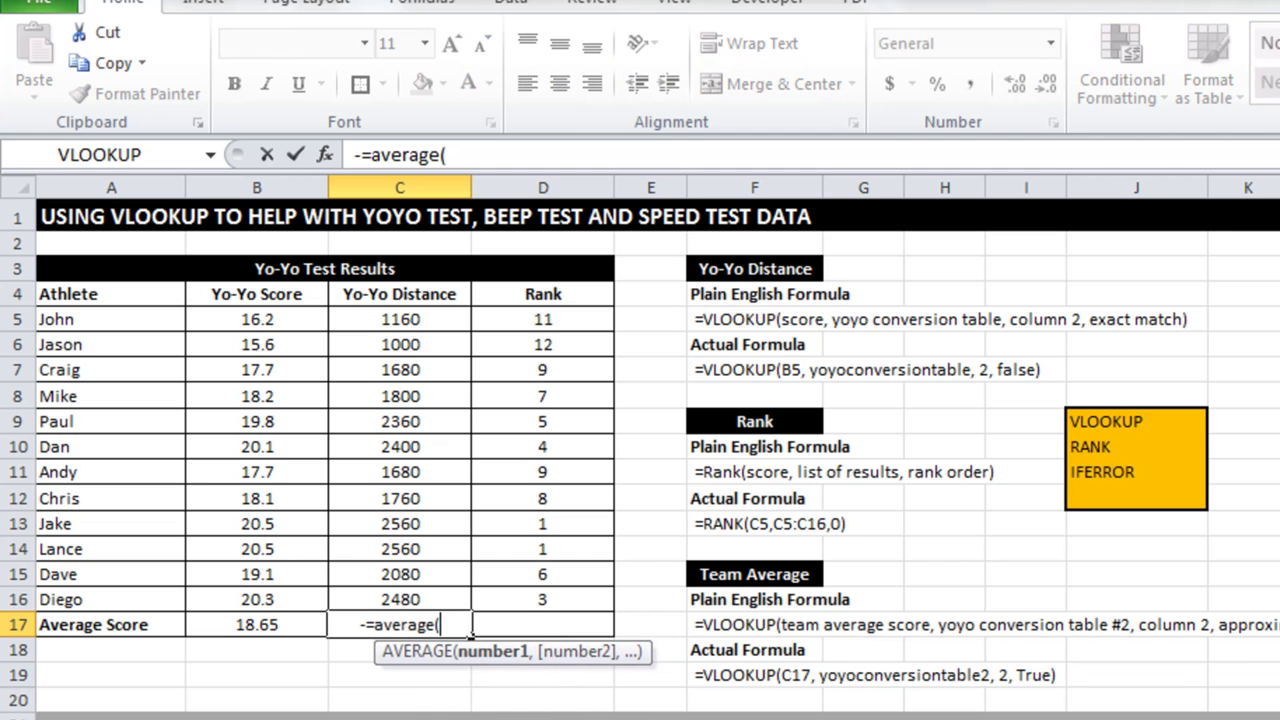
{"action": "left_click_drag", "start_coordinate": [458, 322], "coordinate": [448, 597]}
{"action": "type", "text": ")"}
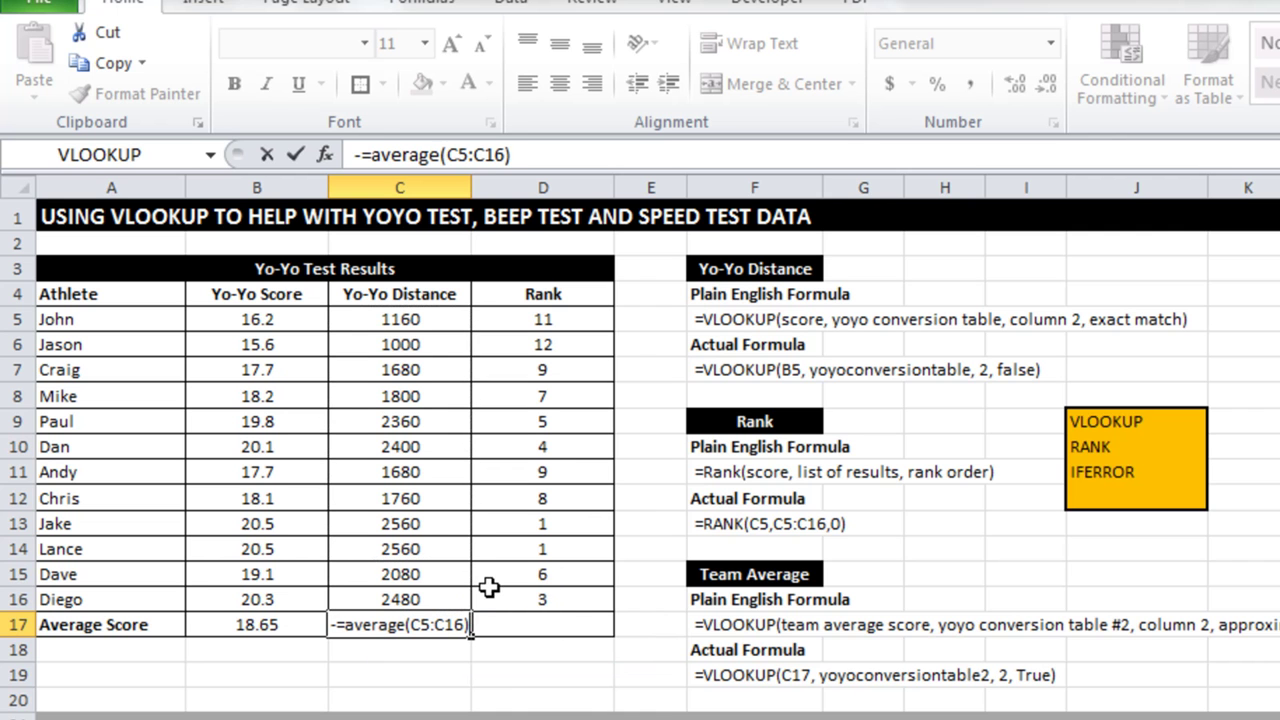
{"action": "key", "text": "Return"}
{"action": "left_click", "coordinate": [1070, 671]}
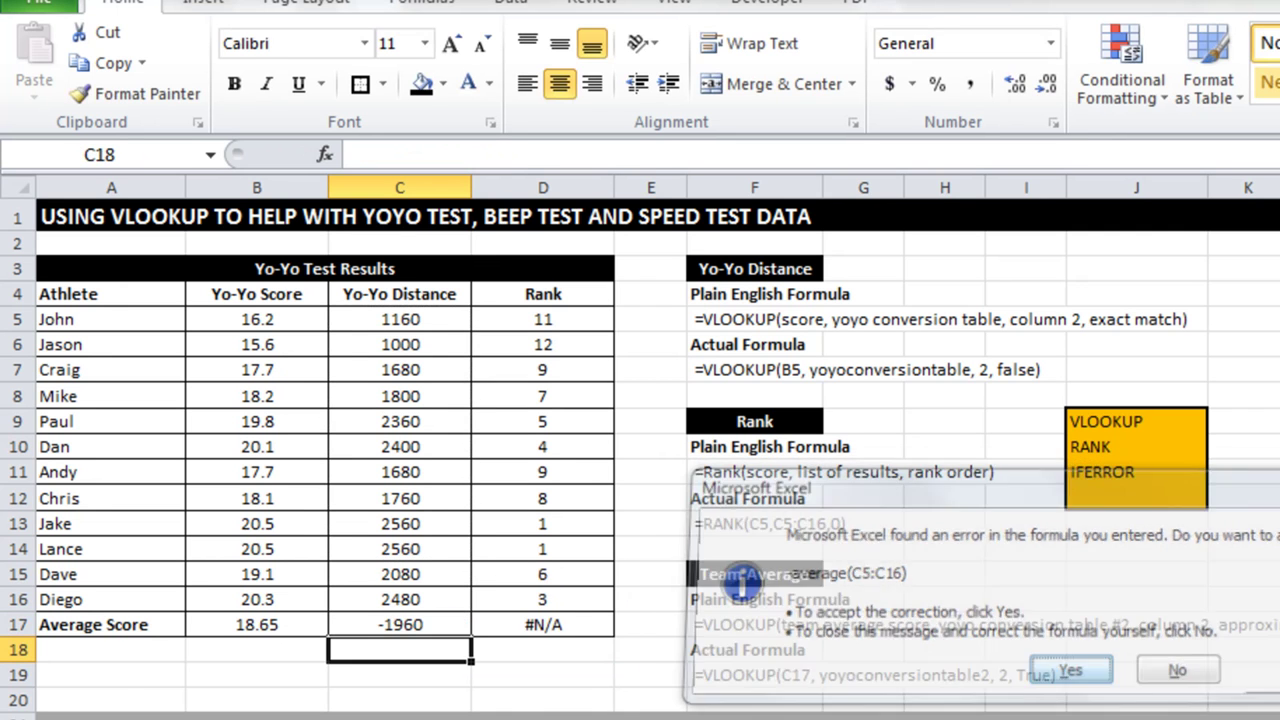
Step: Remove the stray minus sign from the C17 formula to make it =AVERAGE(C5:C16)
{"action": "left_click", "coordinate": [385, 618]}
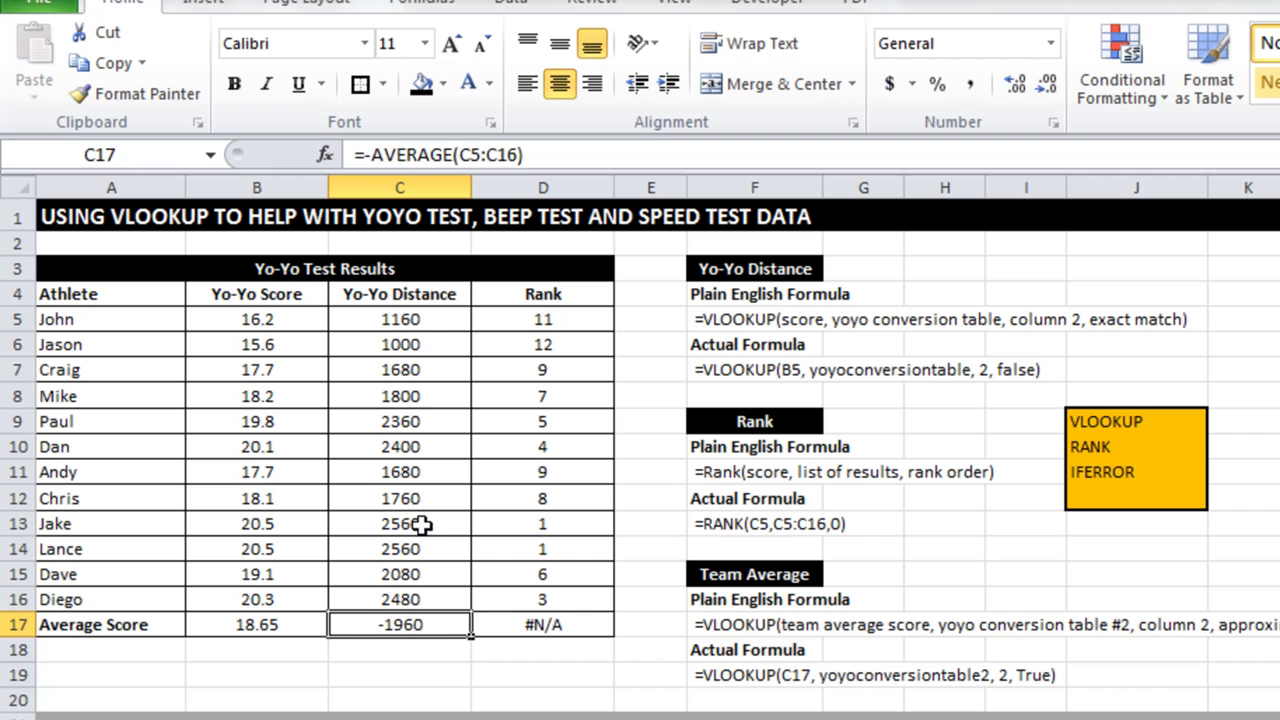
{"action": "left_click", "coordinate": [369, 154]}
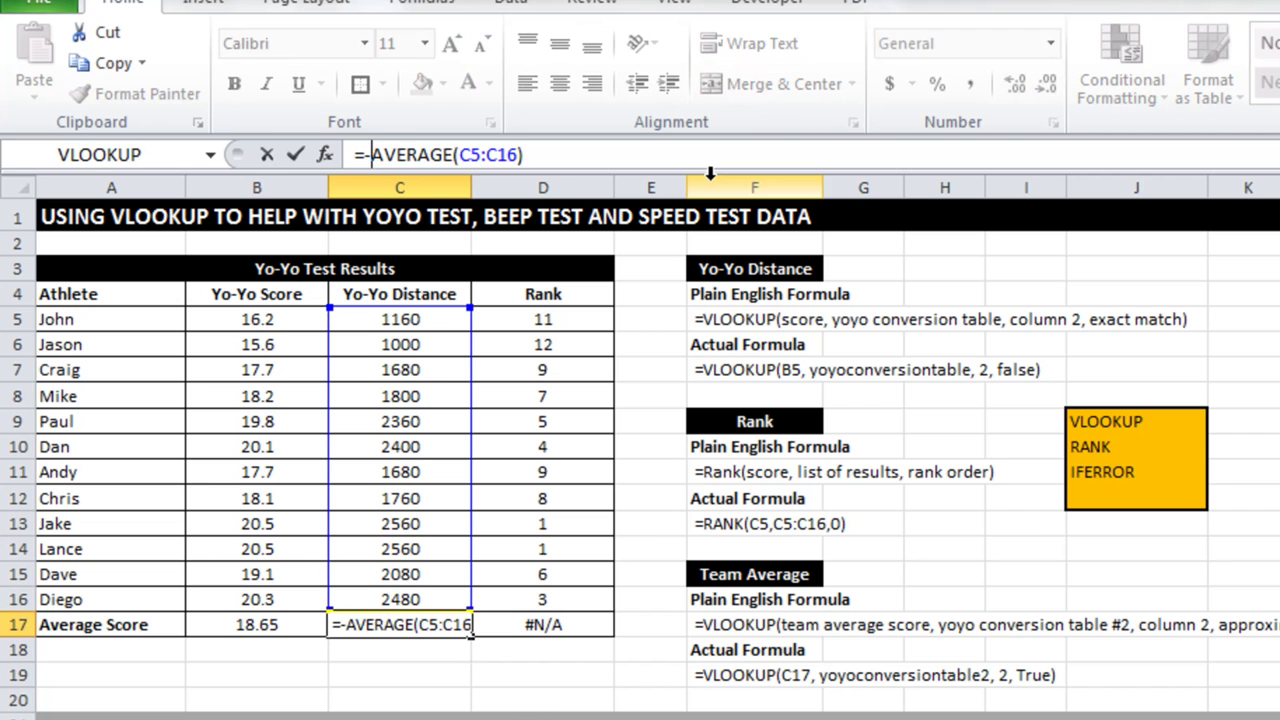
{"action": "key", "text": "BackSpace"}
{"action": "key", "text": "Return"}
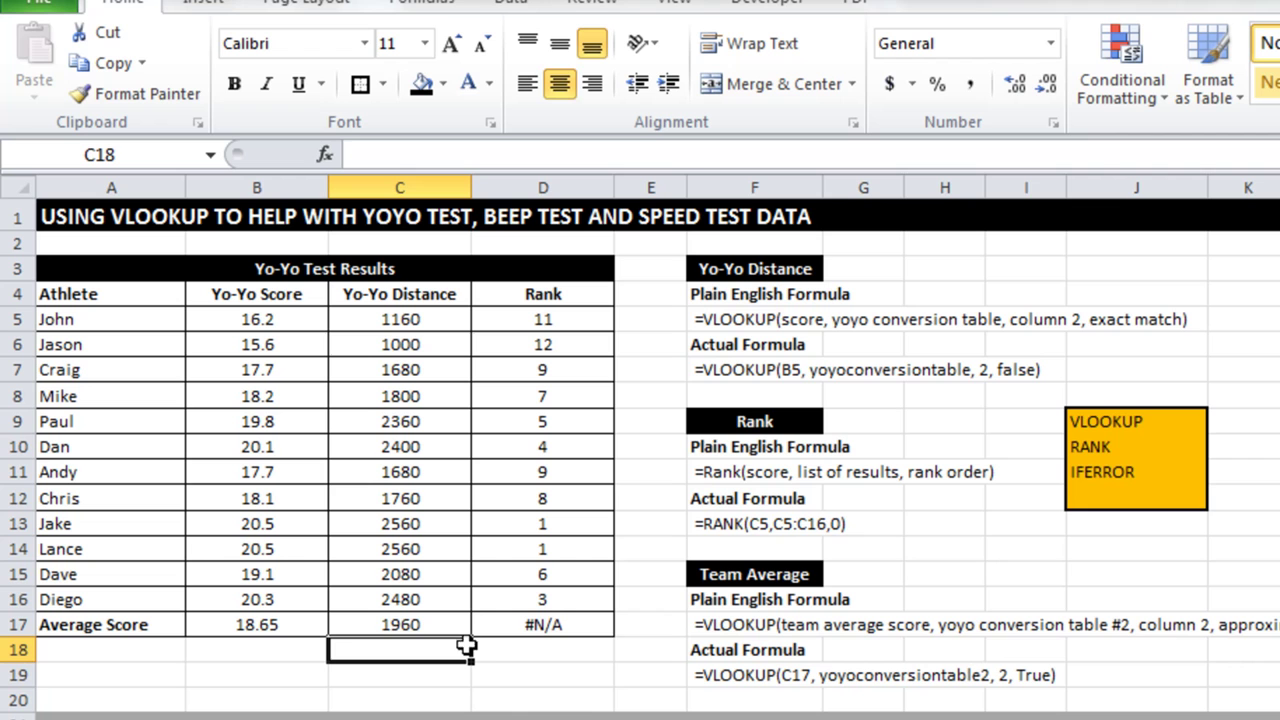
Step: Replace the rank formula in D17 with =VLOOKUP(C17,yoyoconversiontable2,2,TRUE) to convert the average distance back to a level
{"action": "left_click", "coordinate": [563, 624]}
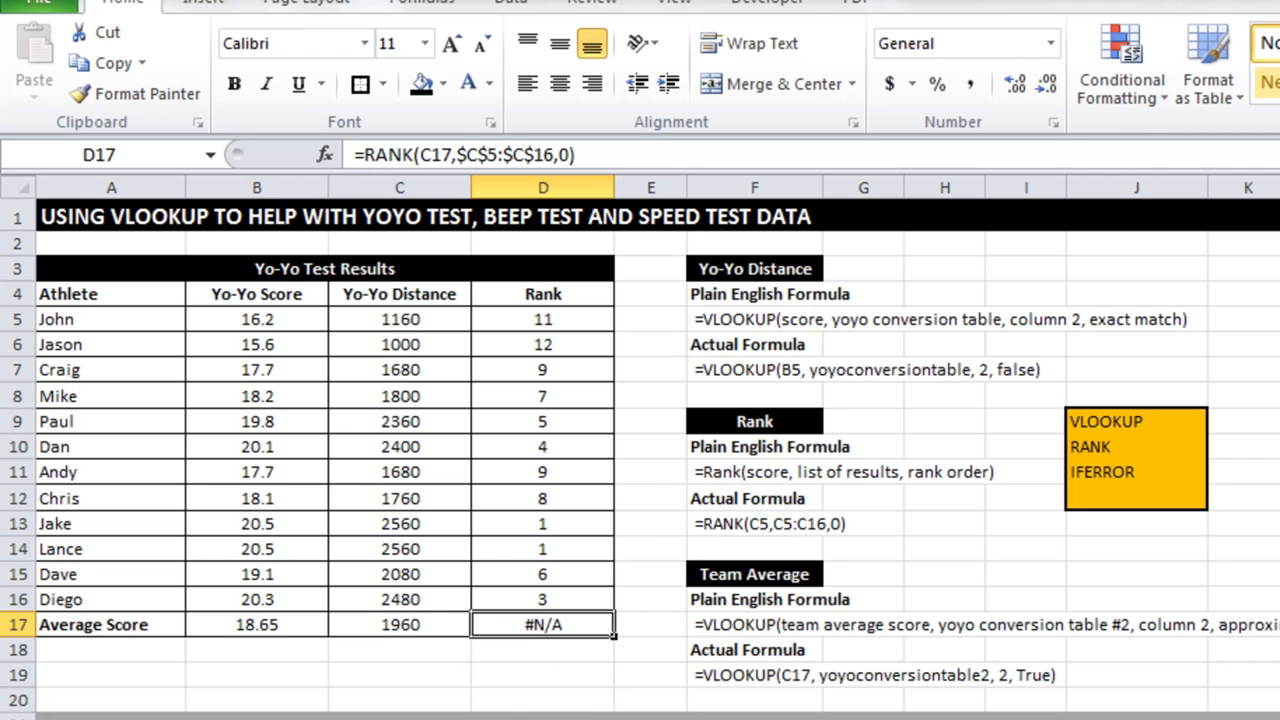
{"action": "key", "text": "Delete"}
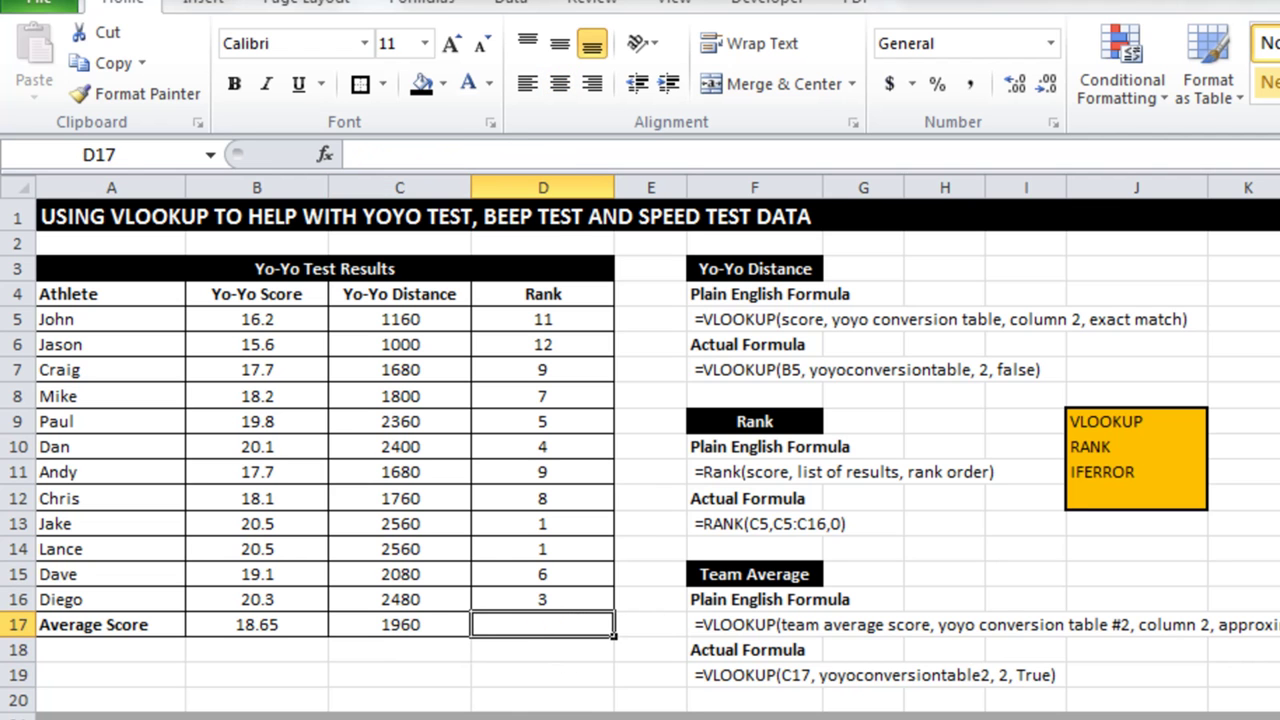
{"action": "type", "text": "=vl"}
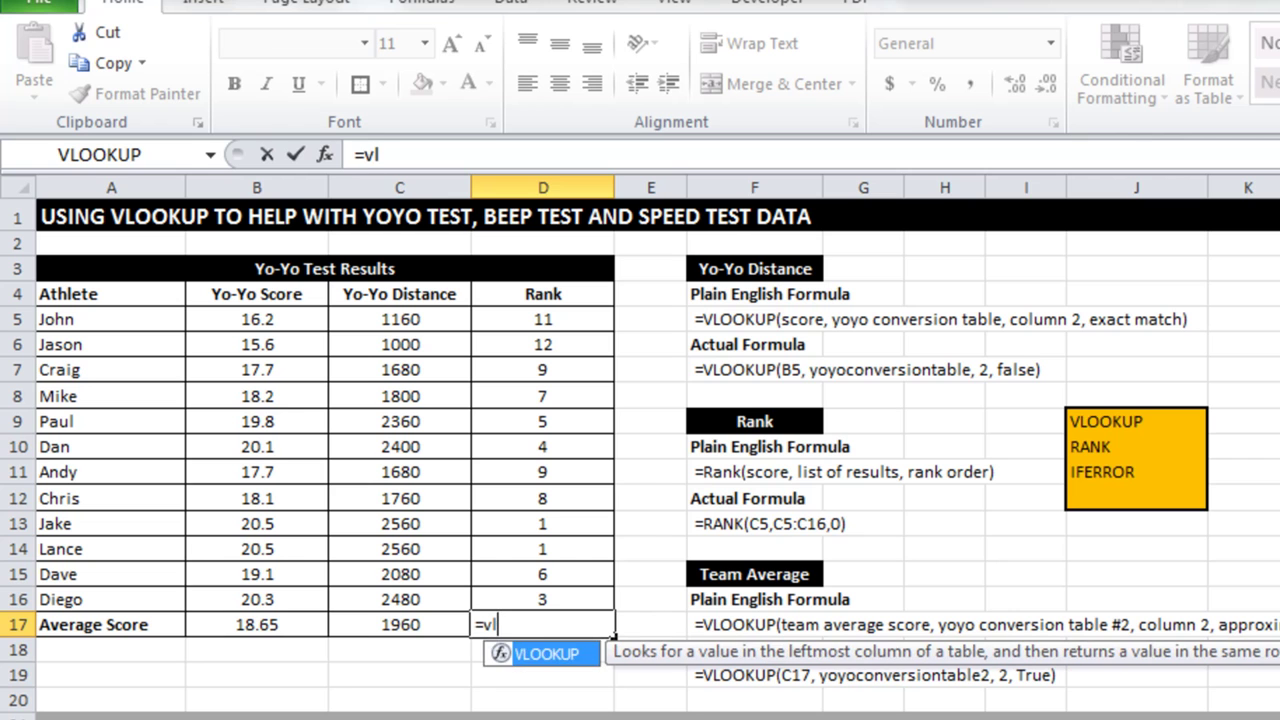
{"action": "type", "text": "ookup"}
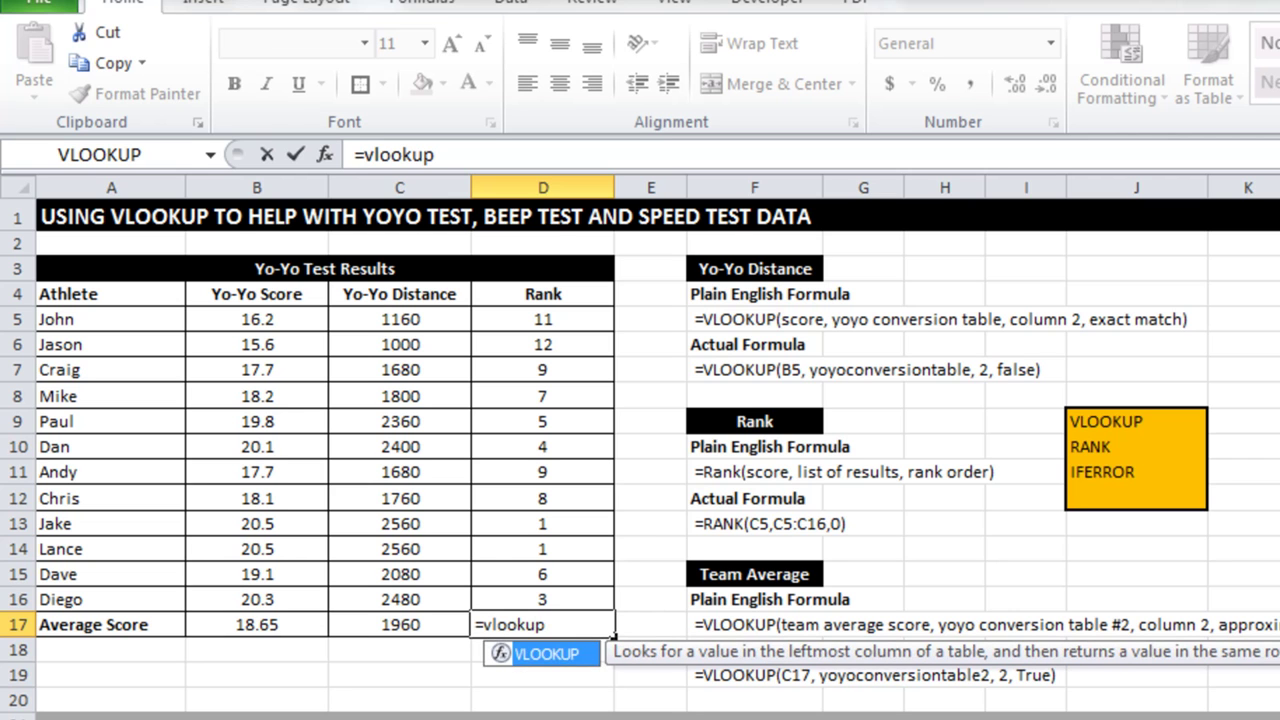
{"action": "type", "text": "("}
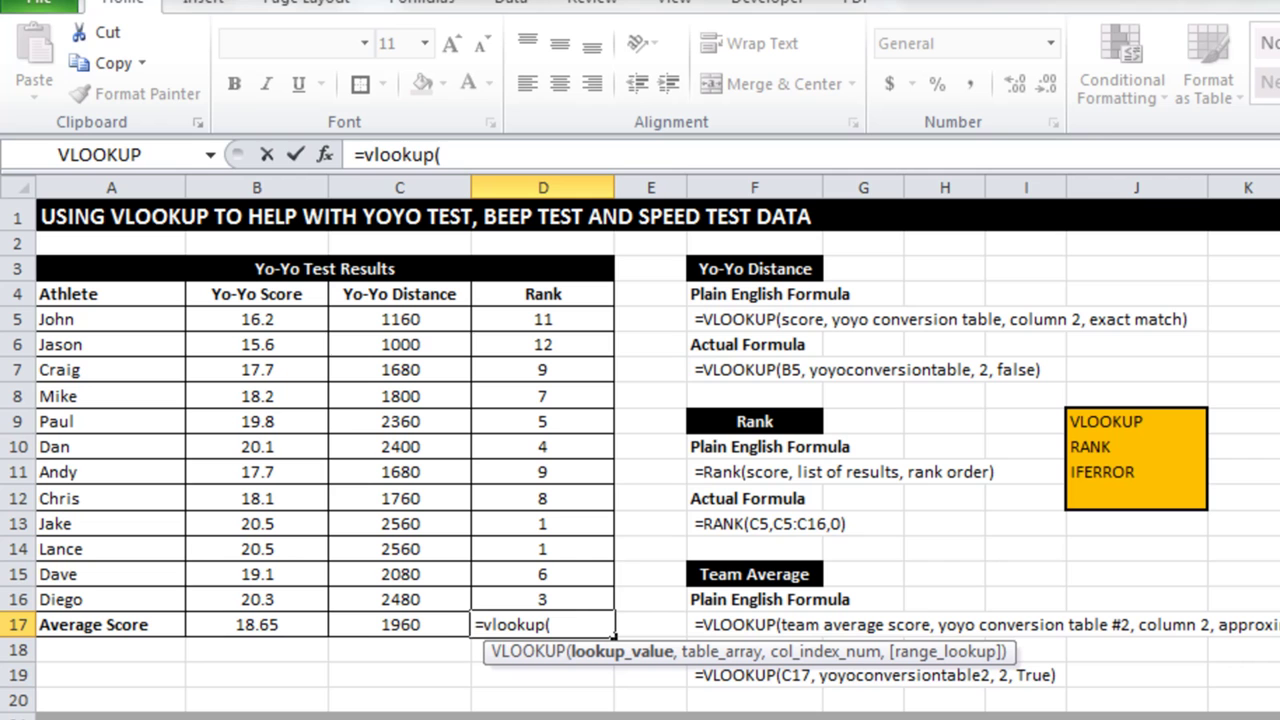
{"action": "left_click", "coordinate": [420, 626]}
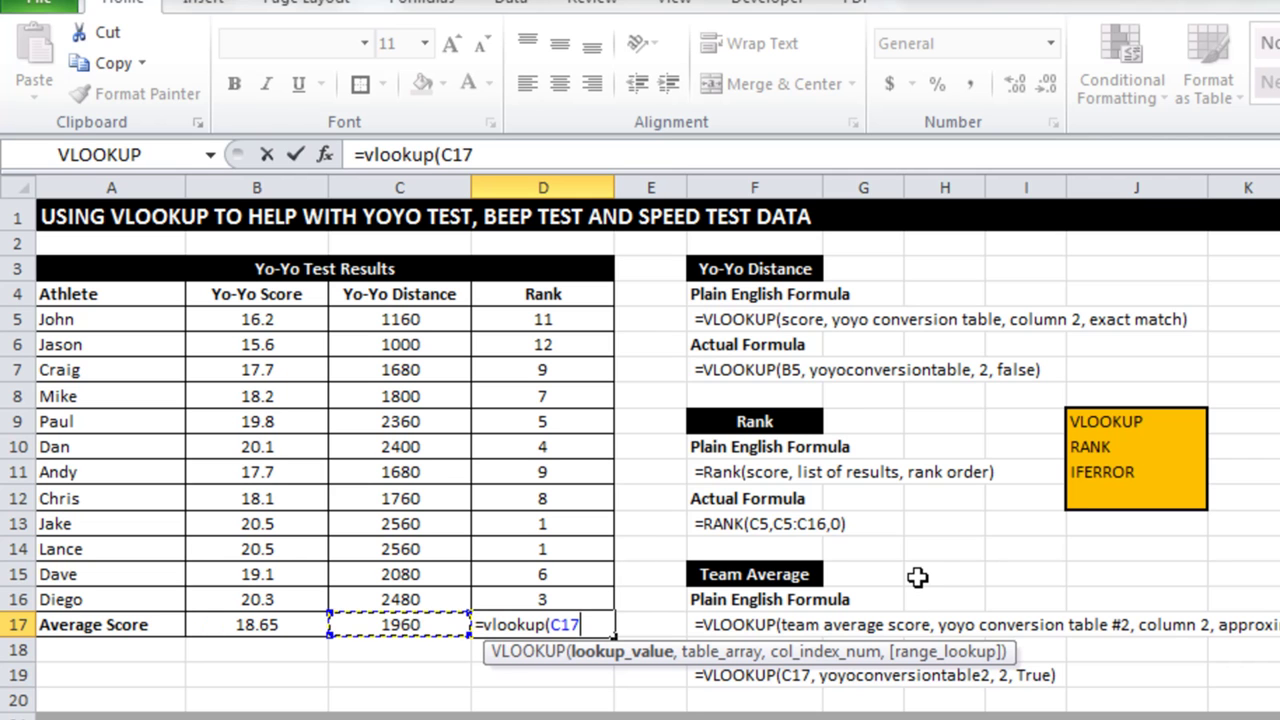
{"action": "type", "text": ","}
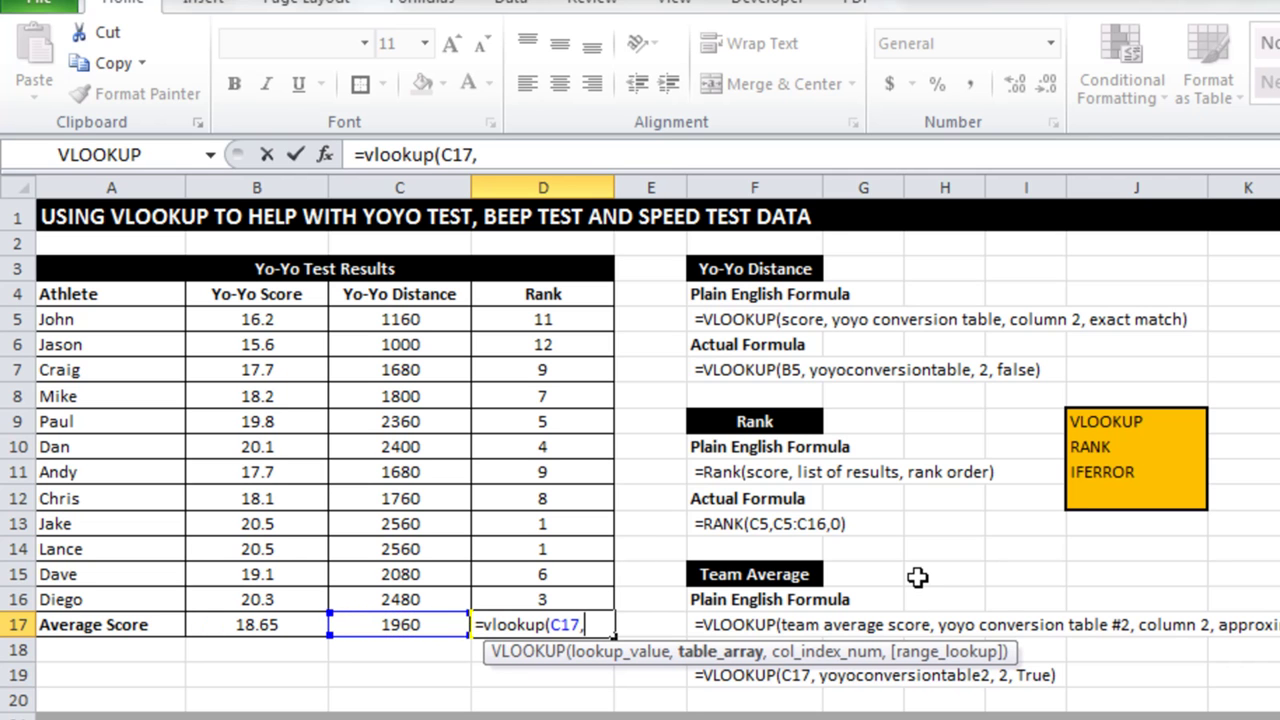
{"action": "type", "text": "yoy"}
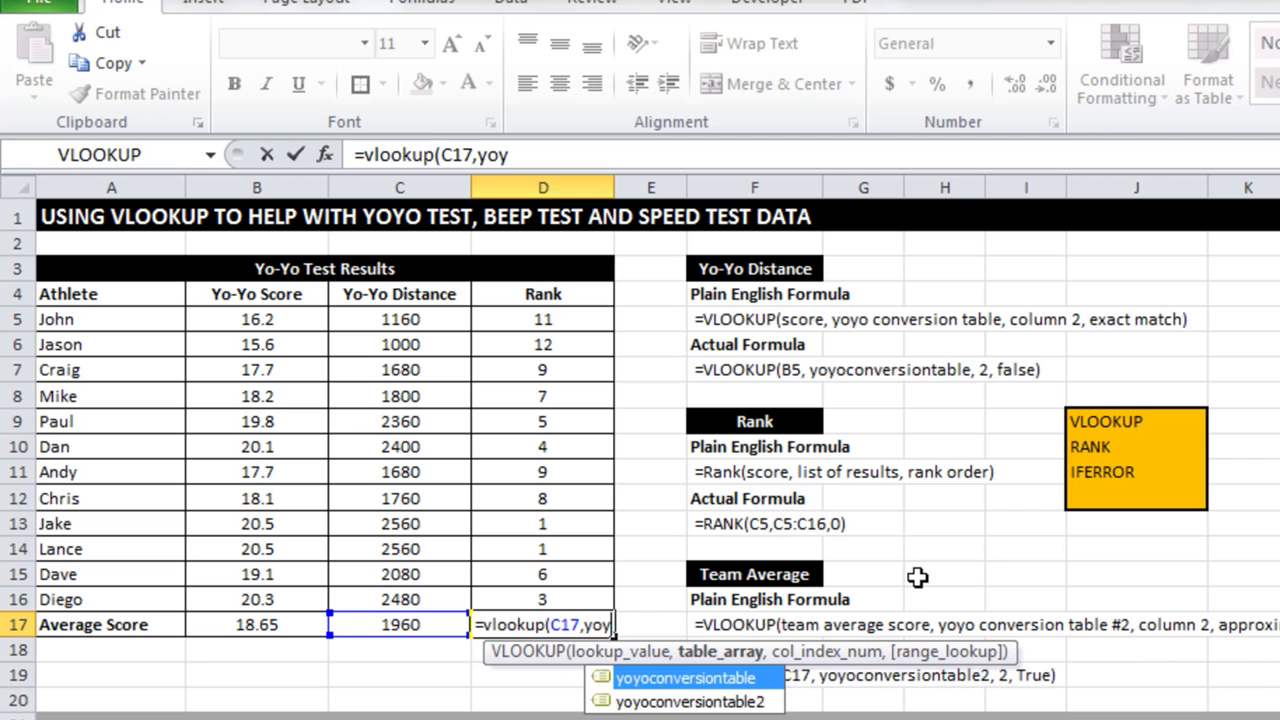
{"action": "double_click", "coordinate": [672, 680]}
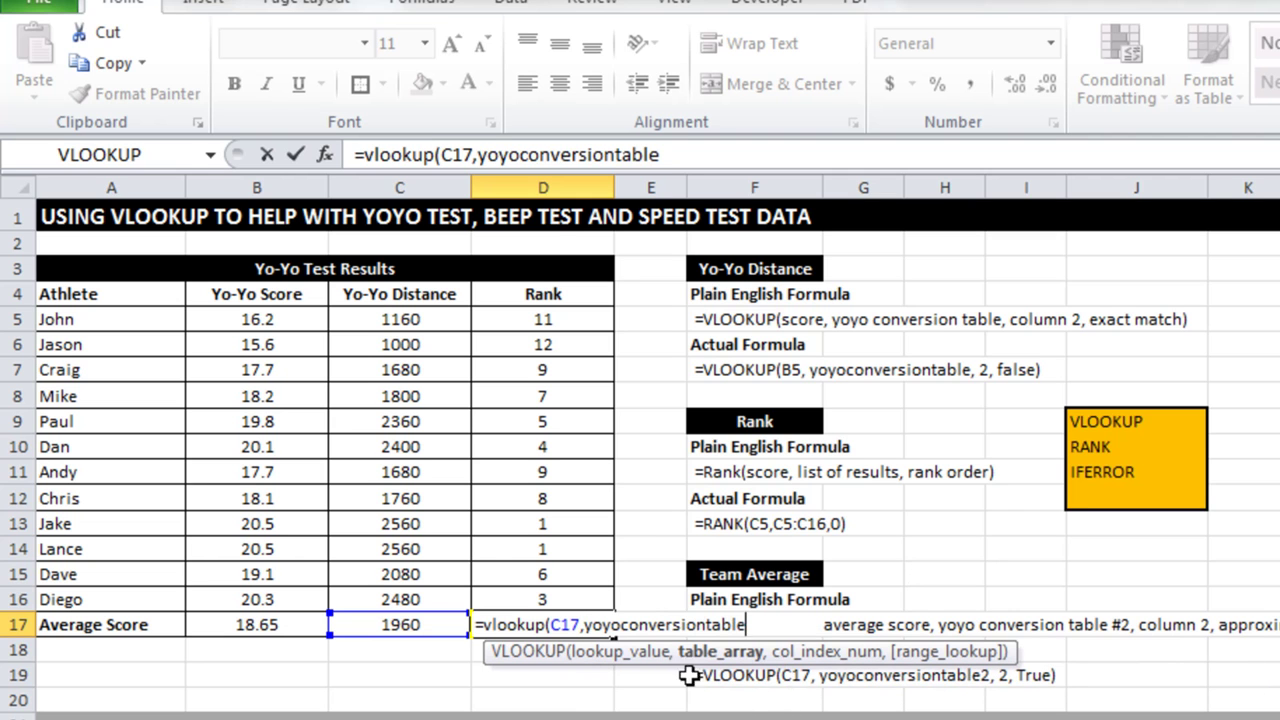
{"action": "type", "text": "2"}
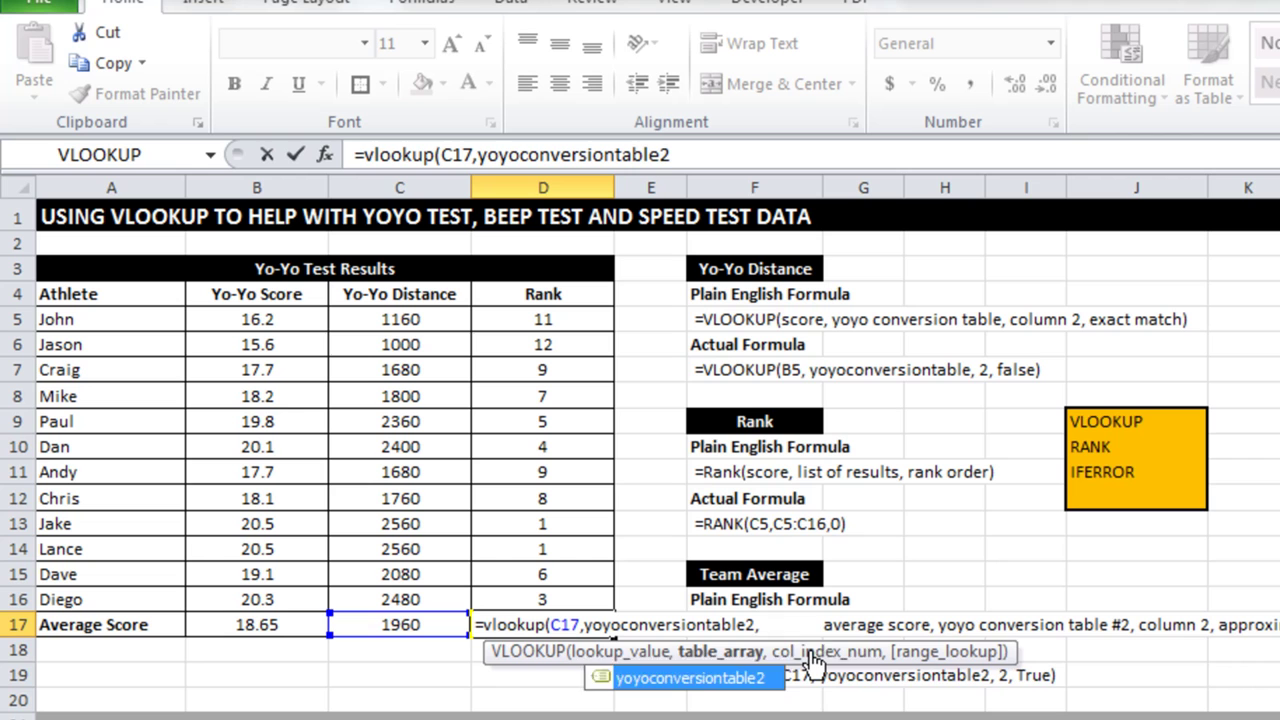
{"action": "type", "text": ",2,"}
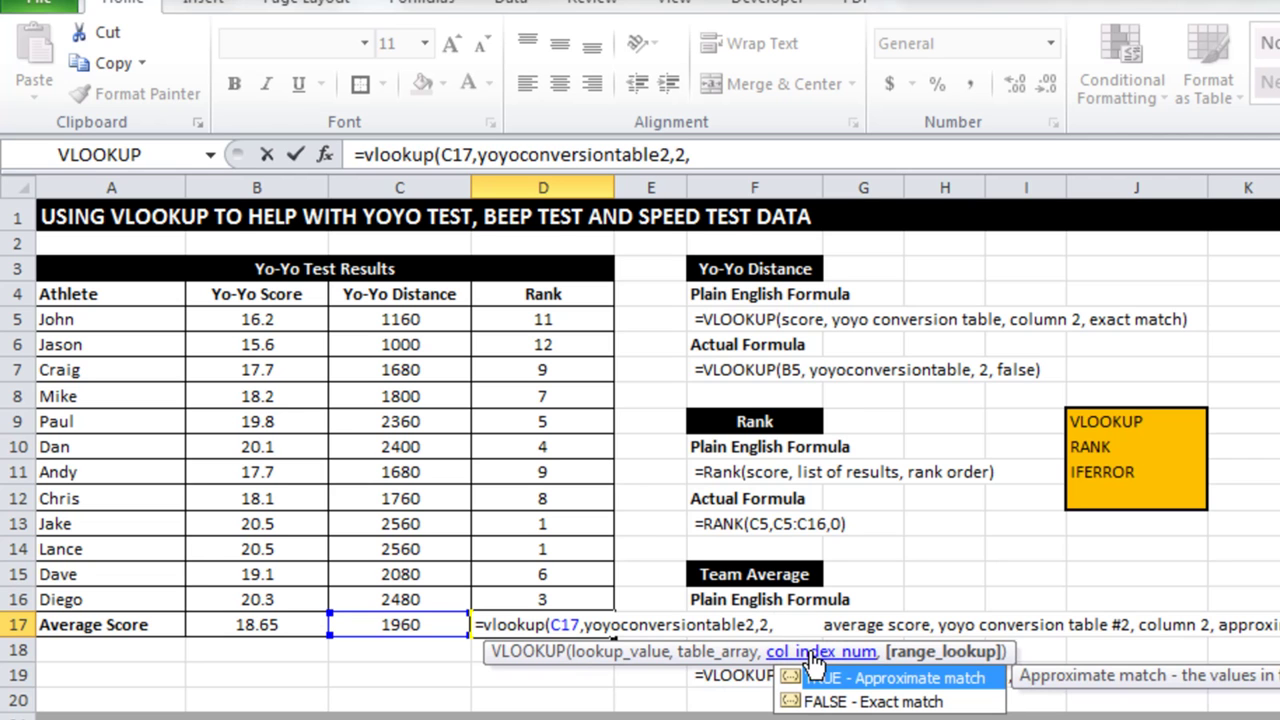
{"action": "type", "text": "true)"}
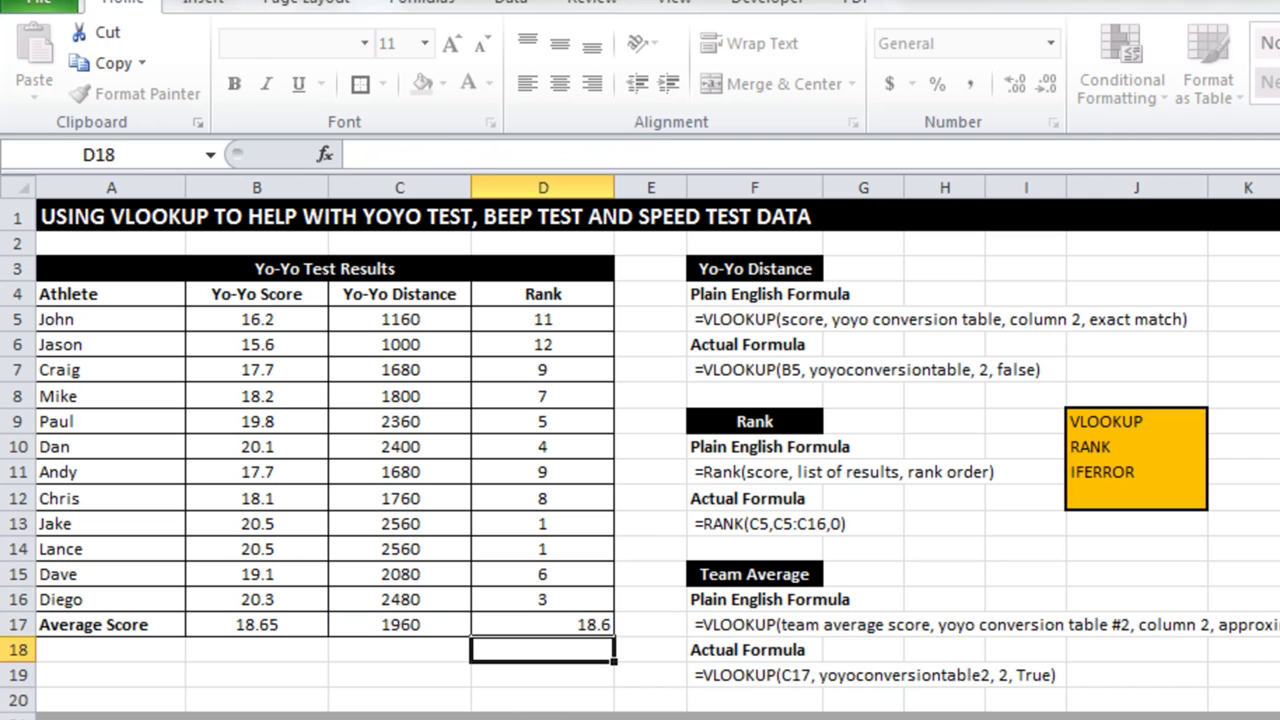
{"action": "key", "text": "Return"}
Step: Centre the converted team level in D17 and compare it with the average score in B17
{"action": "left_click", "coordinate": [543, 624]}
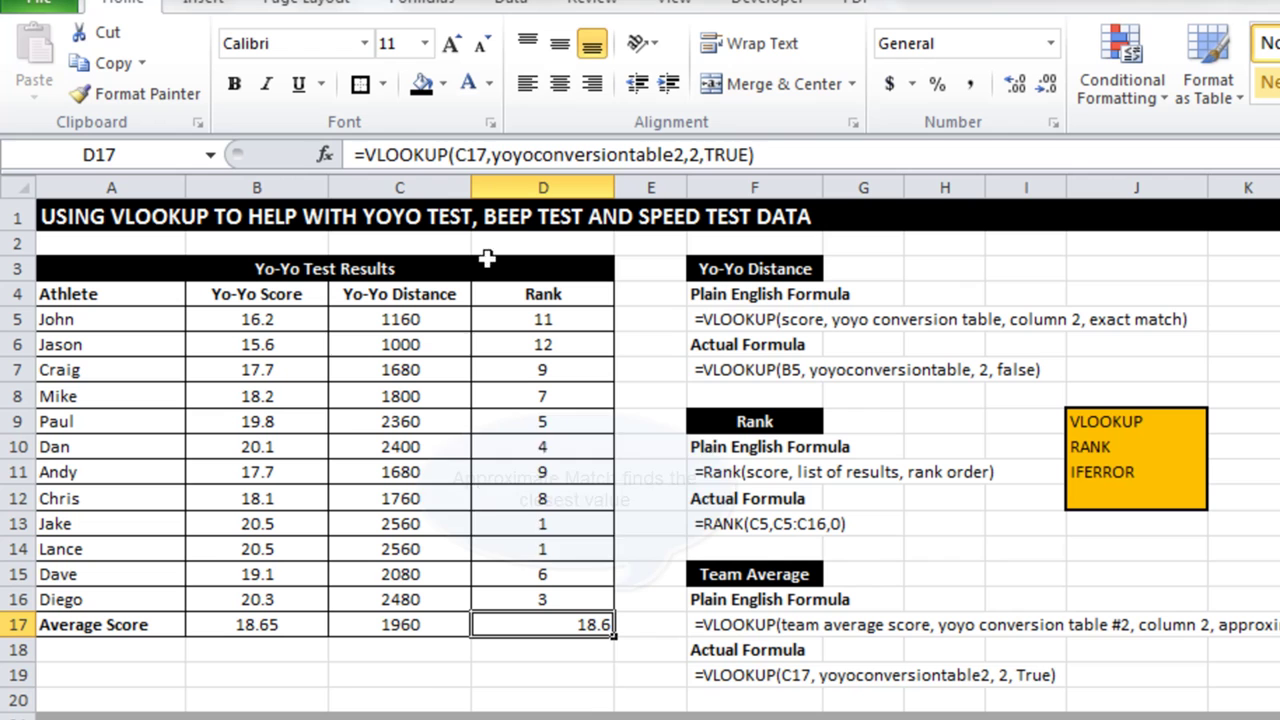
{"action": "left_click", "coordinate": [559, 83]}
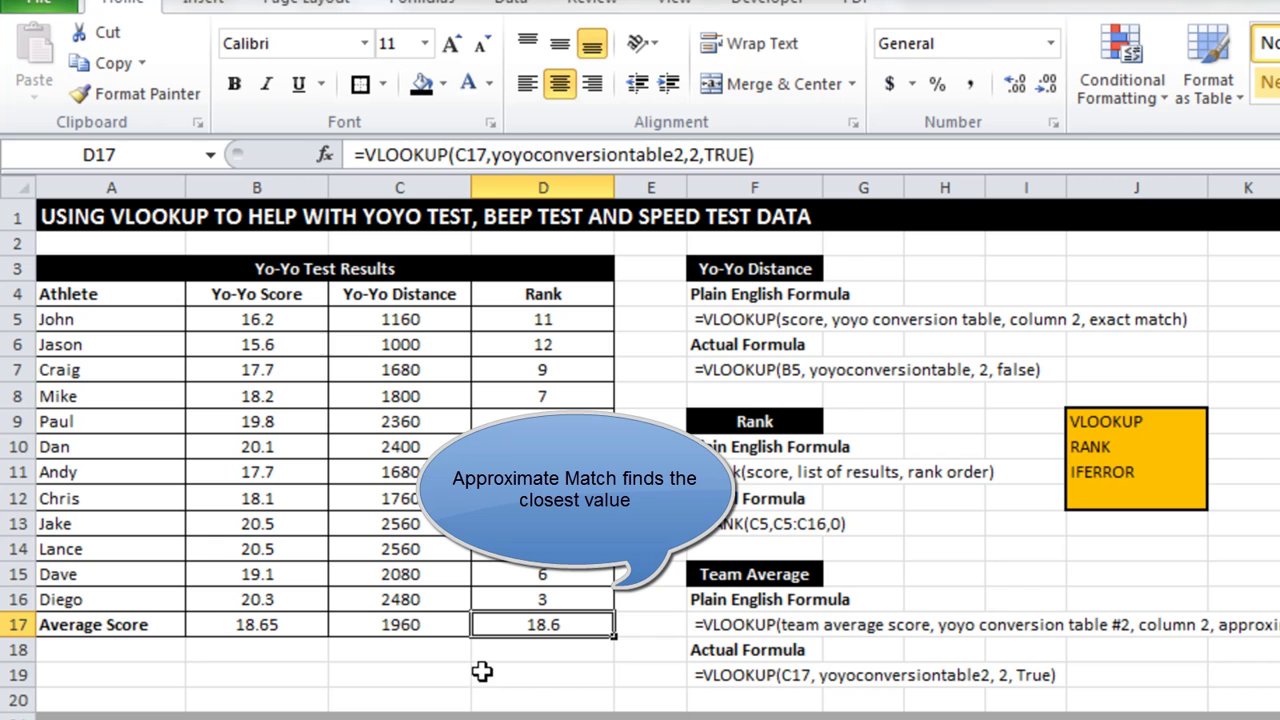
{"action": "left_click", "coordinate": [533, 672]}
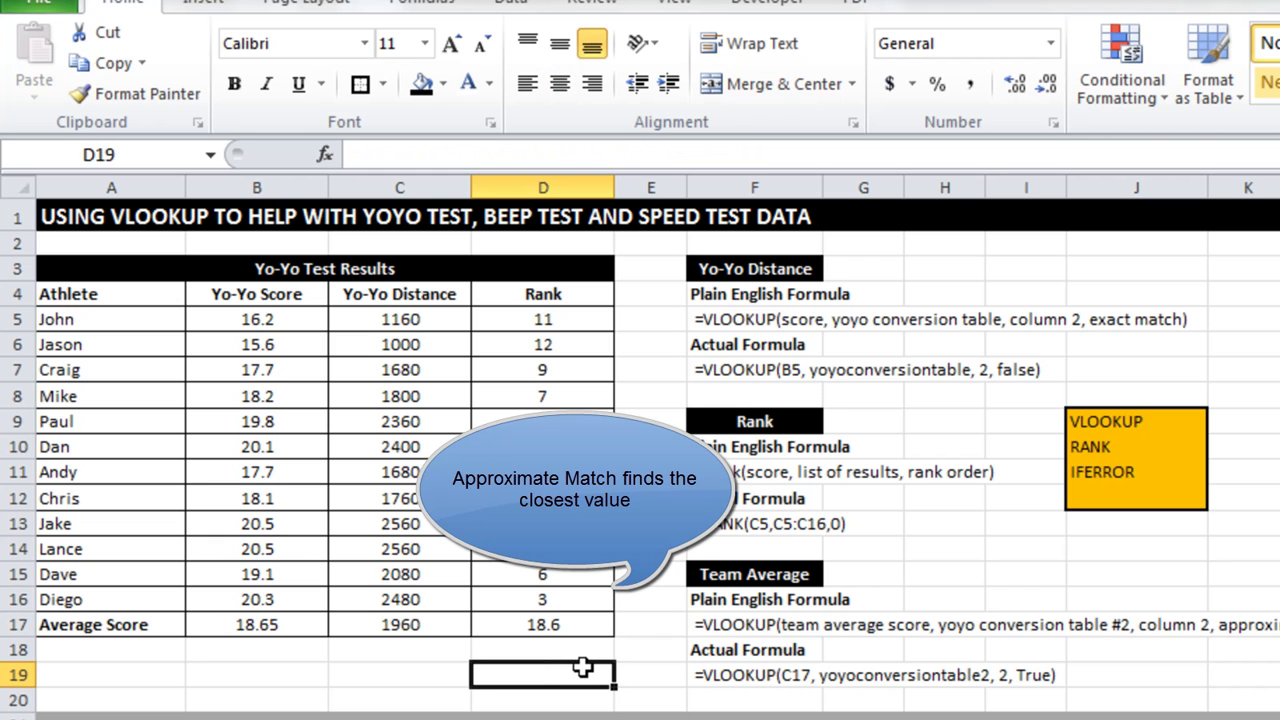
{"action": "left_click", "coordinate": [252, 624]}
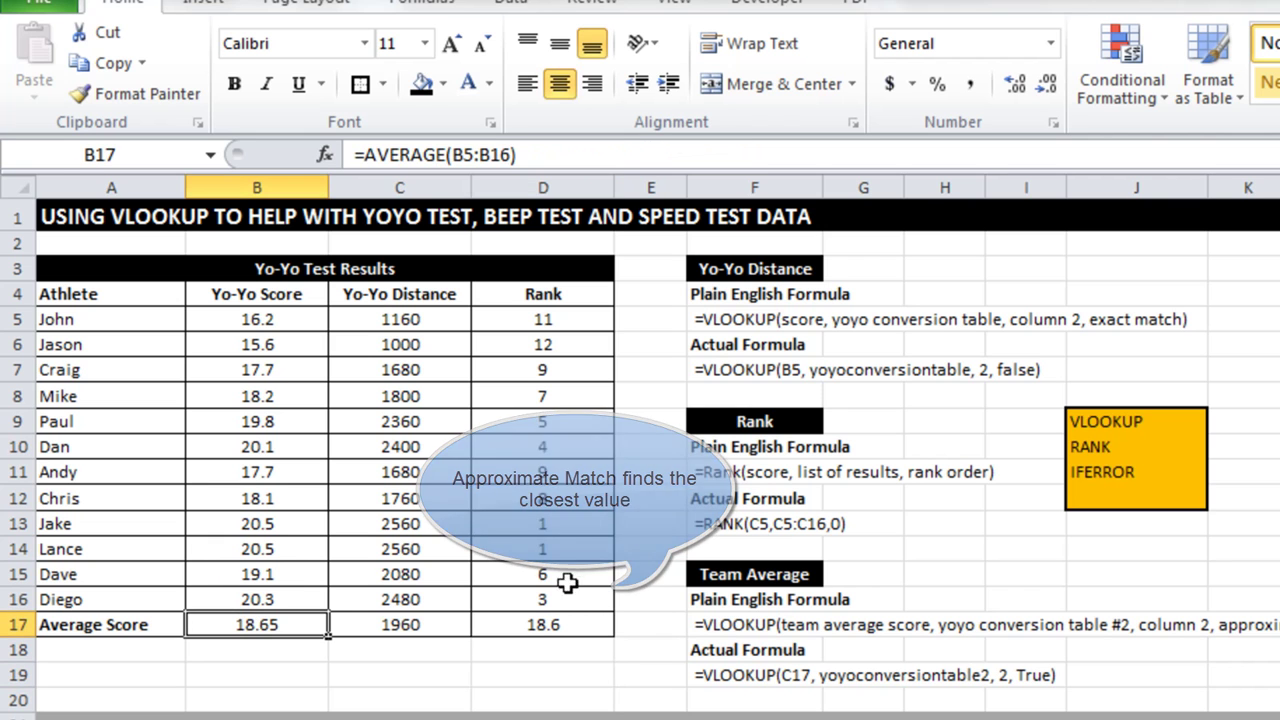
{"action": "left_click", "coordinate": [587, 622]}
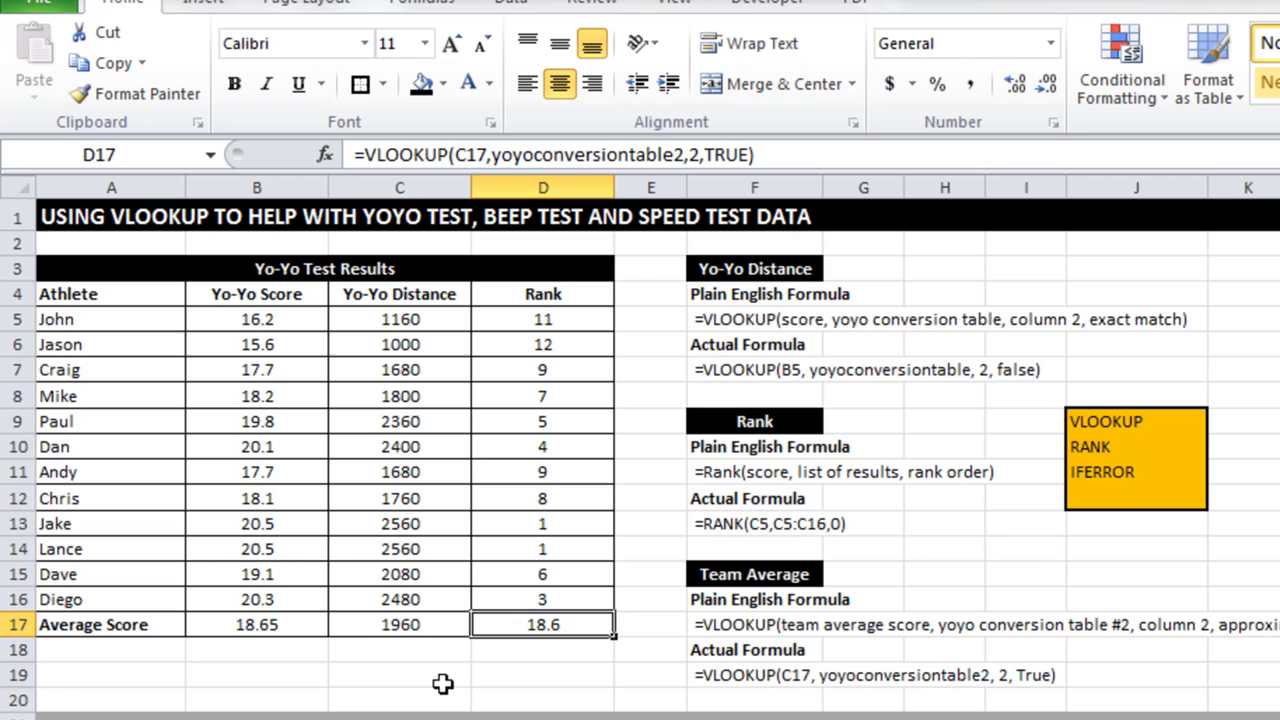
Step: Examine the Distance and Level columns G:H of the YoYo Test Conversion Table and return to the results sheet's Beep Test Conversion section
{"action": "left_click", "coordinate": [443, 715]}
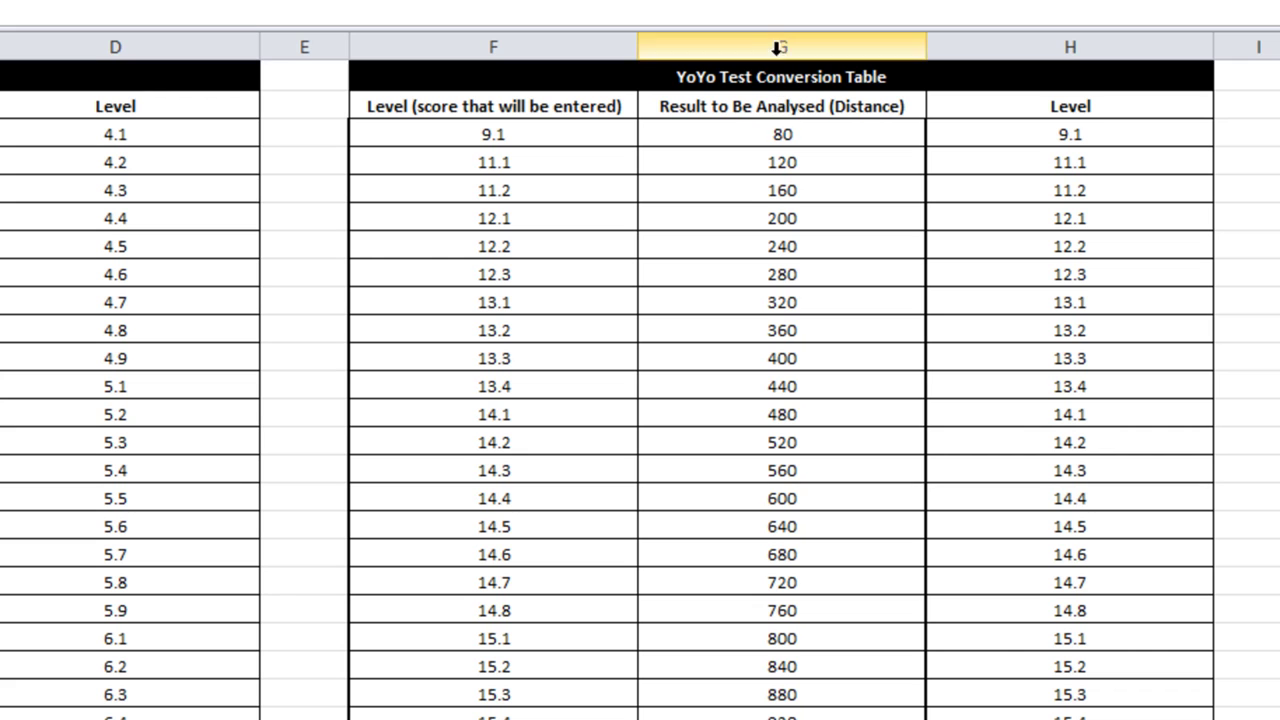
{"action": "left_click_drag", "start_coordinate": [777, 47], "coordinate": [1006, 44]}
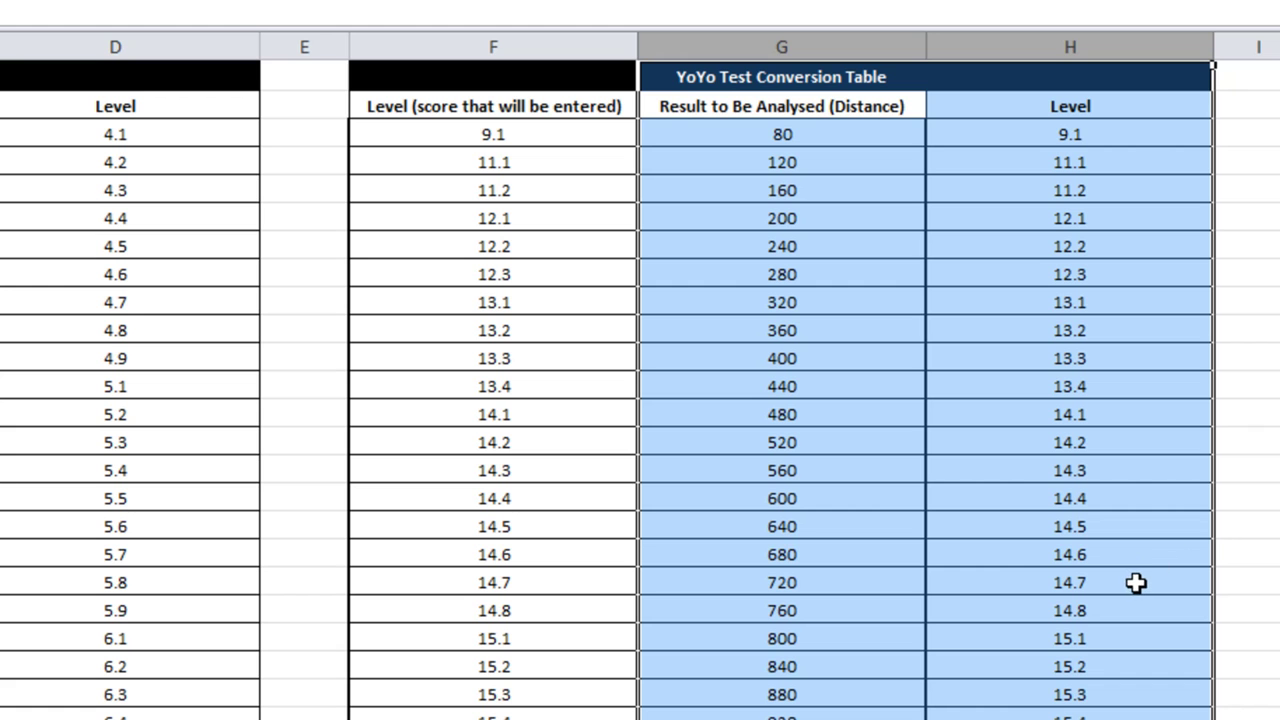
{"action": "left_click", "coordinate": [756, 621]}
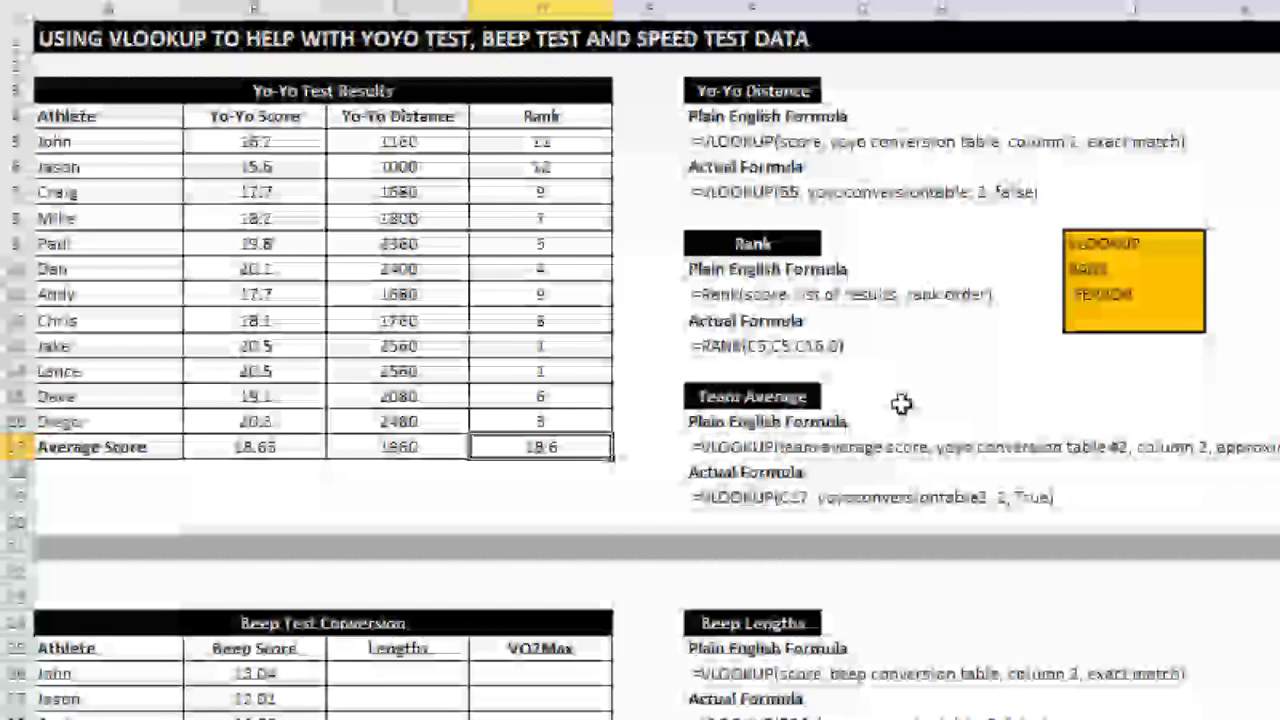
{"action": "scroll", "coordinate": [903, 400], "scroll_direction": "down", "scroll_amount": 5}
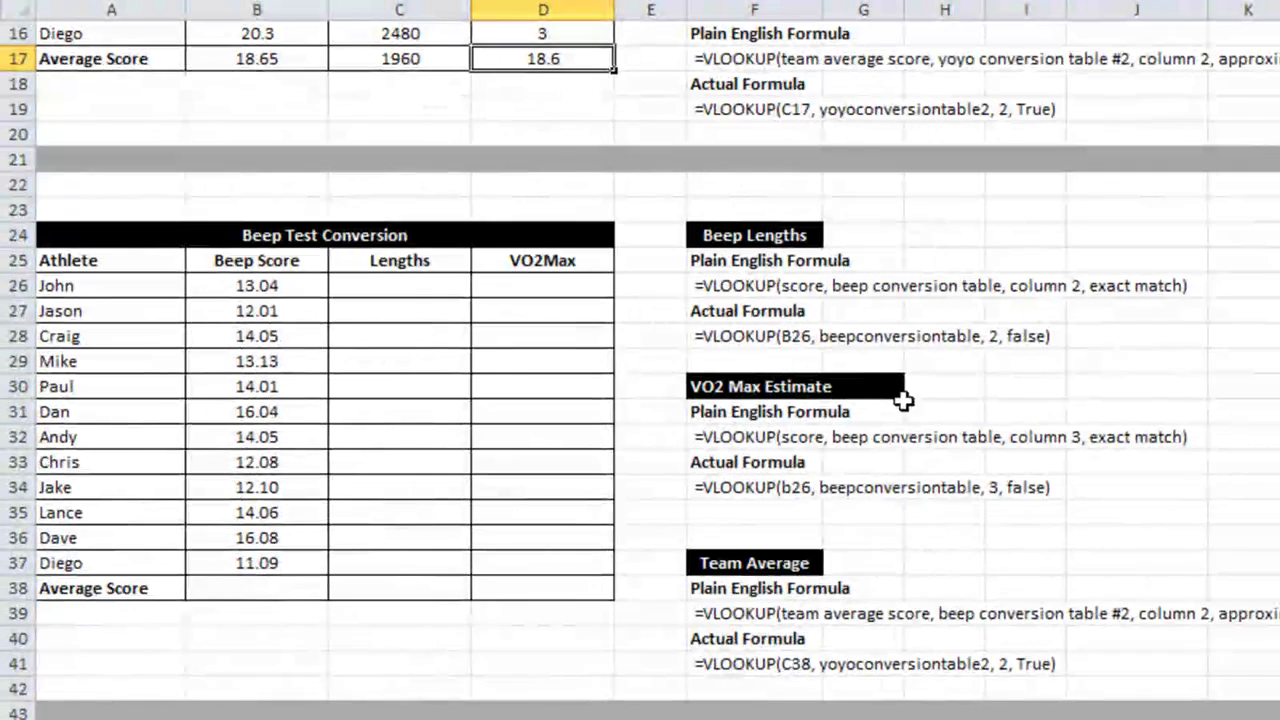
Step: Begin a VLOOKUP in C26 with beep score B26 as the lookup value and the named range beeptestconversion as the table
{"action": "left_click", "coordinate": [394, 287]}
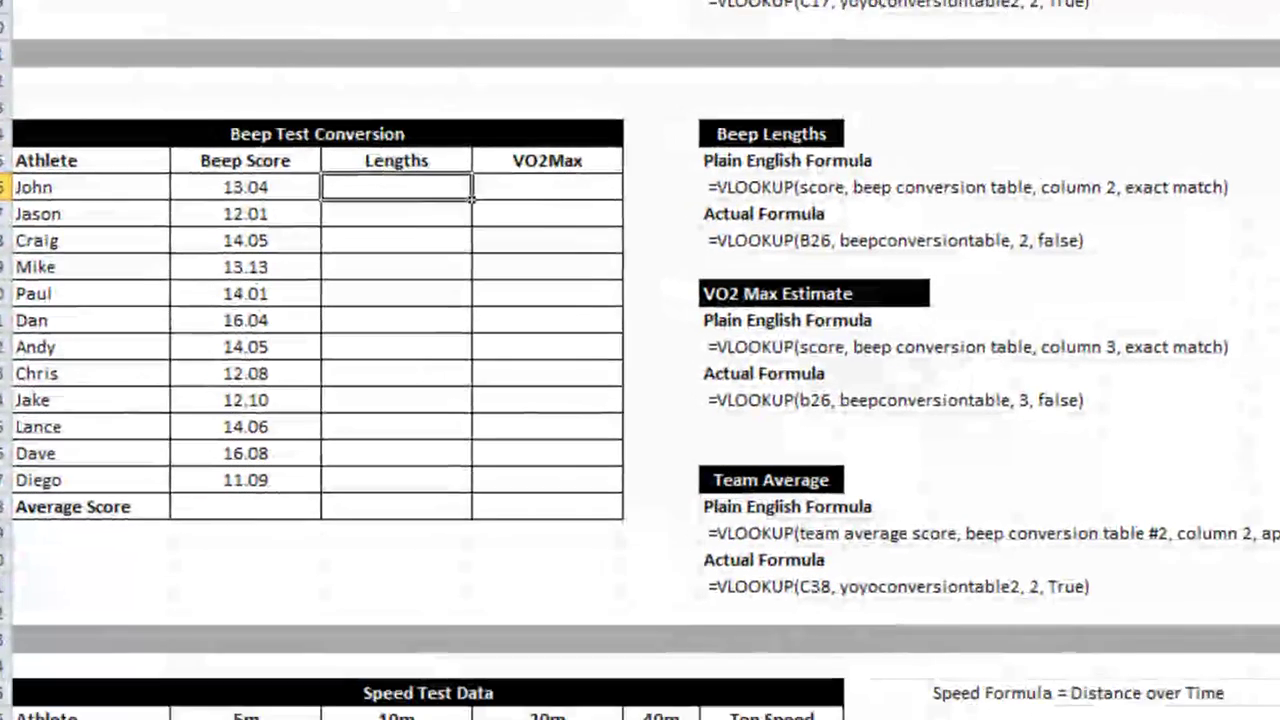
{"action": "type", "text": "="}
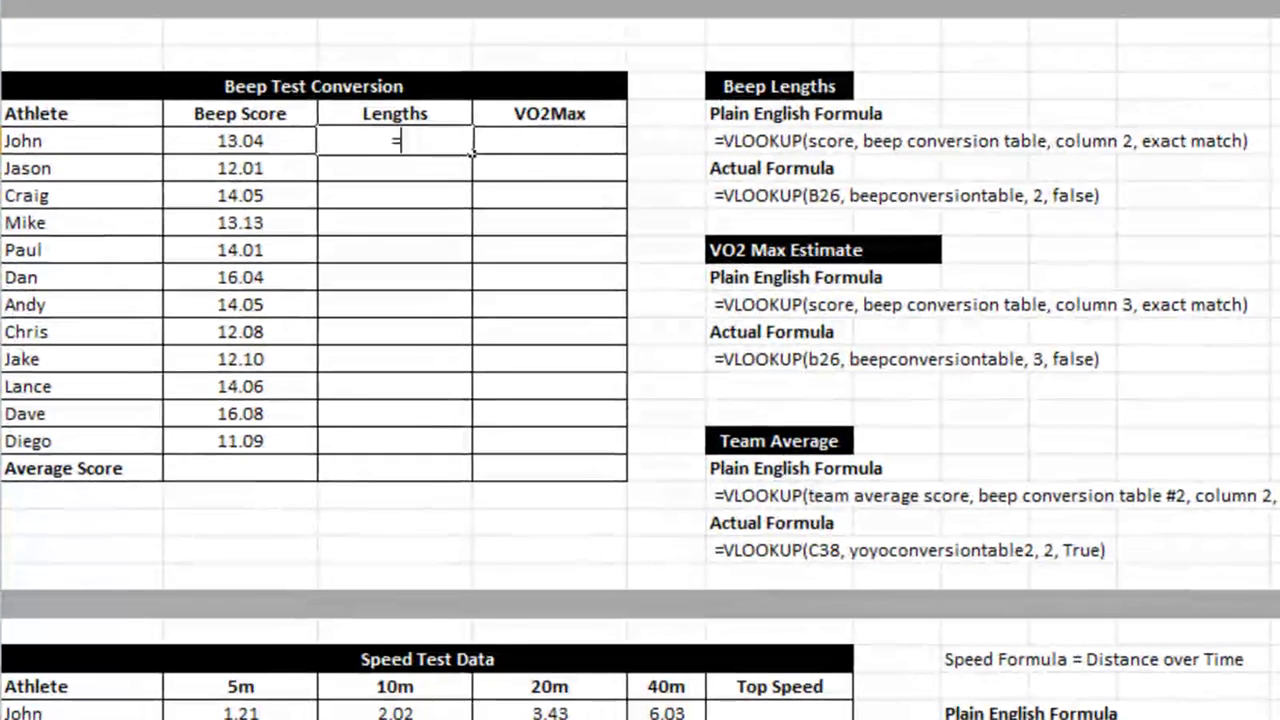
{"action": "type", "text": "vlookup("}
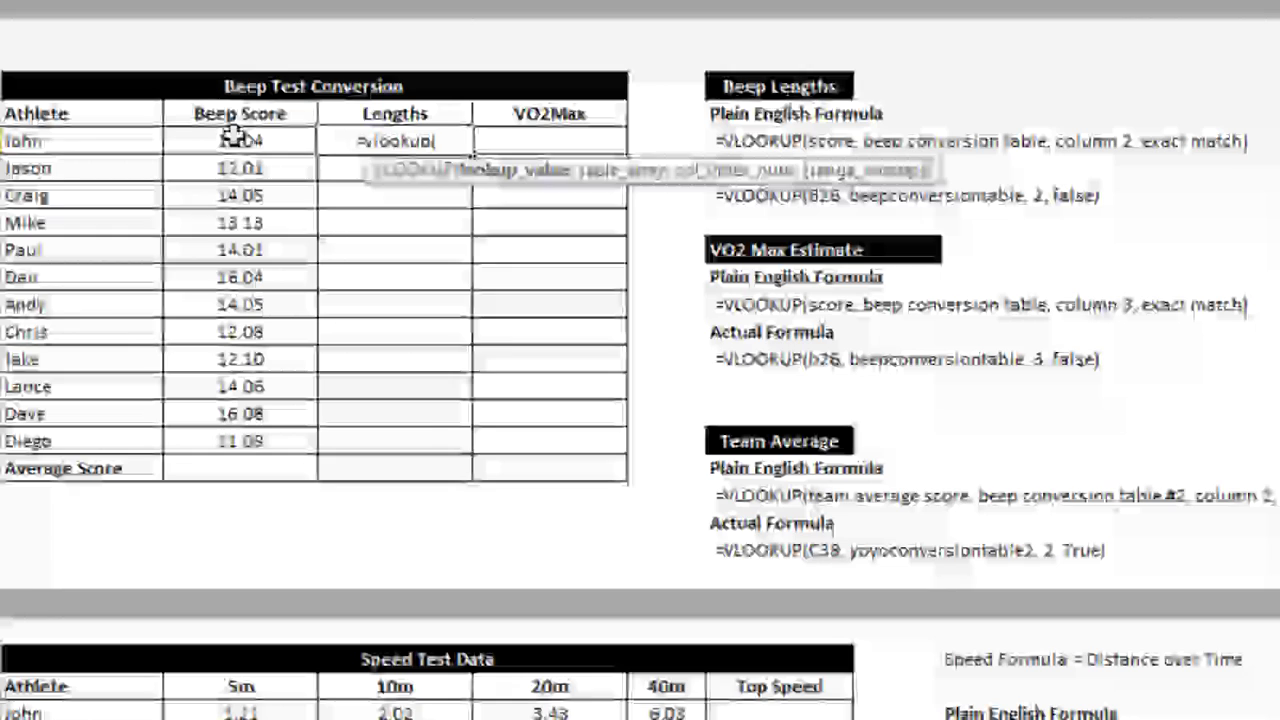
{"action": "left_click", "coordinate": [218, 137]}
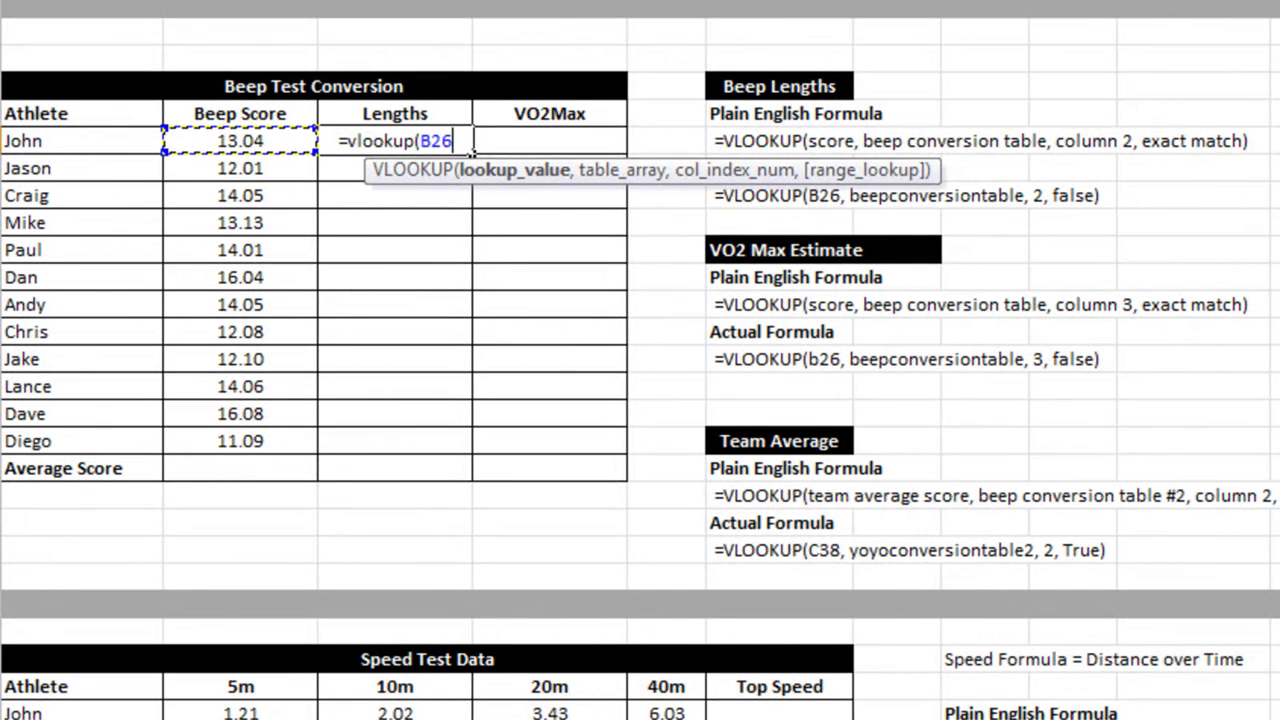
{"action": "left_click", "coordinate": [472, 151]}
{"action": "type", "text": ","}
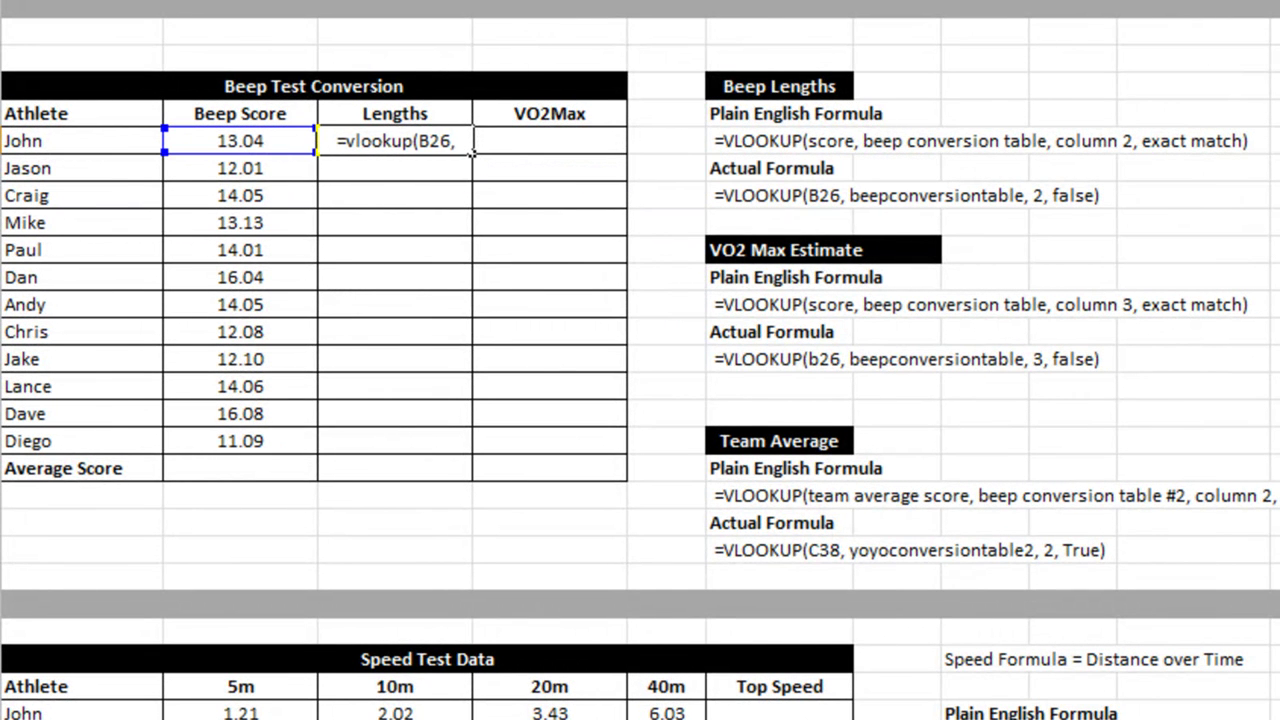
{"action": "type", "text": "beep"}
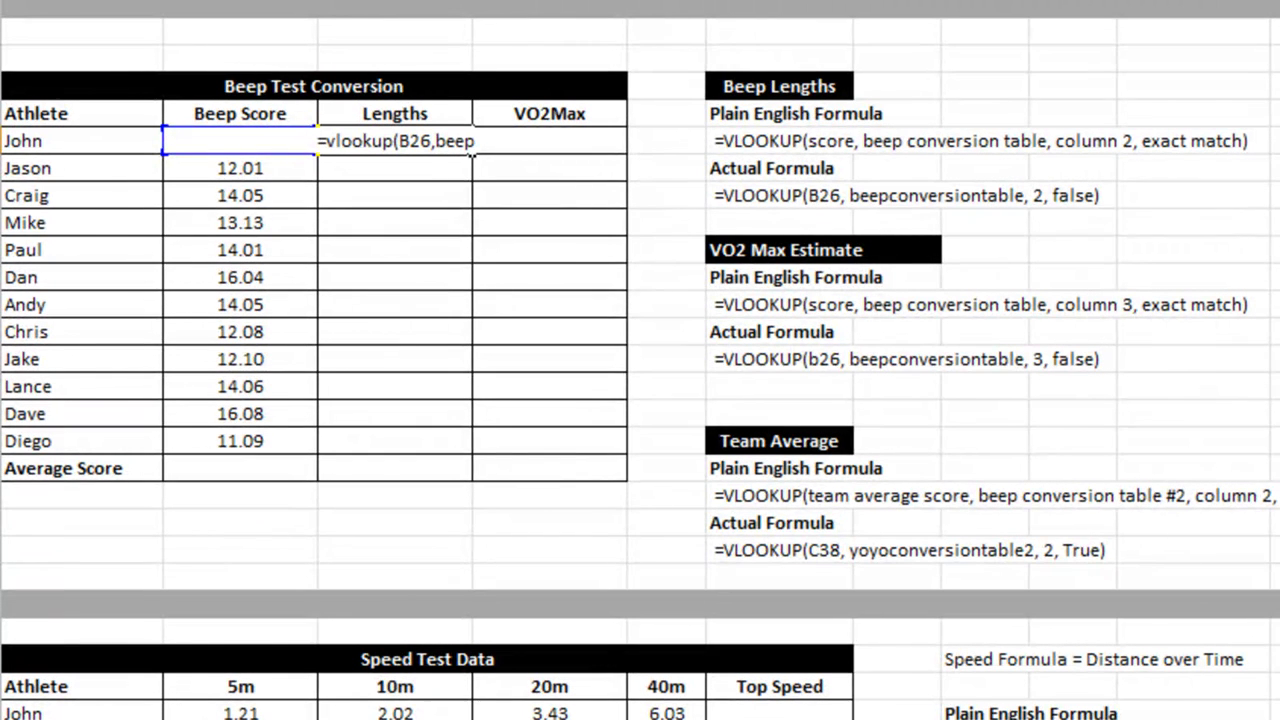
{"action": "key", "text": "Tab"}
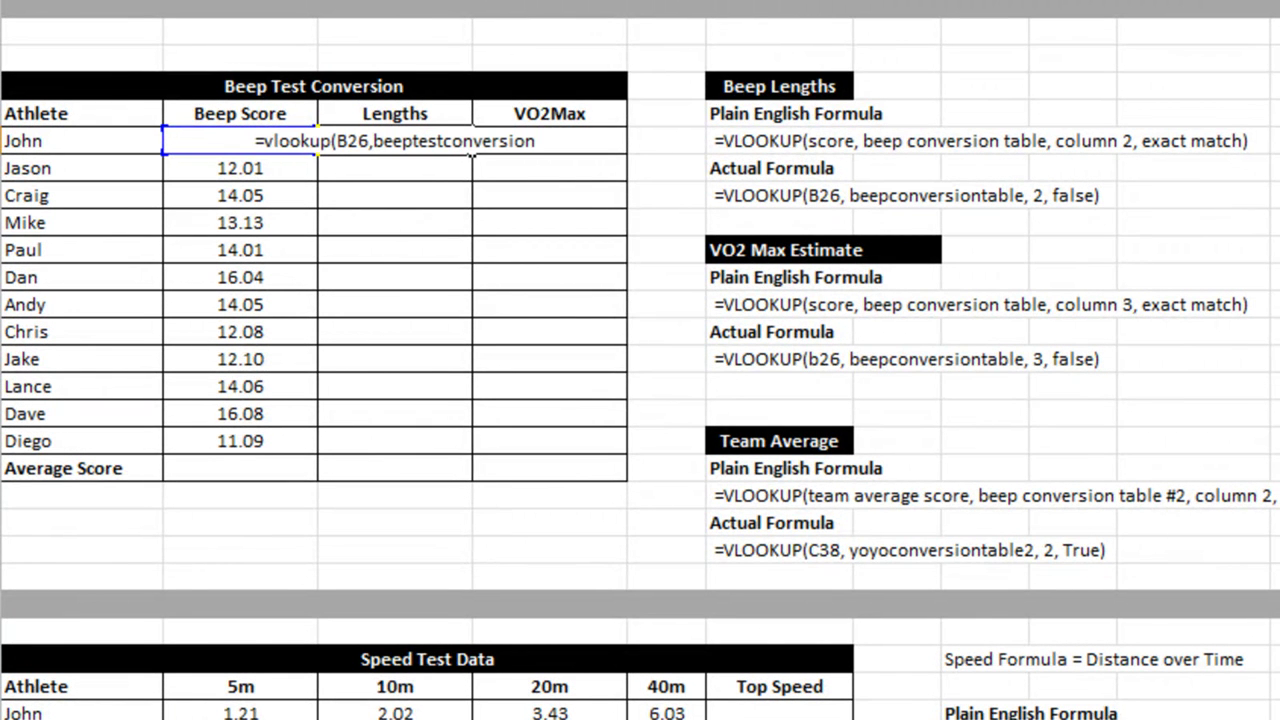
Step: Complete the C26 formula as =VLOOKUP(B26,beeptestconversion,2,FALSE) and fill it down the Lengths column to C37
{"action": "type", "text": ","}
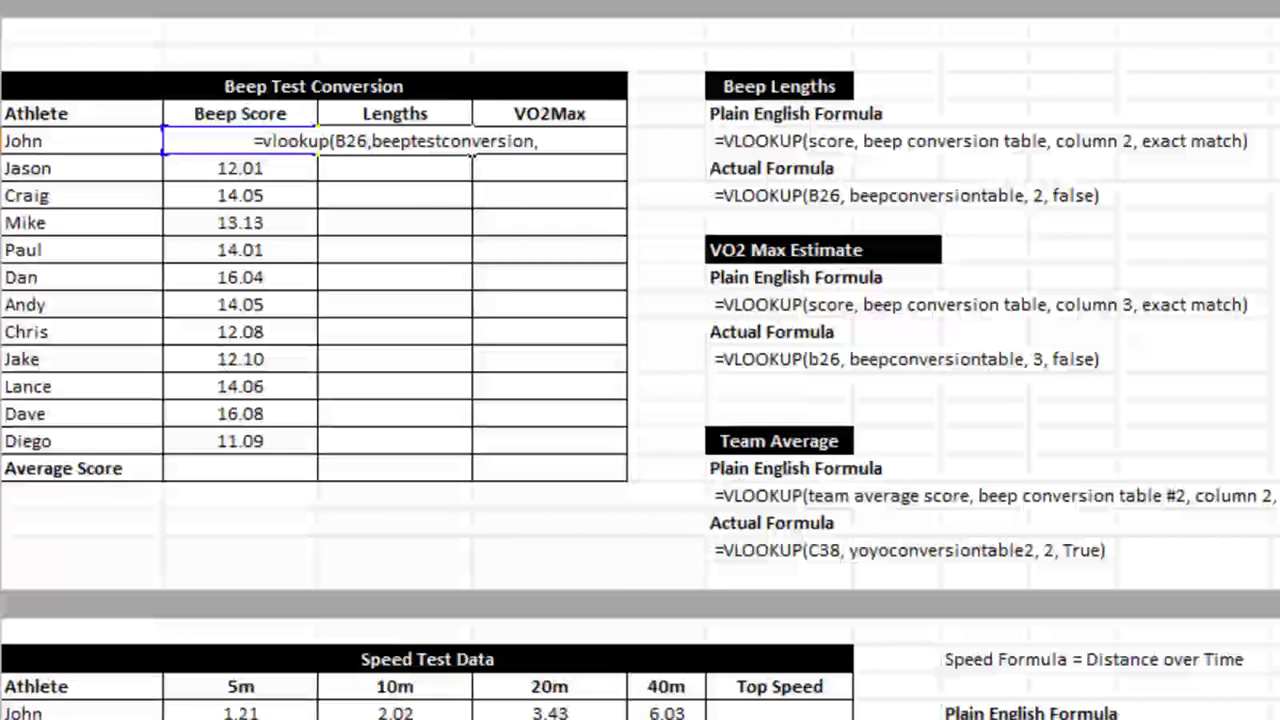
{"action": "type", "text": "2,"}
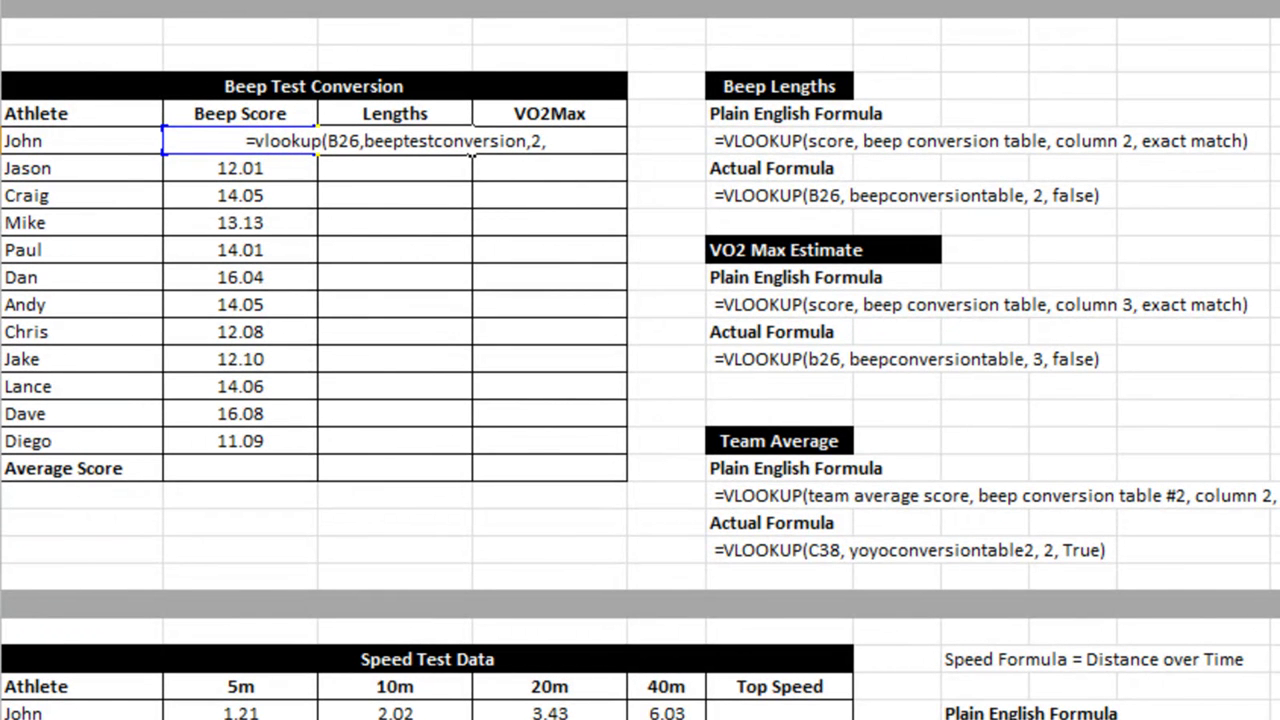
{"action": "key", "text": "Down"}
{"action": "key", "text": "Down"}
{"action": "key", "text": "Tab"}
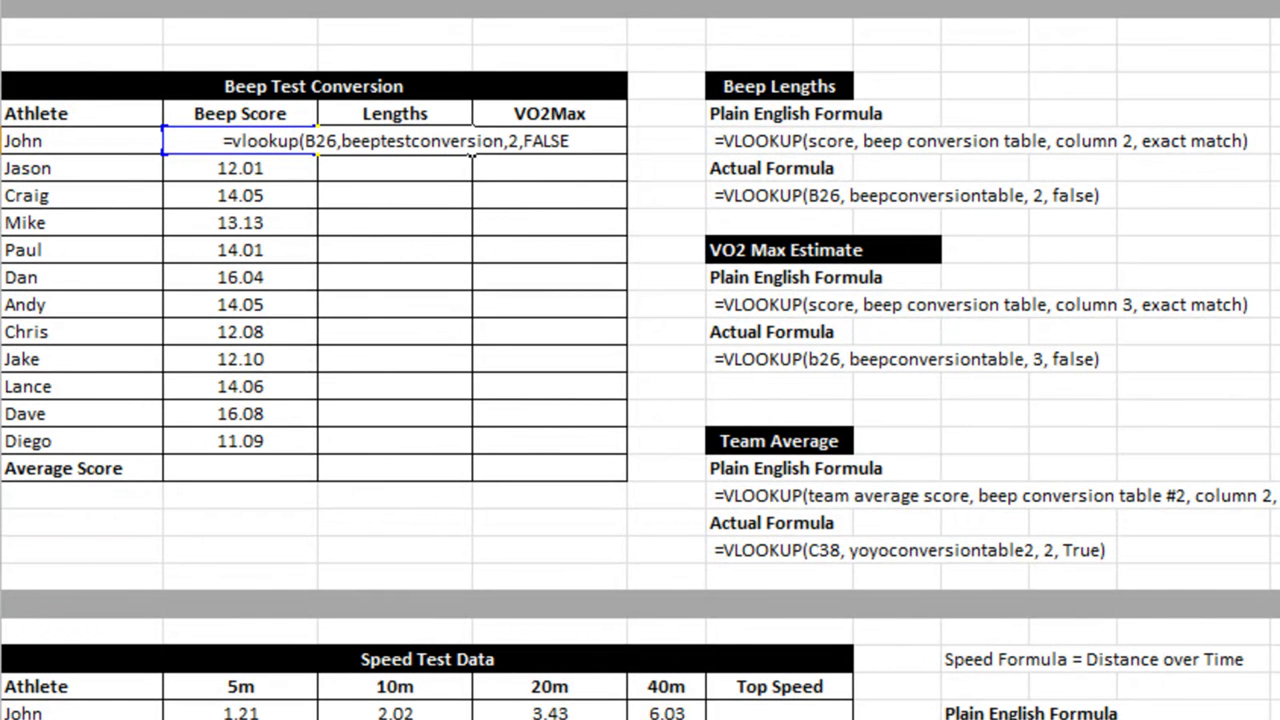
{"action": "type", "text": ")"}
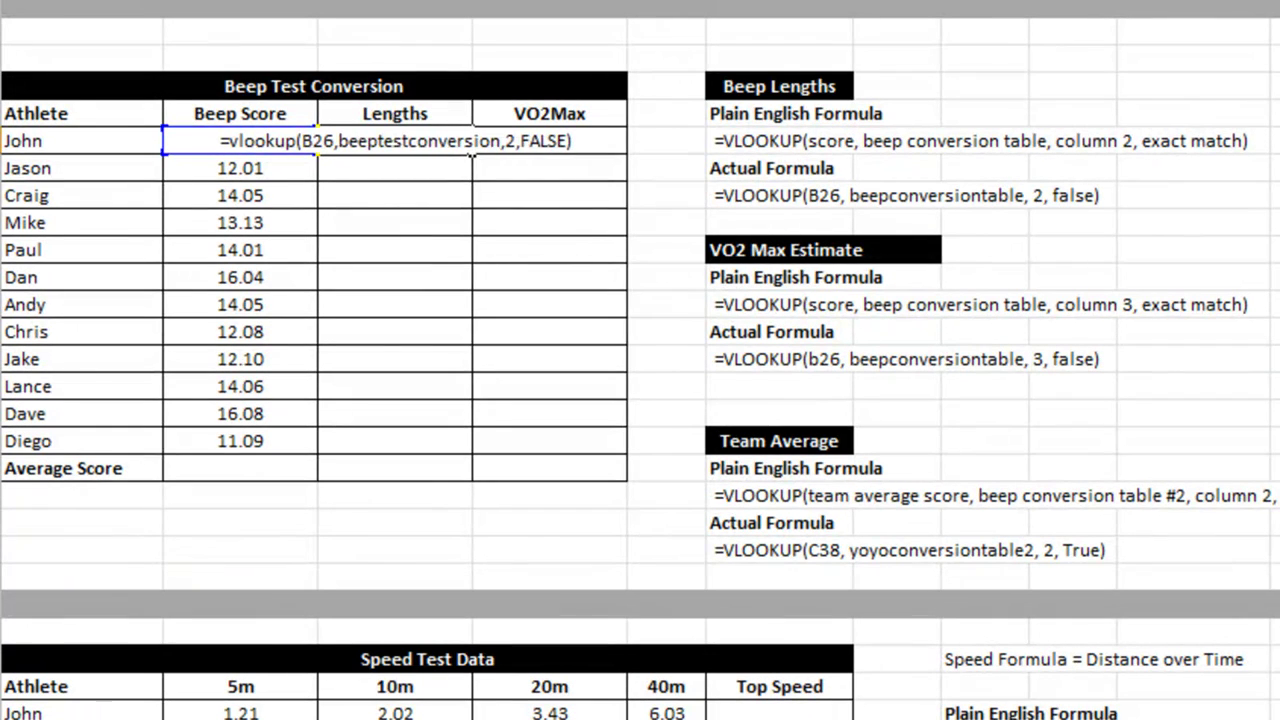
{"action": "key", "text": "Return"}
{"action": "left_click", "coordinate": [457, 141]}
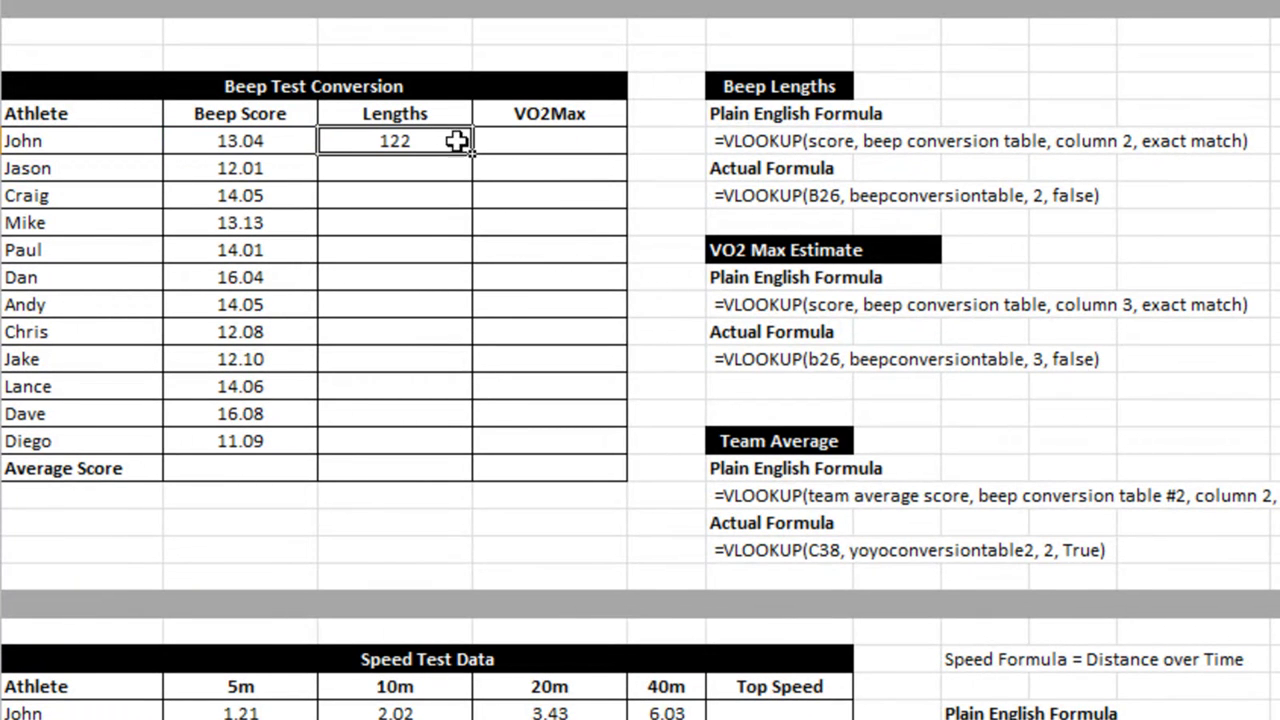
{"action": "left_click_drag", "start_coordinate": [471, 154], "coordinate": [462, 452]}
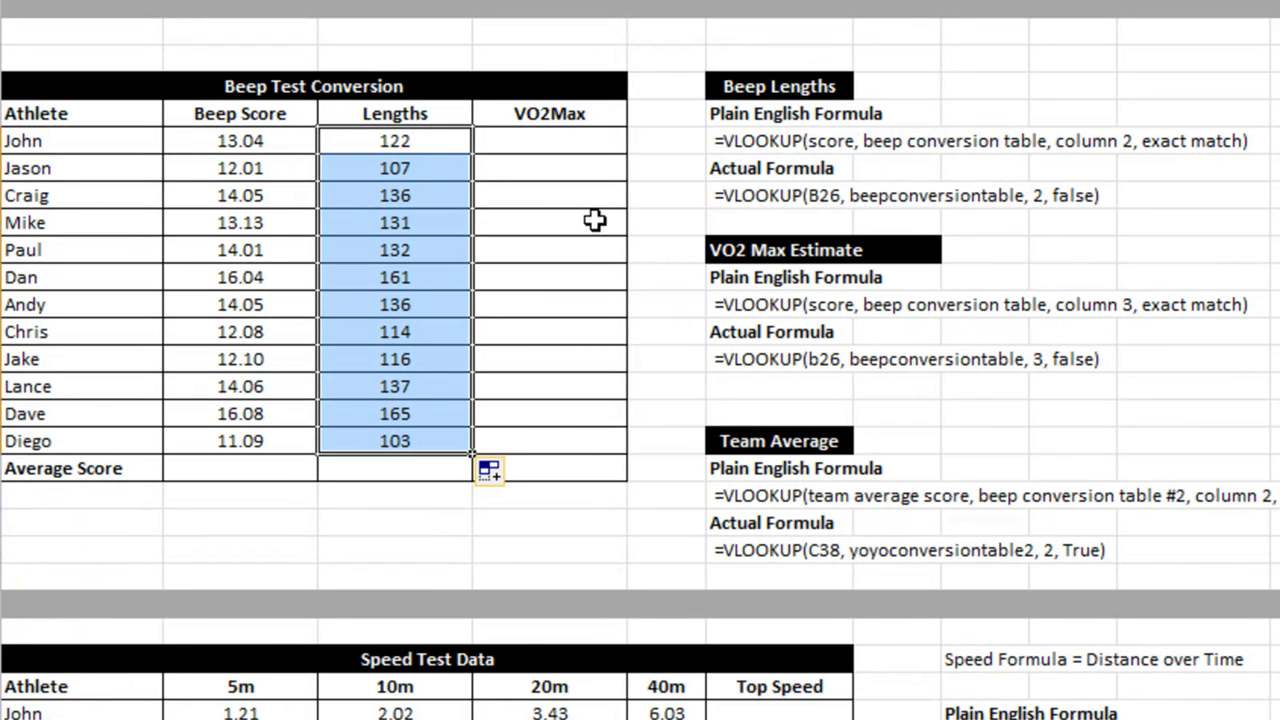
Step: Copy the C26 formula across to D26 and change its lookup cell to B26
{"action": "left_click", "coordinate": [564, 143]}
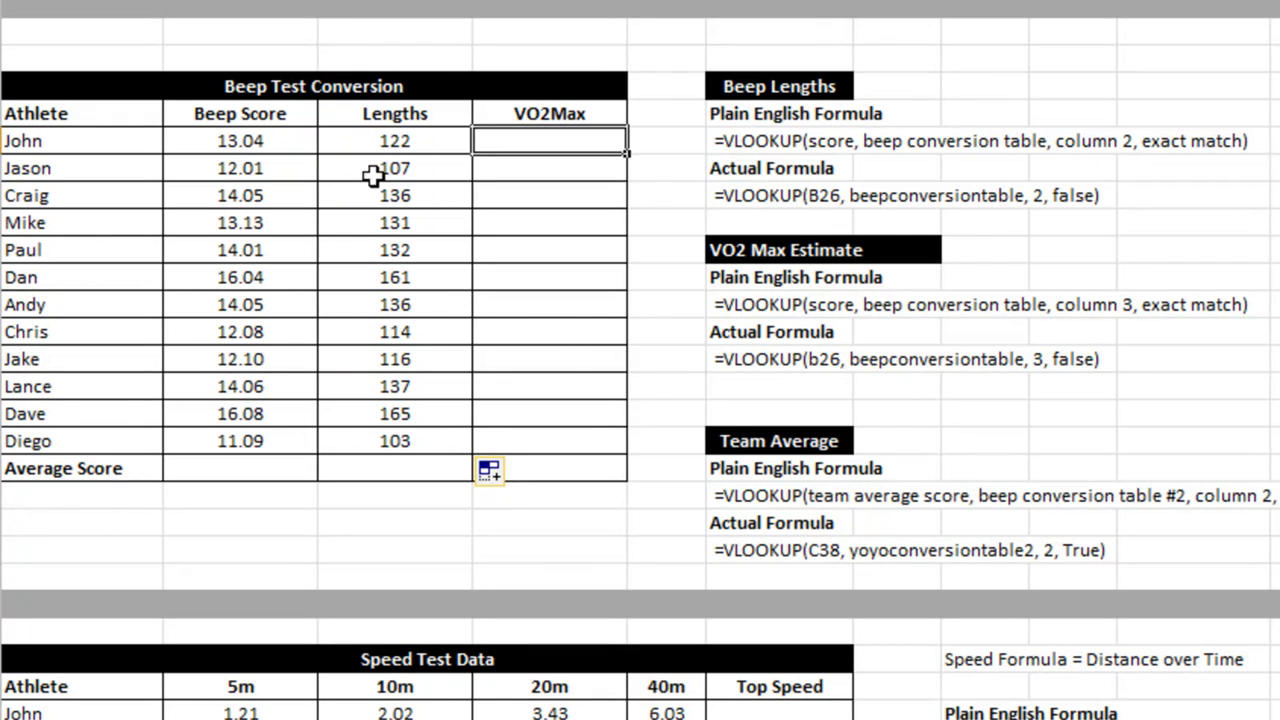
{"action": "left_click", "coordinate": [389, 143]}
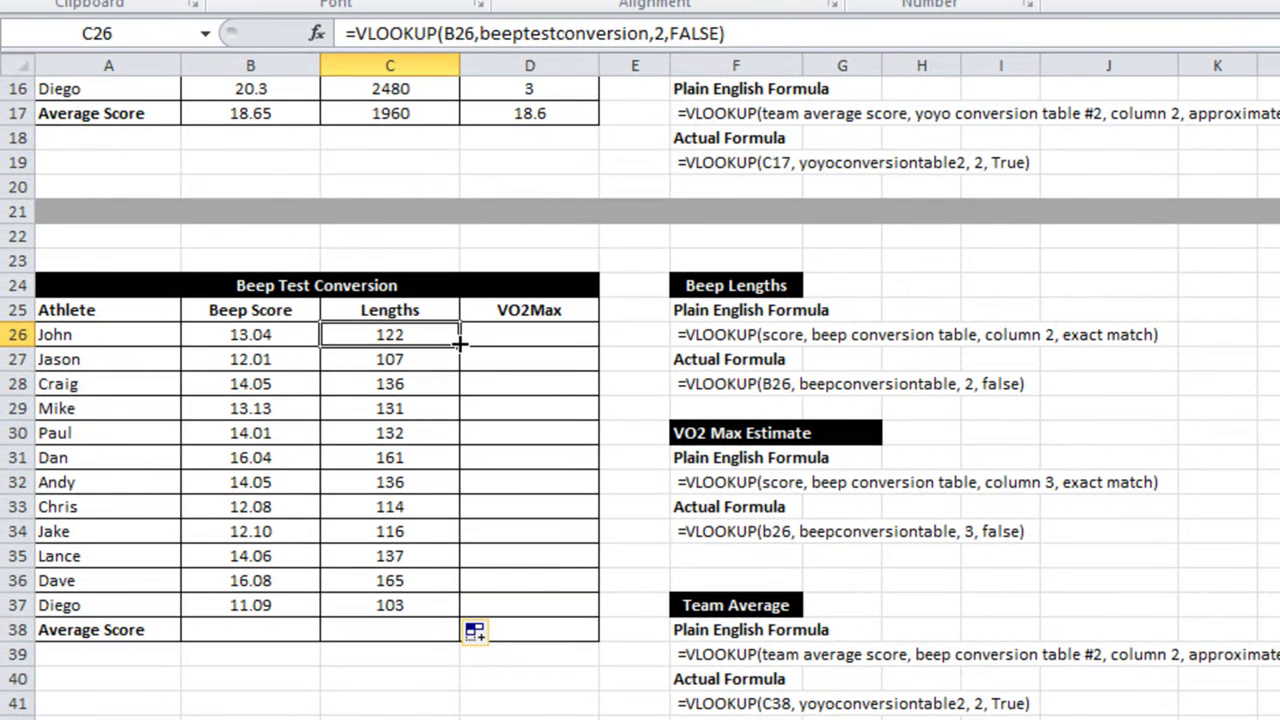
{"action": "left_click_drag", "start_coordinate": [459, 342], "coordinate": [614, 334]}
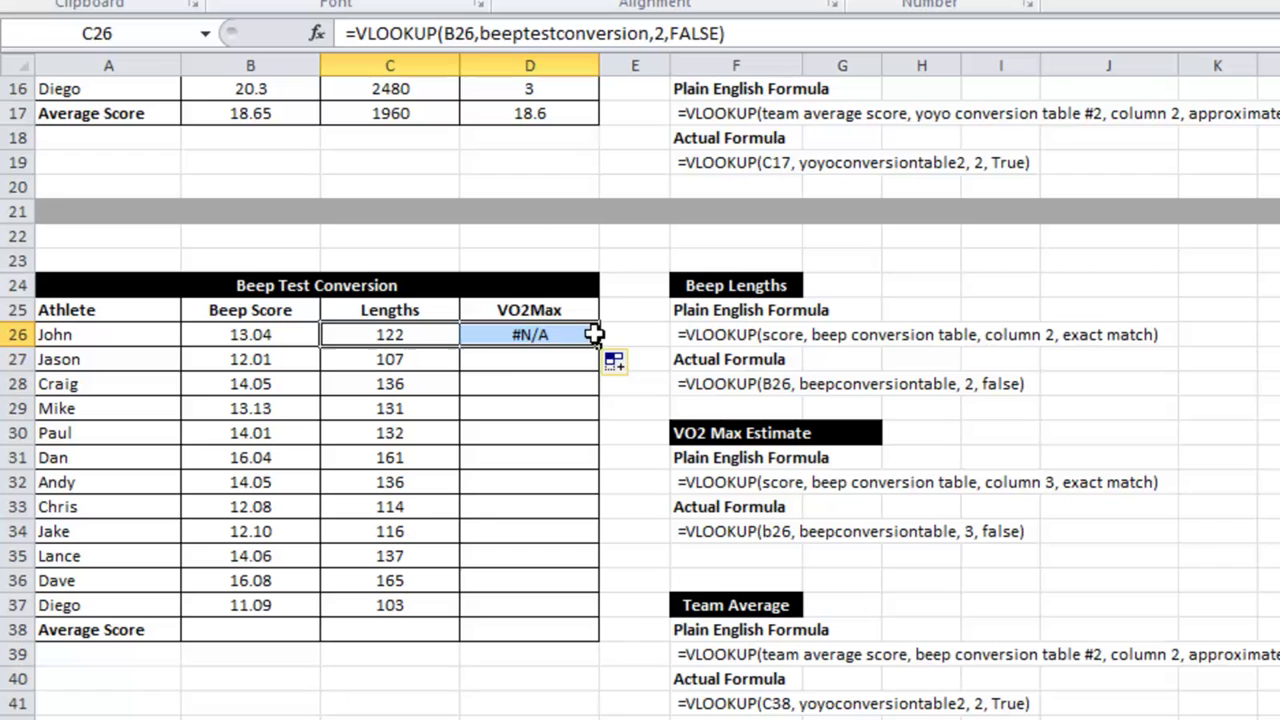
{"action": "left_click", "coordinate": [568, 333]}
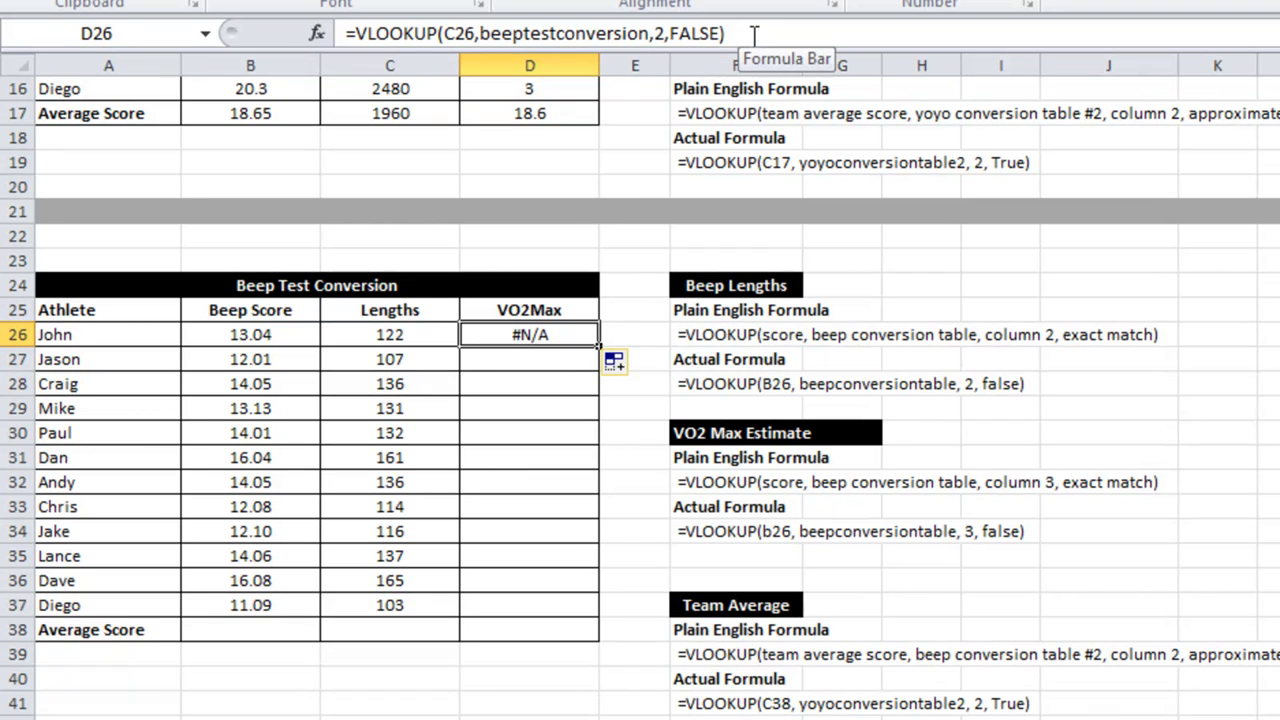
{"action": "left_click", "coordinate": [456, 33]}
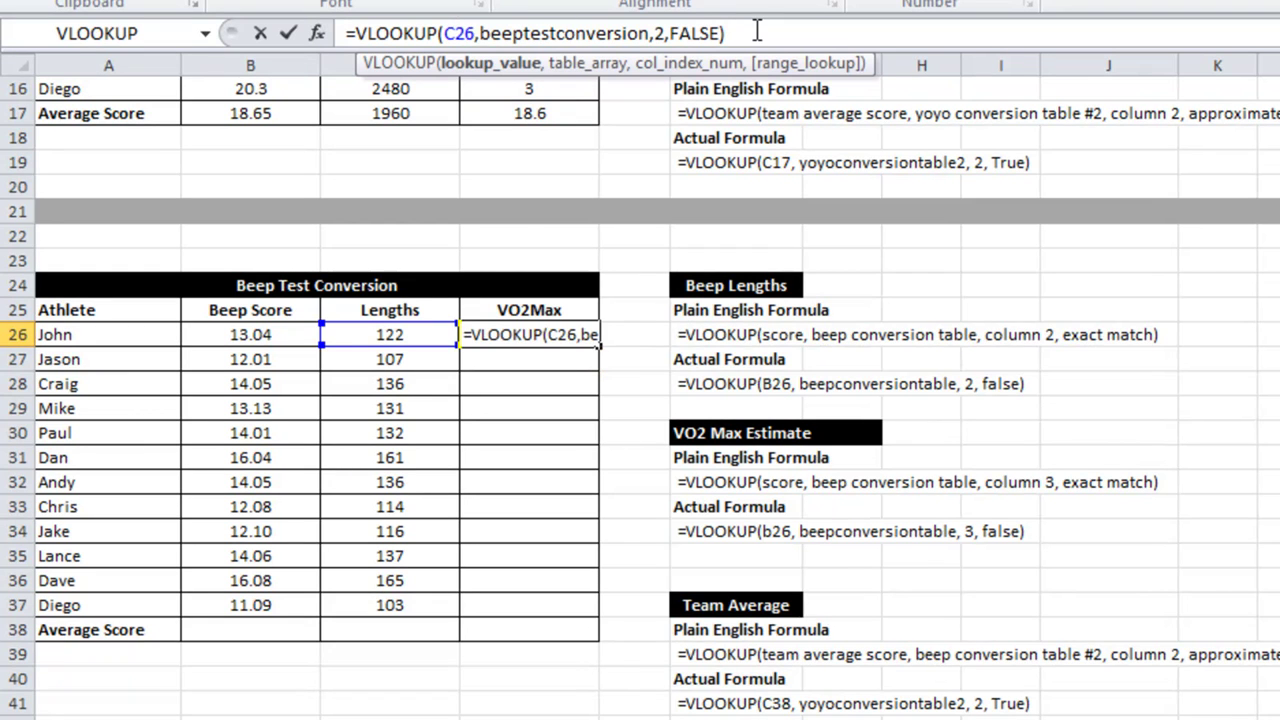
{"action": "key", "text": "BackSpace"}
{"action": "type", "text": "b"}
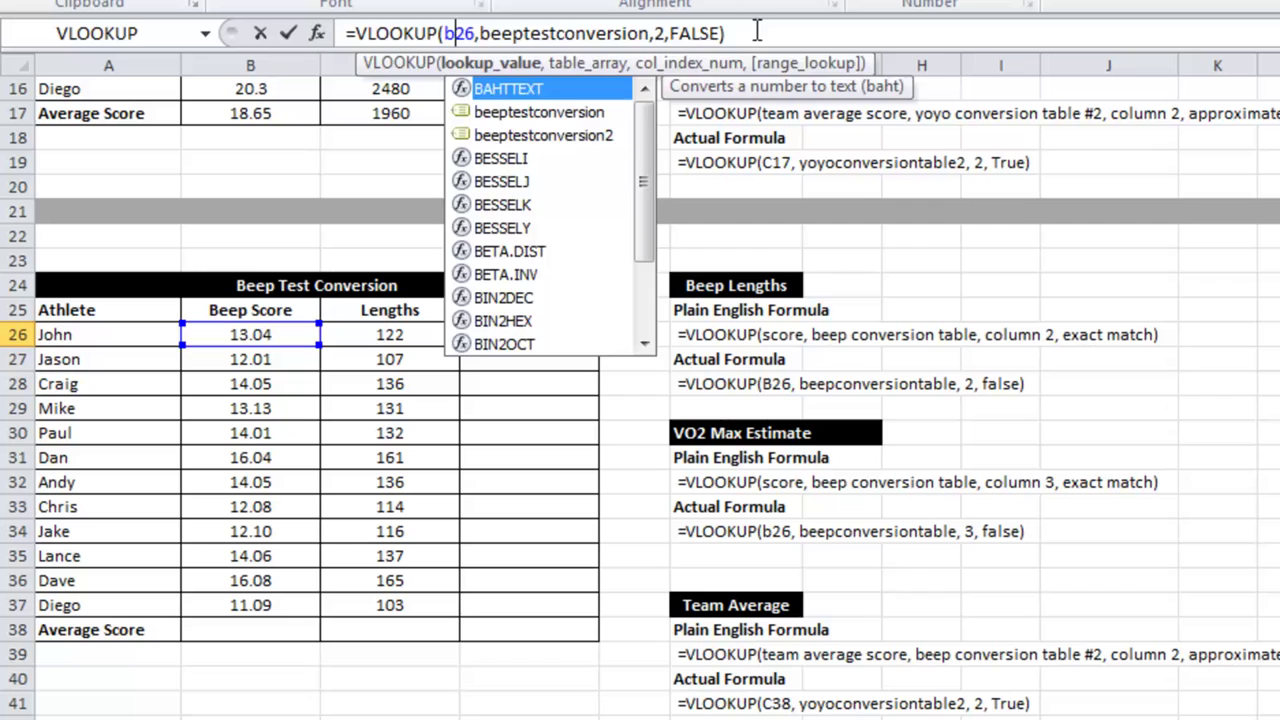
{"action": "key", "text": "Return"}
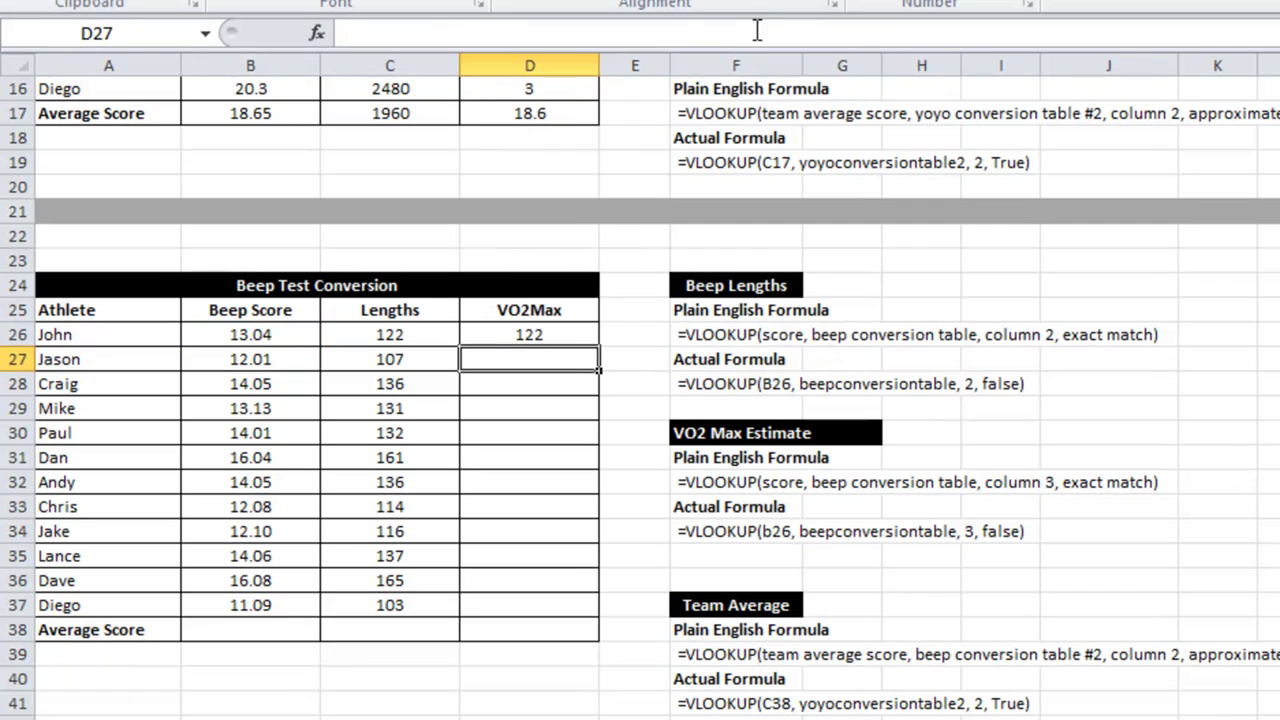
{"action": "left_click", "coordinate": [516, 333]}
Step: Lock the lookup column in C26 to make it =VLOOKUP($B26,beeptestconversion,2,FALSE) and copy the formula across to D26
{"action": "left_click", "coordinate": [368, 336]}
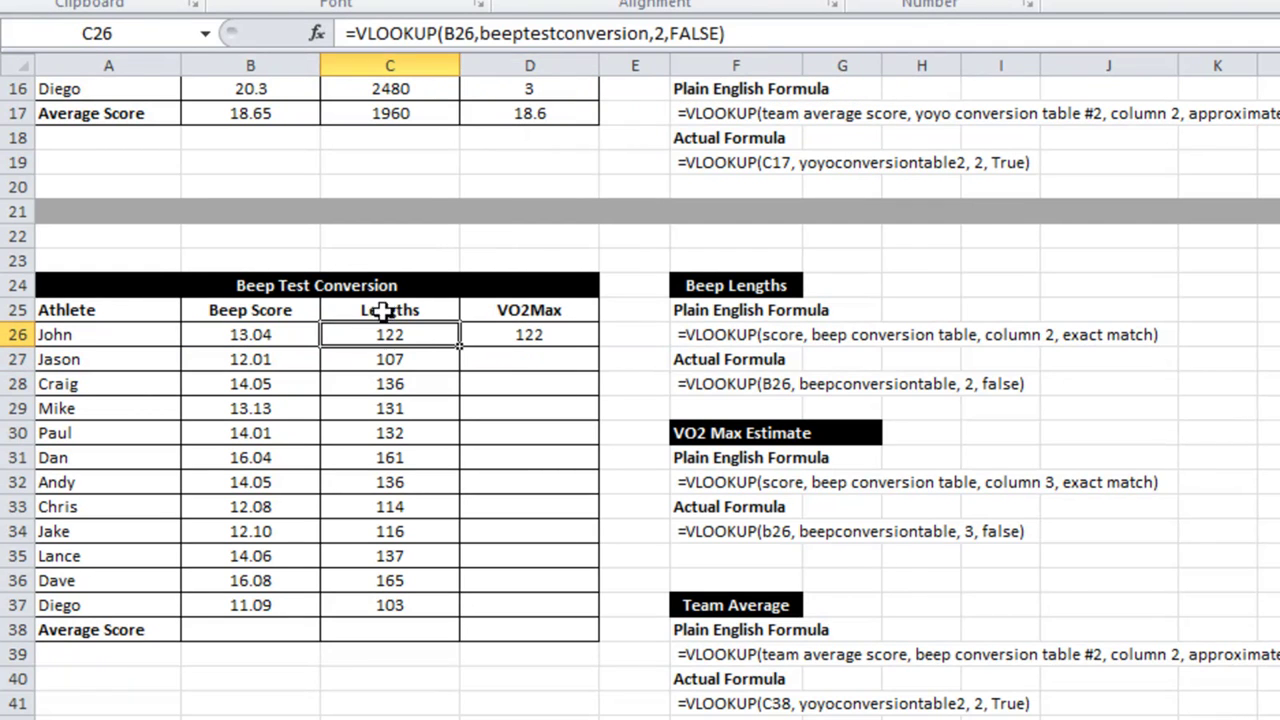
{"action": "left_click", "coordinate": [446, 31]}
{"action": "type", "text": "$"}
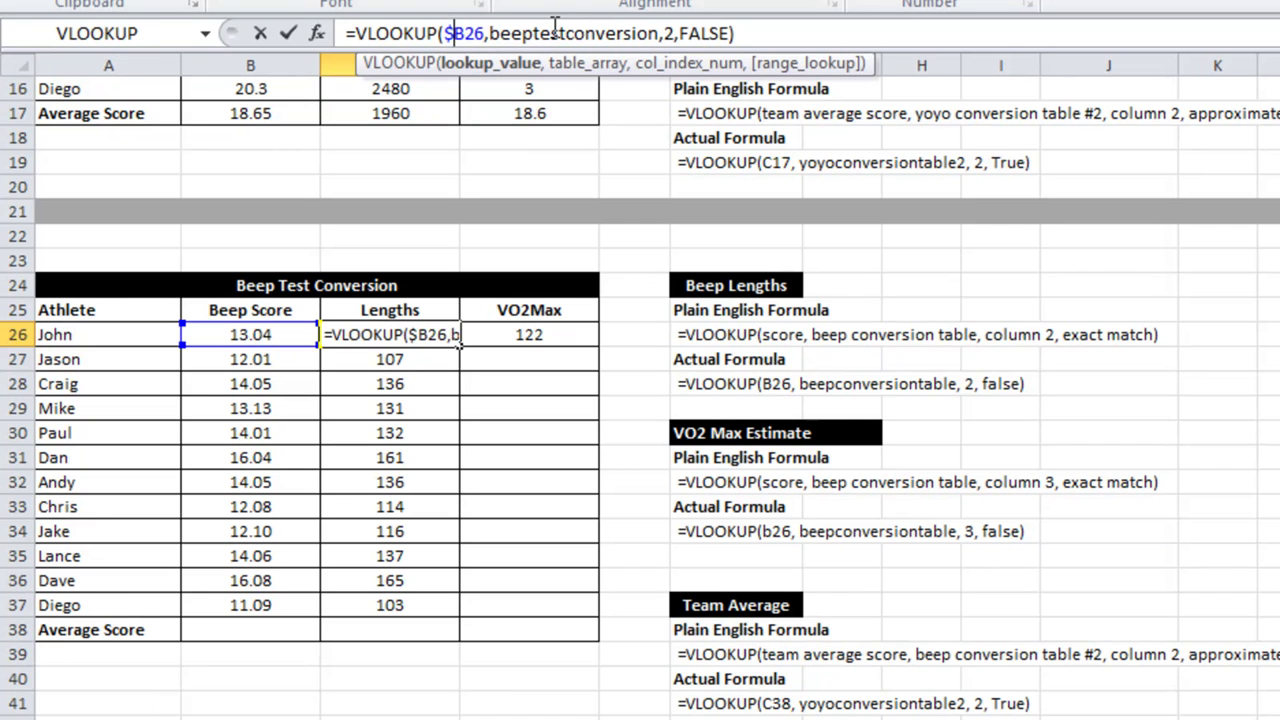
{"action": "key", "text": "Return"}
{"action": "left_click", "coordinate": [416, 331]}
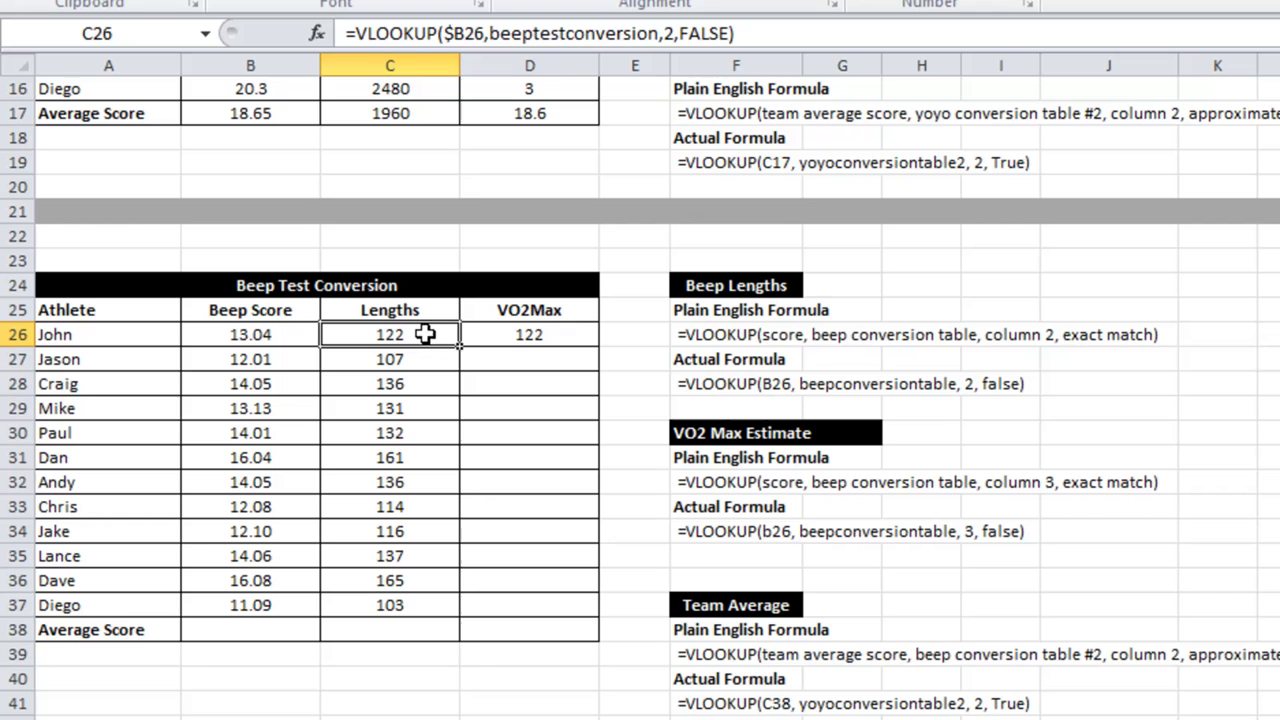
{"action": "left_click_drag", "start_coordinate": [463, 346], "coordinate": [582, 336]}
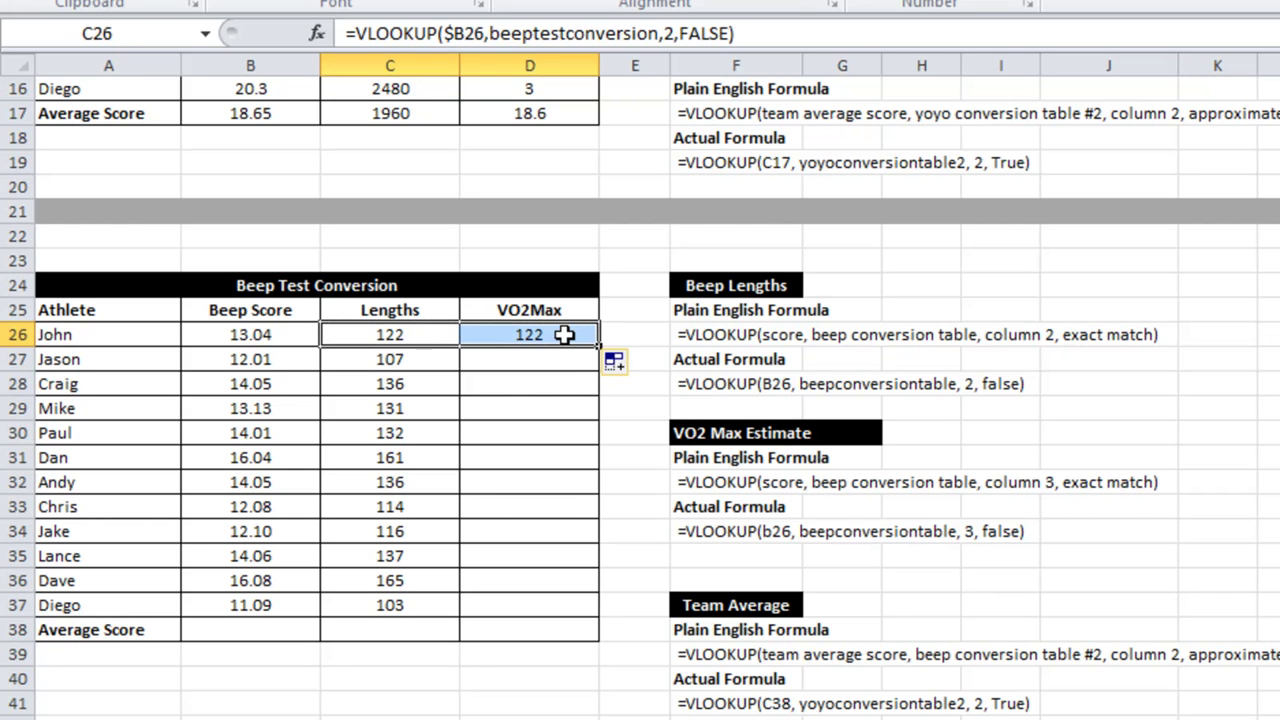
Step: Fill the D26 formula down the VO2Max column and clear the surplus formula in D38
{"action": "left_click", "coordinate": [580, 334]}
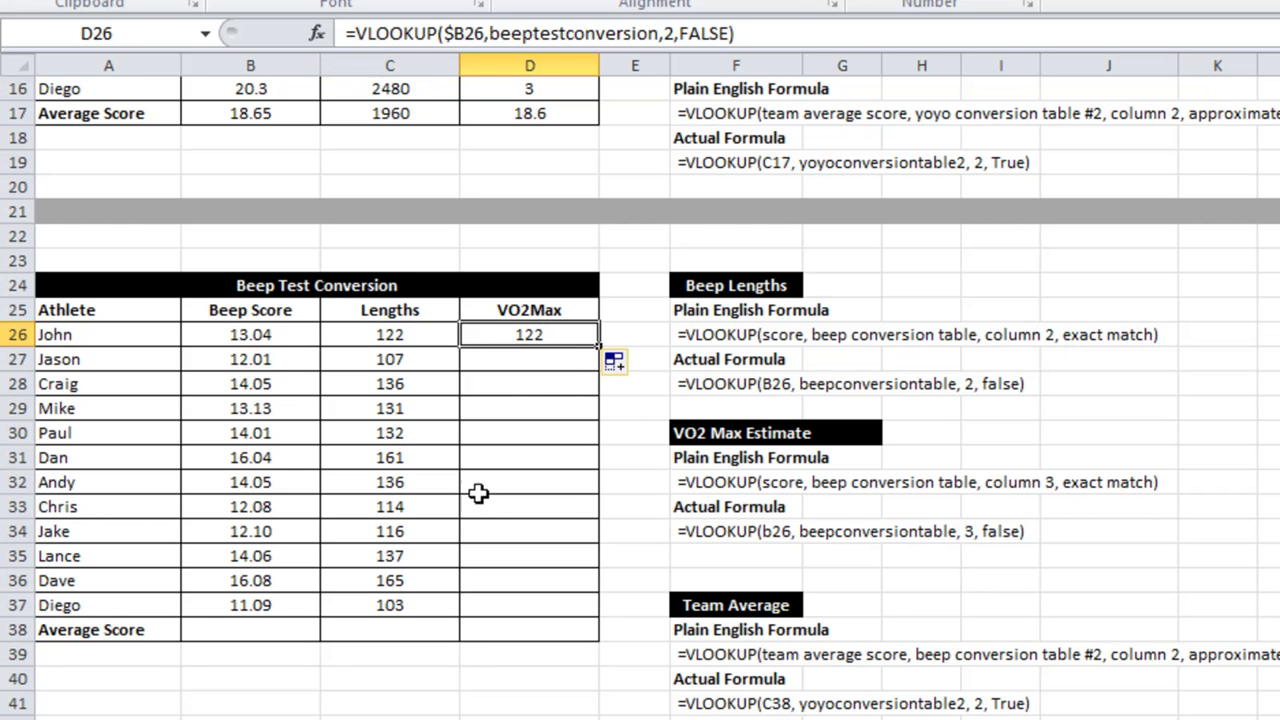
{"action": "double_click", "coordinate": [597, 346]}
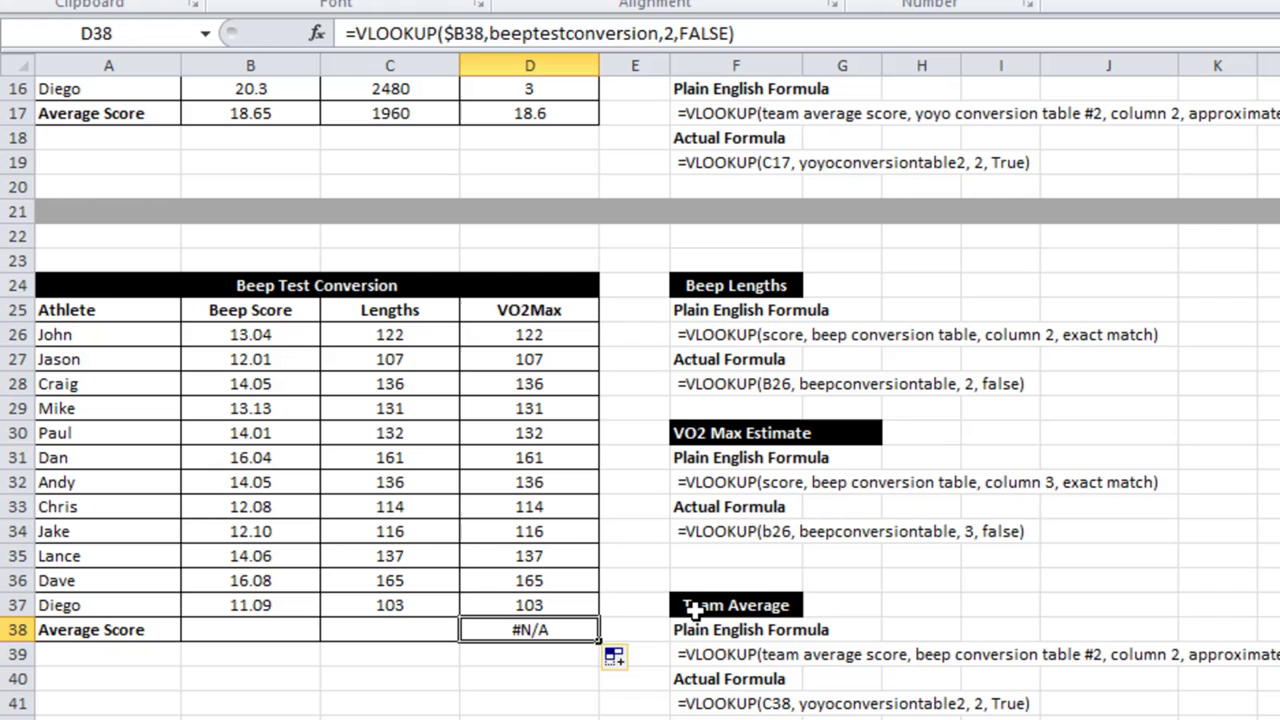
{"action": "key", "text": "Delete"}
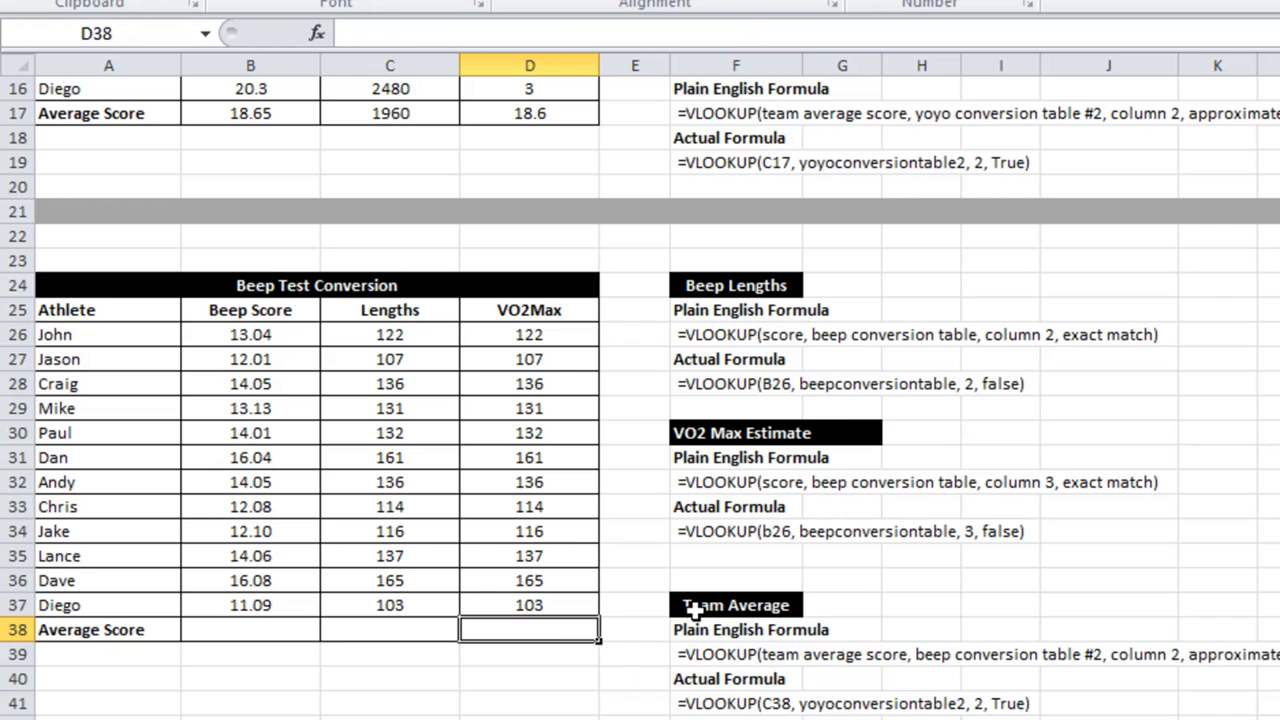
Step: Change the column index in D26 to 3, giving =VLOOKUP($B26,beeptestconversion,3,FALSE), and fill it down the VO2Max column to D37
{"action": "left_click", "coordinate": [546, 337]}
{"action": "left_click", "coordinate": [667, 34]}
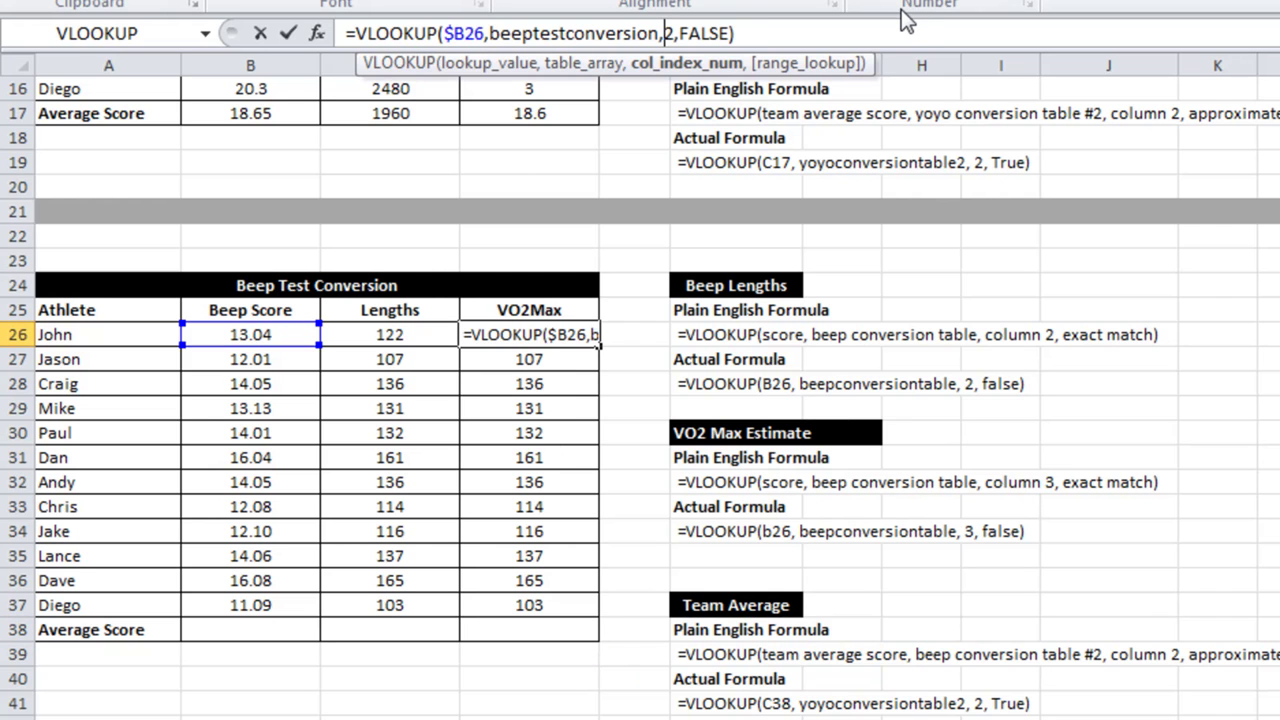
{"action": "key", "text": "Delete"}
{"action": "type", "text": "3"}
{"action": "key", "text": "Return"}
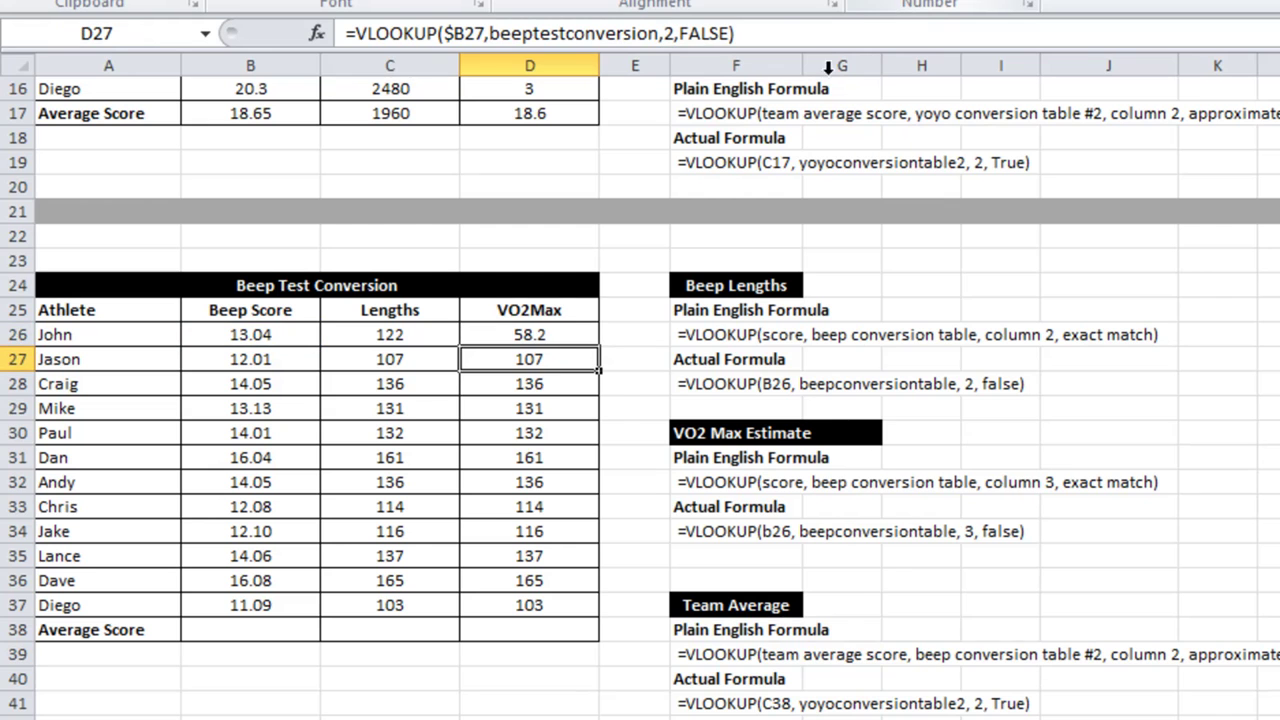
{"action": "left_click", "coordinate": [546, 340]}
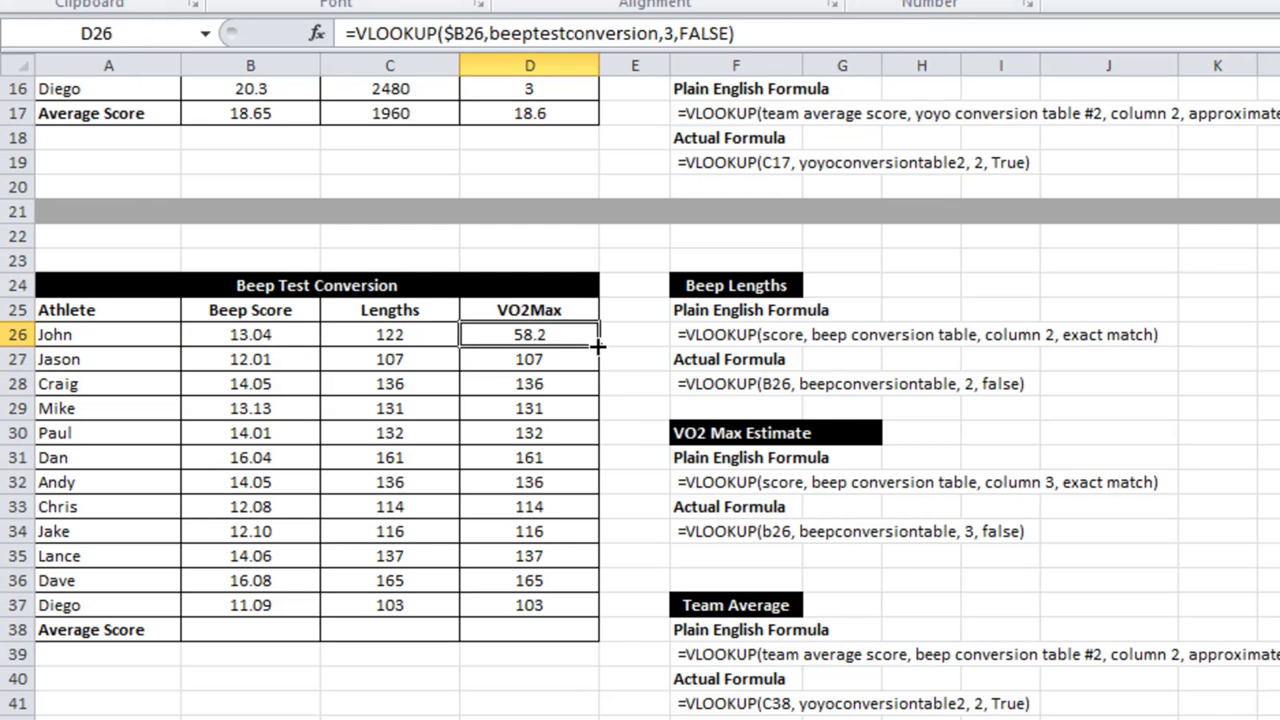
{"action": "double_click", "coordinate": [598, 346]}
{"action": "left_click", "coordinate": [516, 630]}
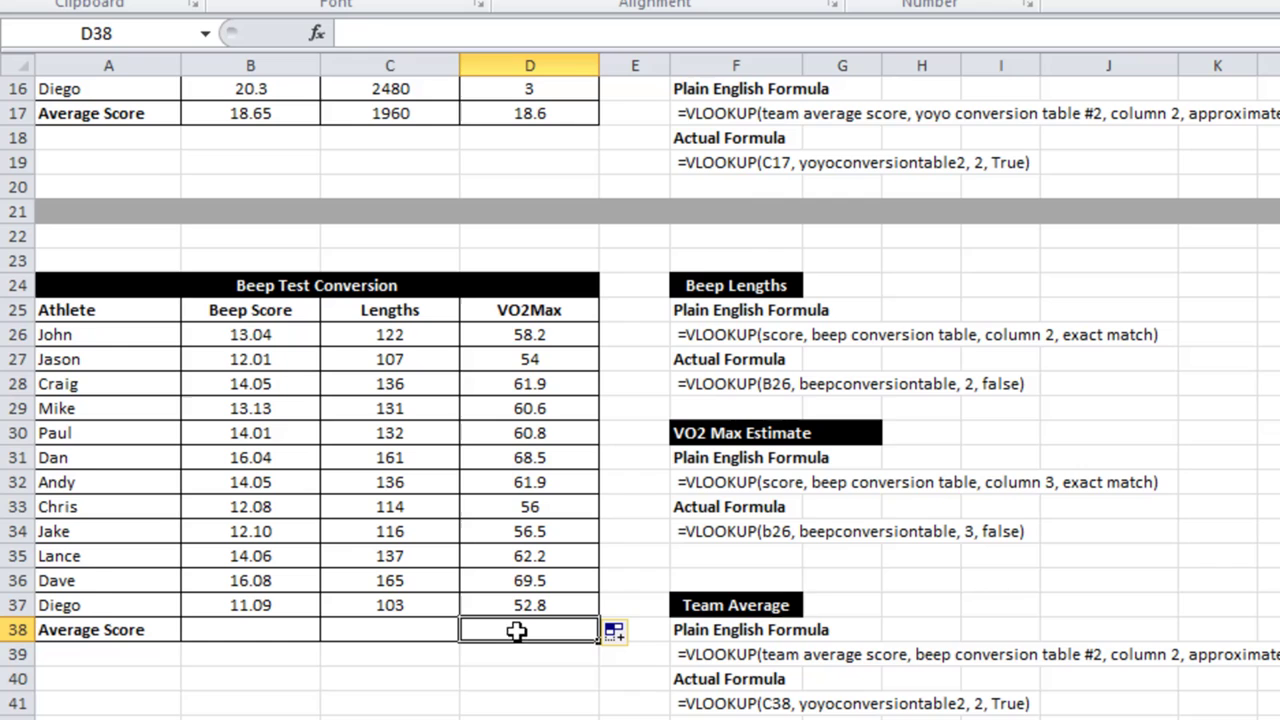
Step: Examine the level, lengths and VO2Max columns of the Beep Test Conversion Table and return to the results sheet
{"action": "key", "text": "ctrl+Page_Down"}
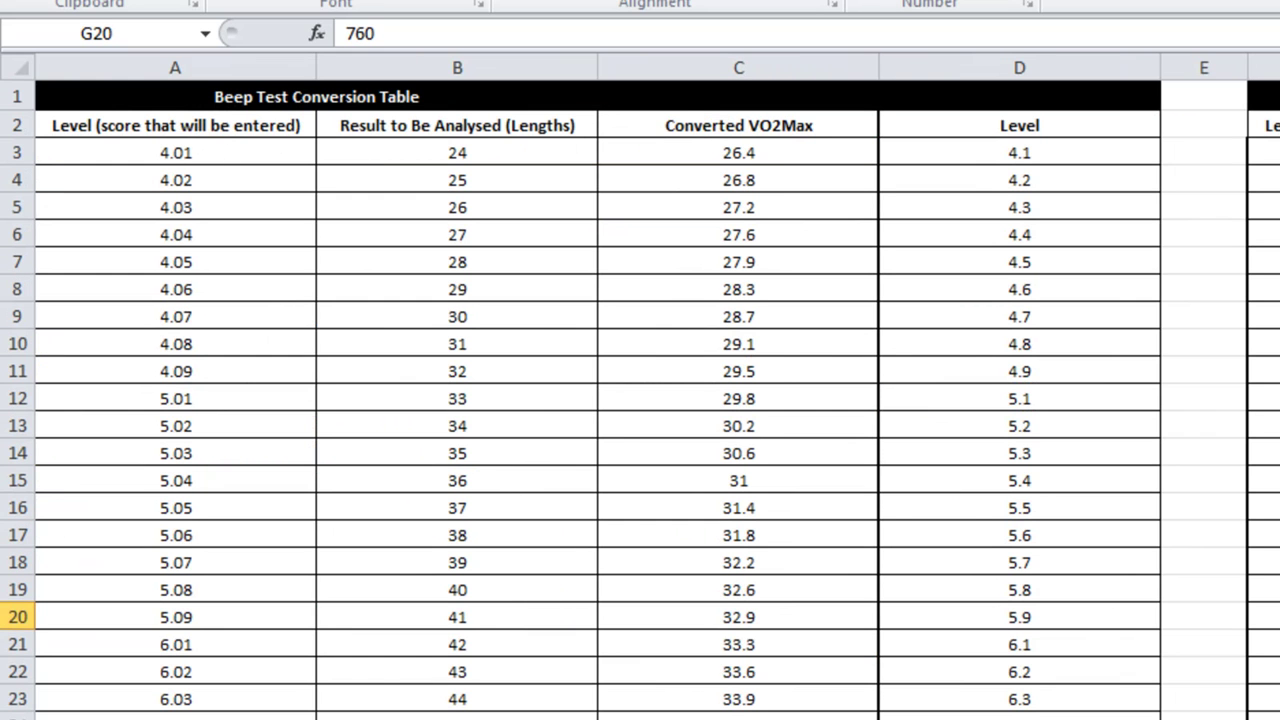
{"action": "left_click", "coordinate": [176, 156]}
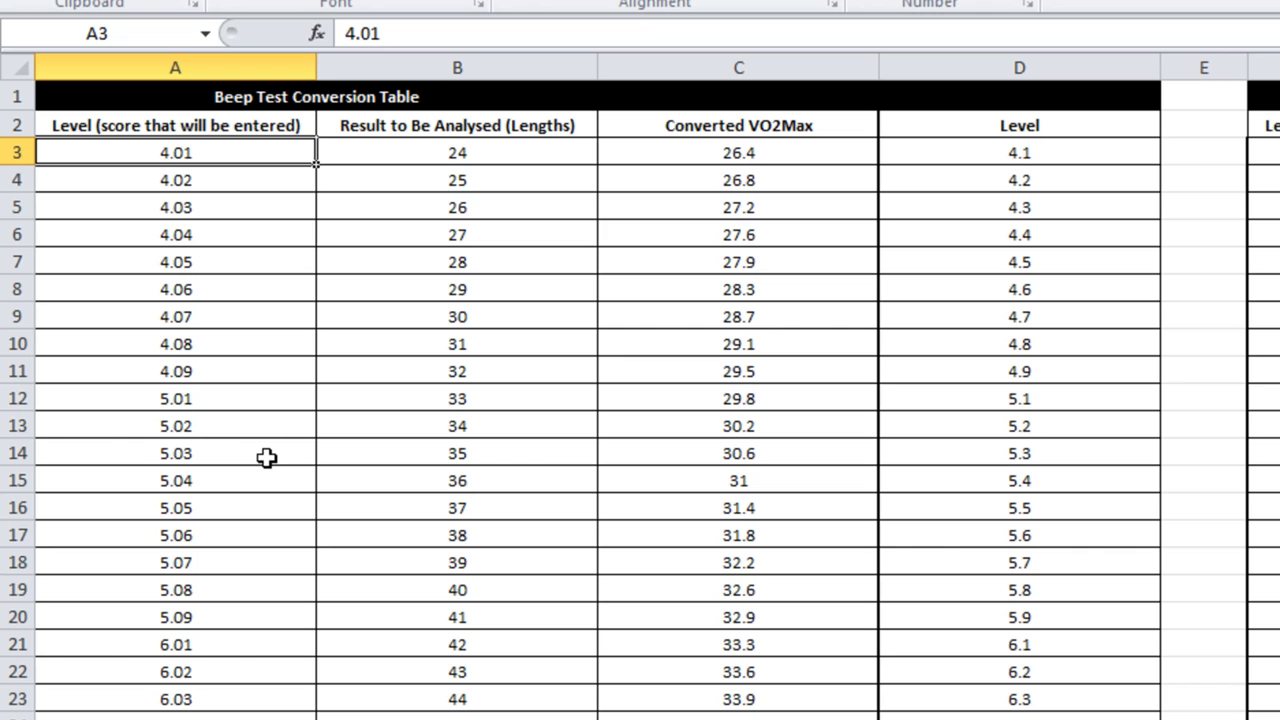
{"action": "left_click", "coordinate": [490, 150]}
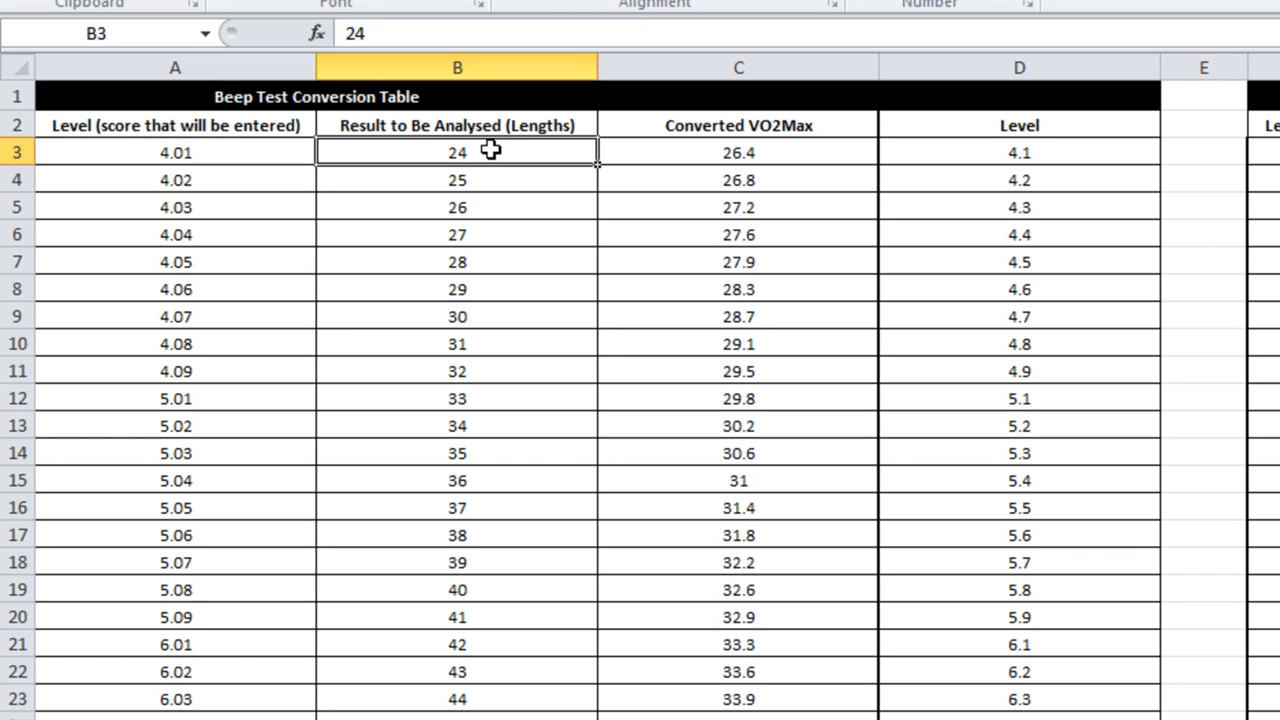
{"action": "left_click", "coordinate": [700, 151]}
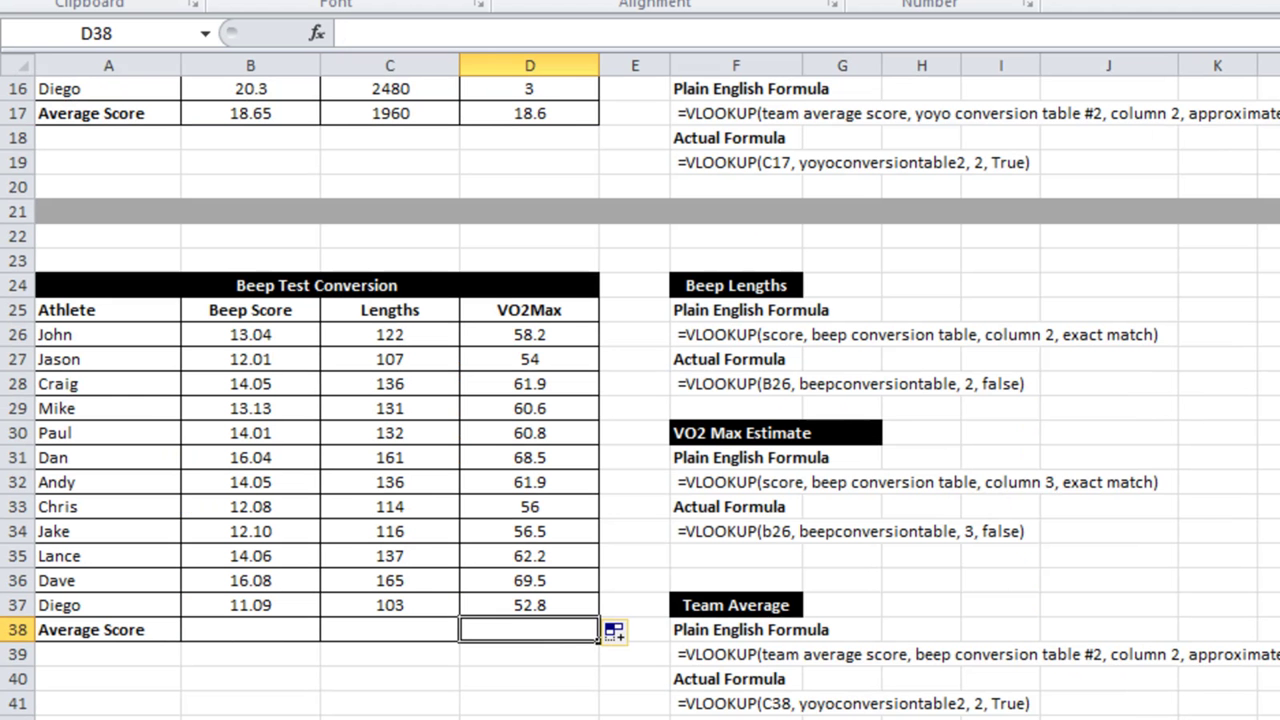
Step: Enter =AVERAGE(C26:C37) in C38 to average the beep test lengths
{"action": "left_click", "coordinate": [566, 338]}
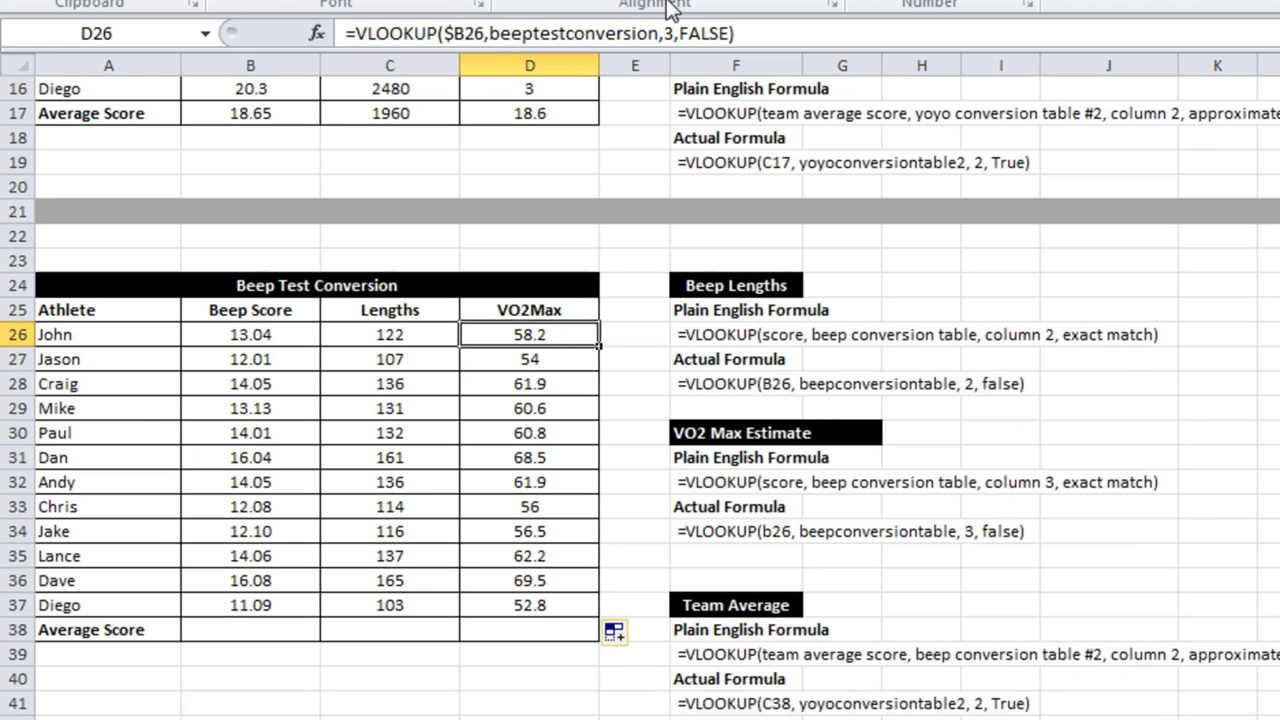
{"action": "left_click", "coordinate": [404, 630]}
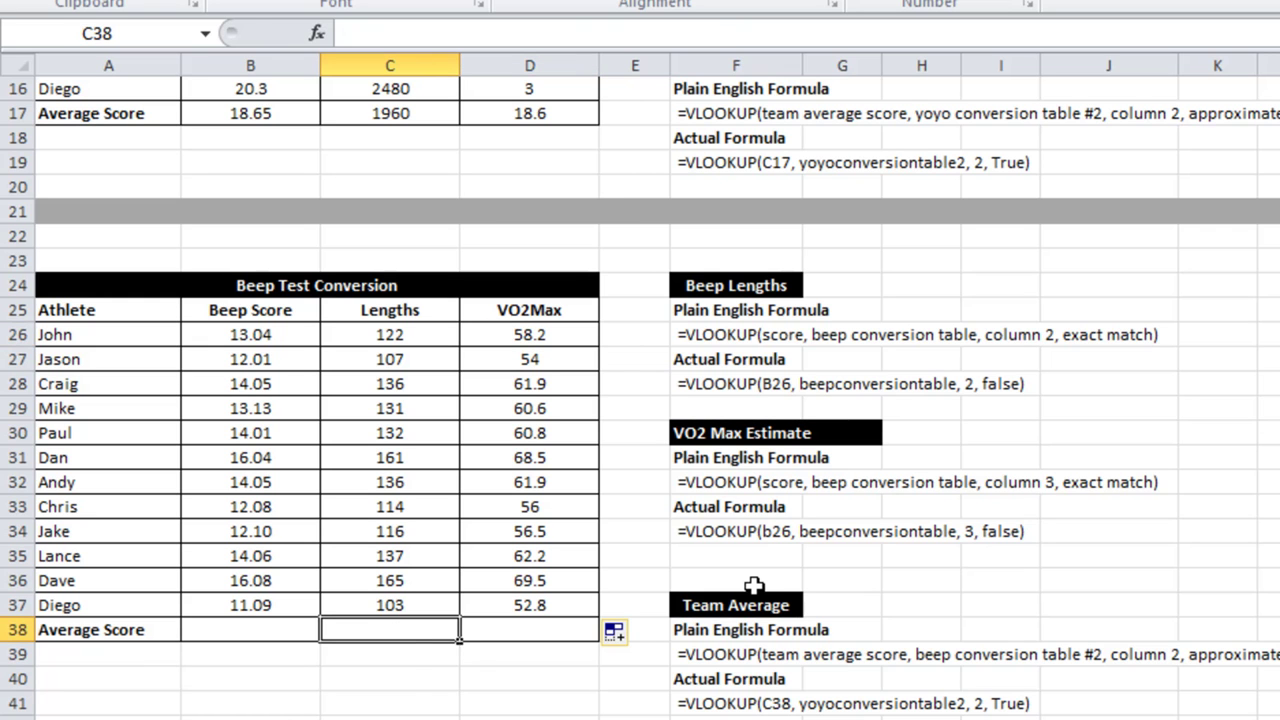
{"action": "type", "text": "=averag"}
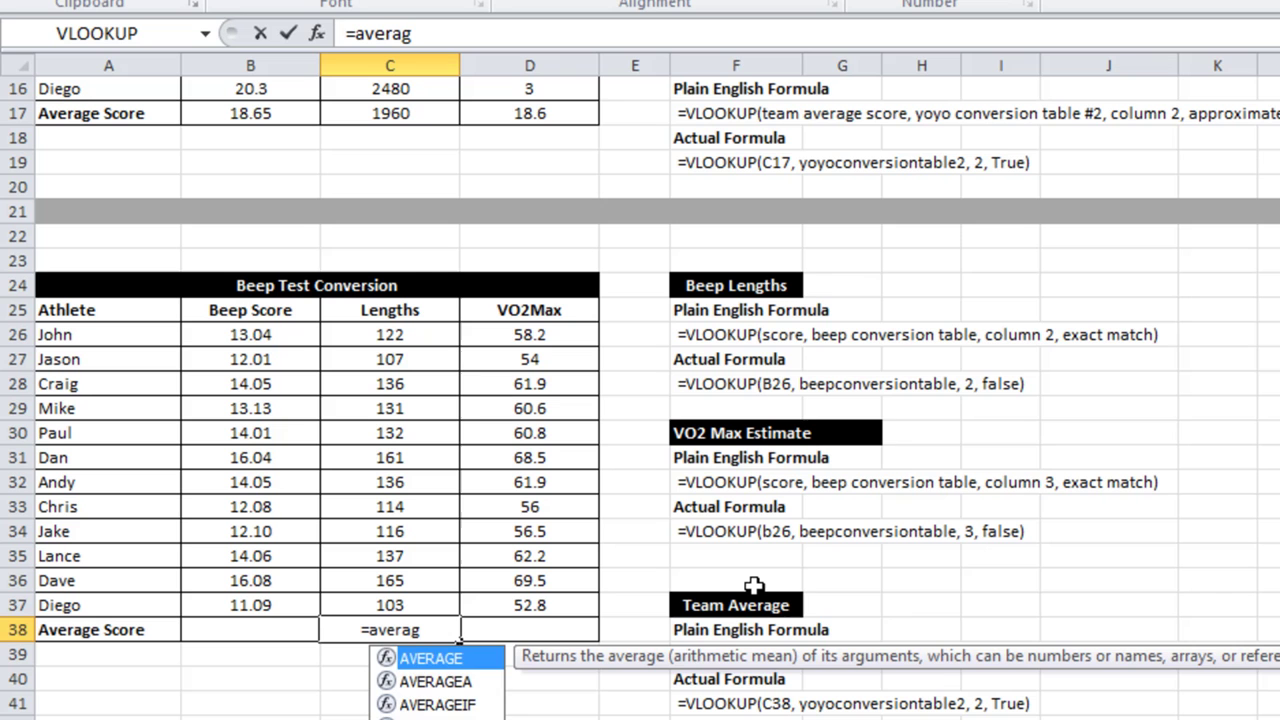
{"action": "type", "text": "e("}
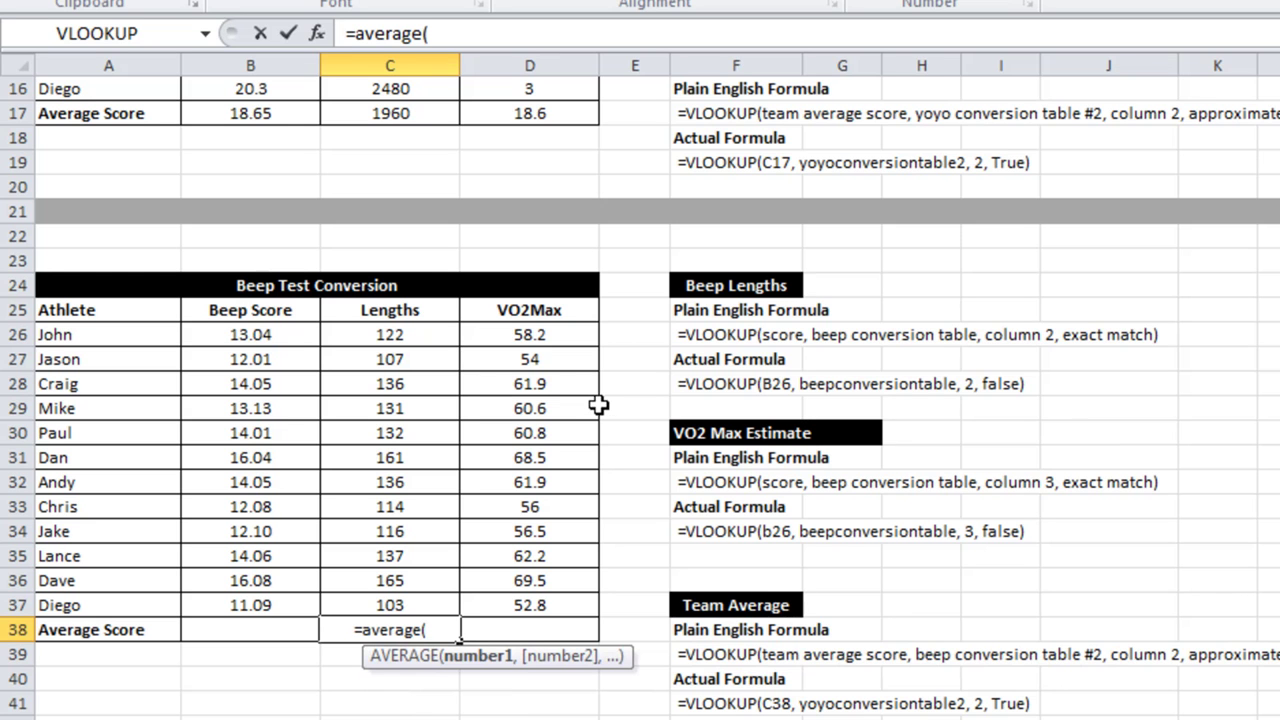
{"action": "left_click_drag", "start_coordinate": [408, 338], "coordinate": [388, 588]}
{"action": "type", "text": ")"}
{"action": "key", "text": "Return"}
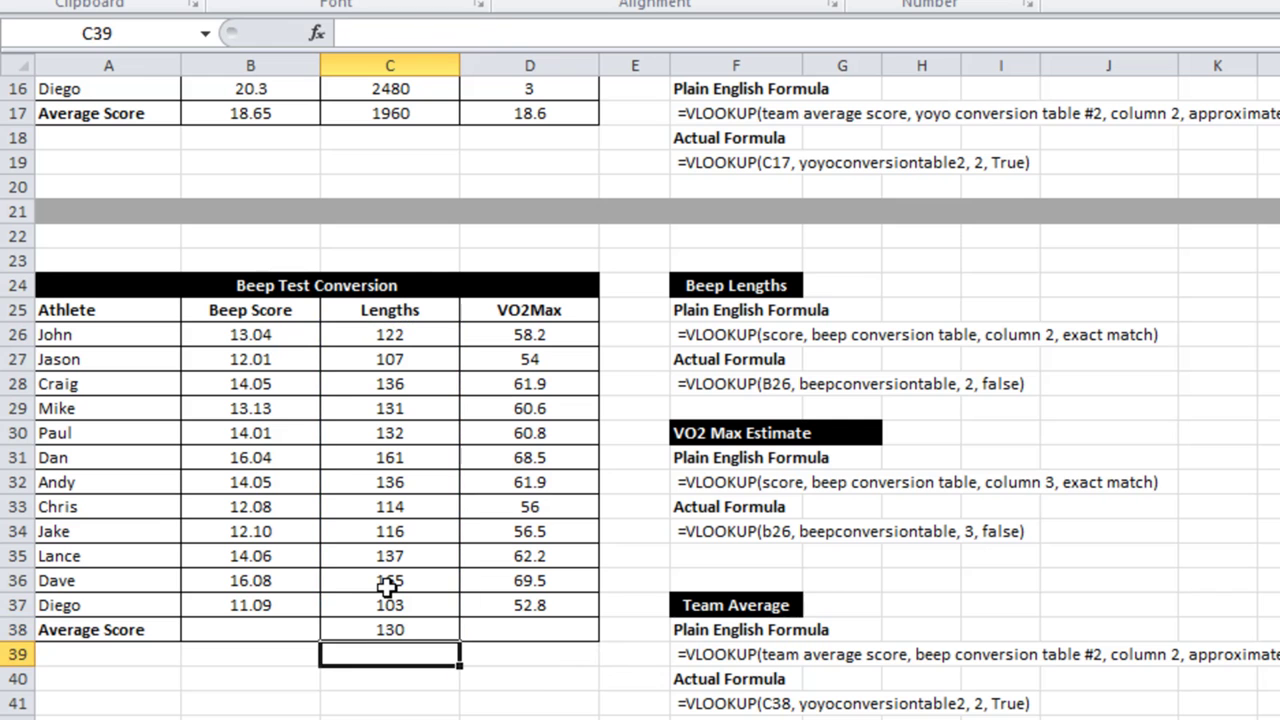
Step: Copy the average formula from C38 into B38 to average the beep scores
{"action": "left_click", "coordinate": [384, 629]}
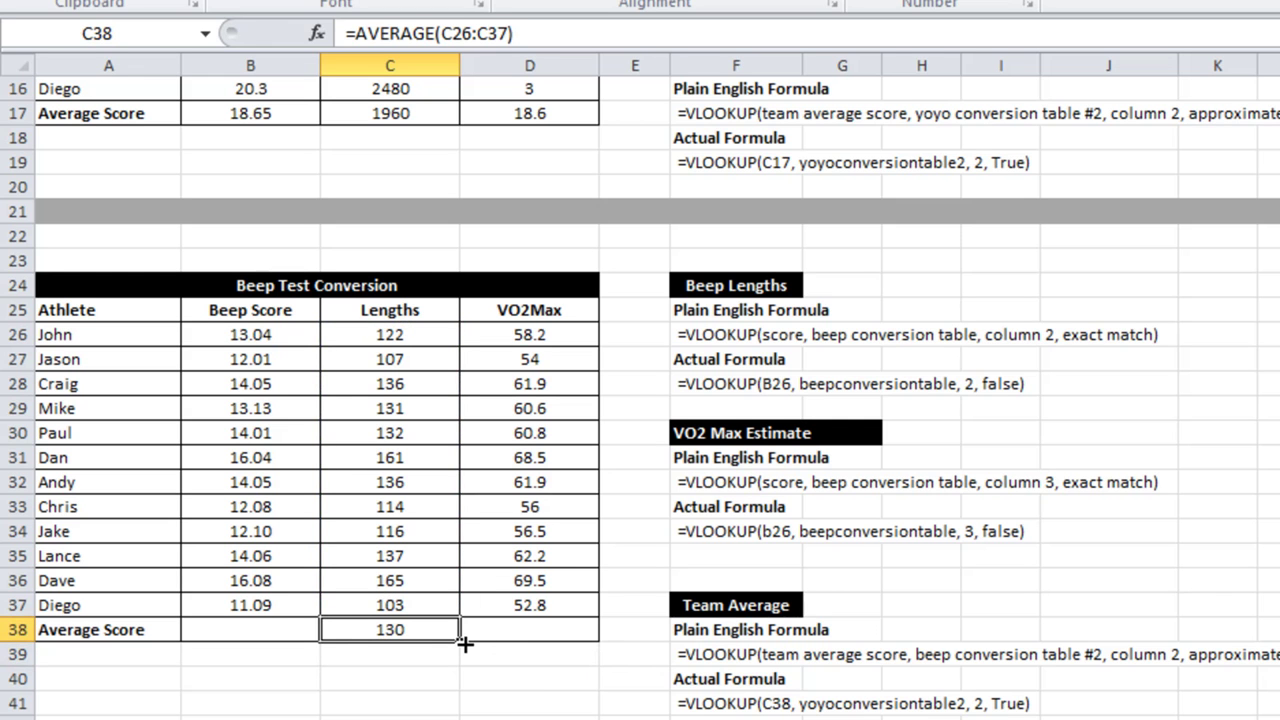
{"action": "left_click_drag", "start_coordinate": [461, 644], "coordinate": [231, 649]}
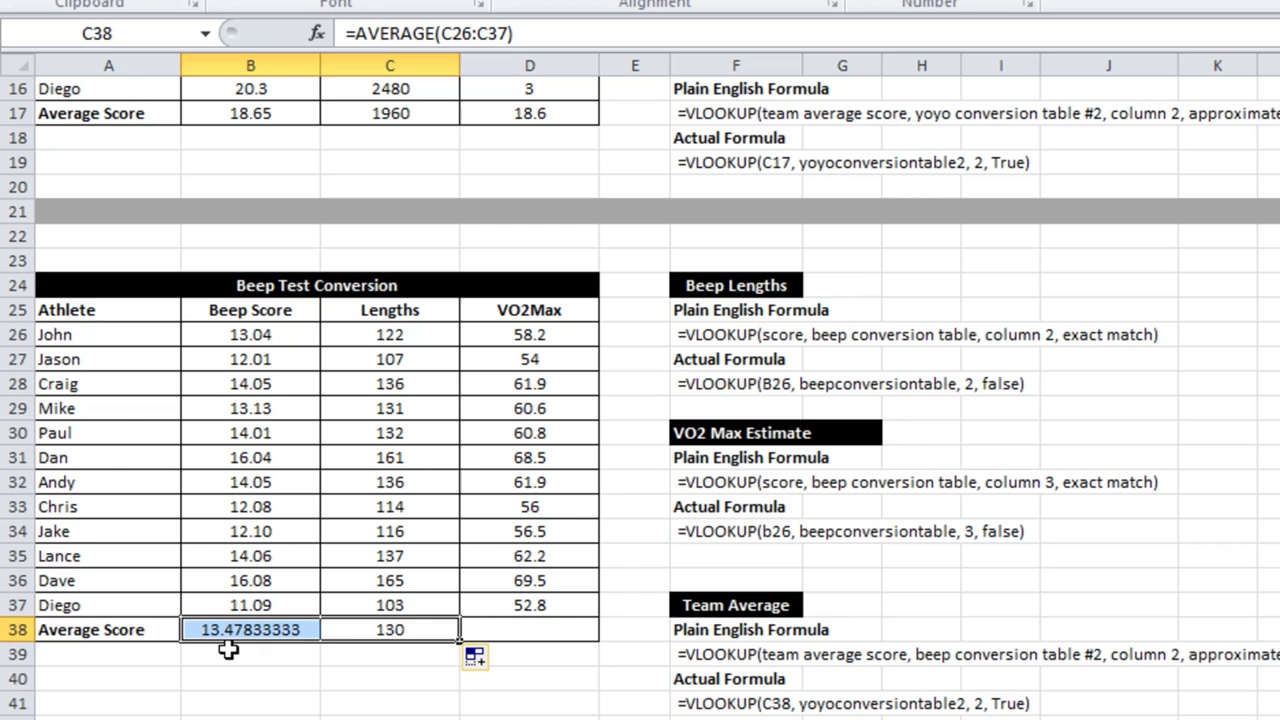
{"action": "left_click", "coordinate": [397, 630]}
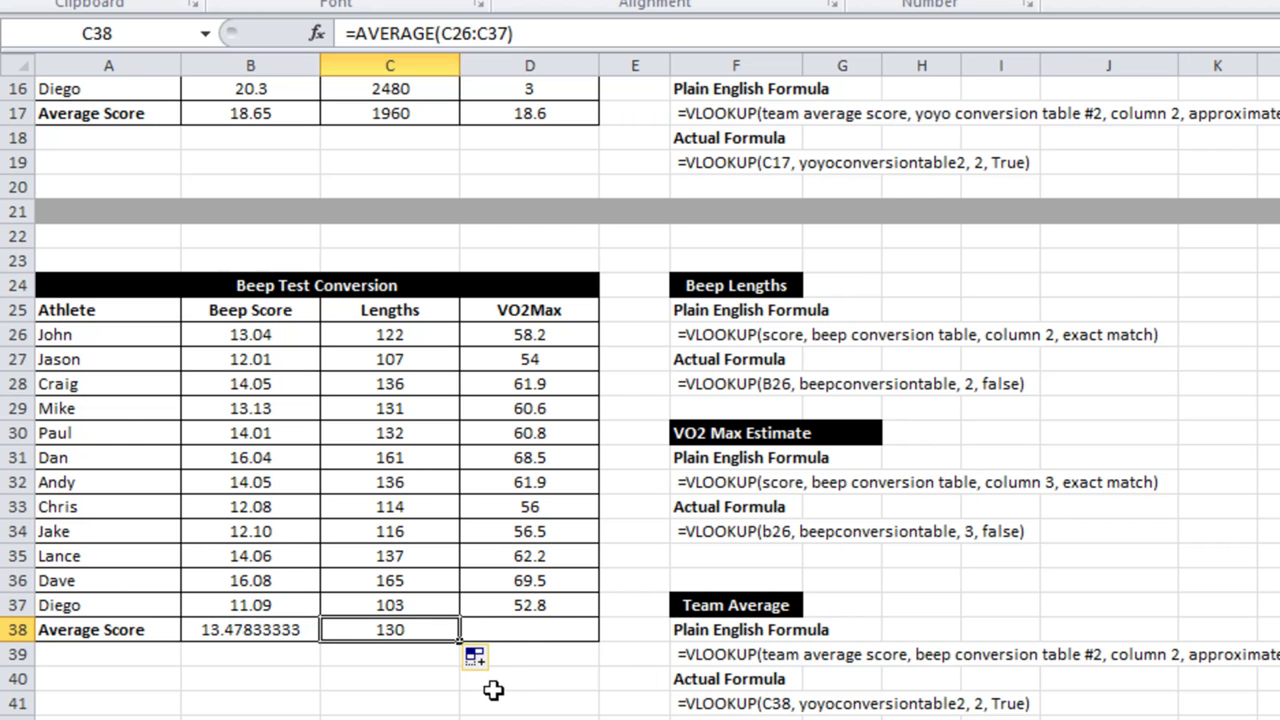
Step: Reduce the average beep score in B38 to one decimal place
{"action": "left_click", "coordinate": [258, 632]}
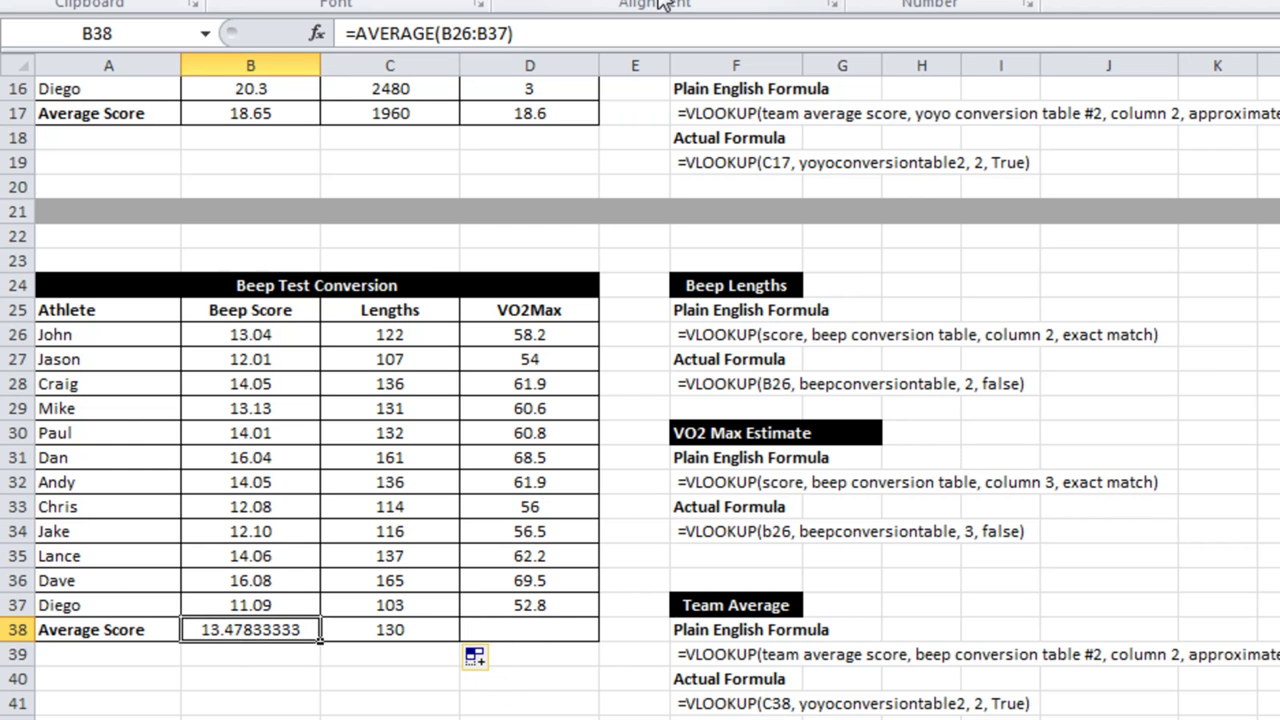
{"action": "key", "text": "alt+h"}
{"action": "key", "text": "9"}
{"action": "key", "text": "alt+h"}
{"action": "key", "text": "9"}
{"action": "key", "text": "alt+h"}
{"action": "key", "text": "9"}
{"action": "key", "text": "alt+h"}
{"action": "key", "text": "9"}
{"action": "key", "text": "alt+h"}
{"action": "key", "text": "9"}
{"action": "key", "text": "alt+h"}
{"action": "key", "text": "9"}
{"action": "key", "text": "alt+h"}
{"action": "key", "text": "9"}
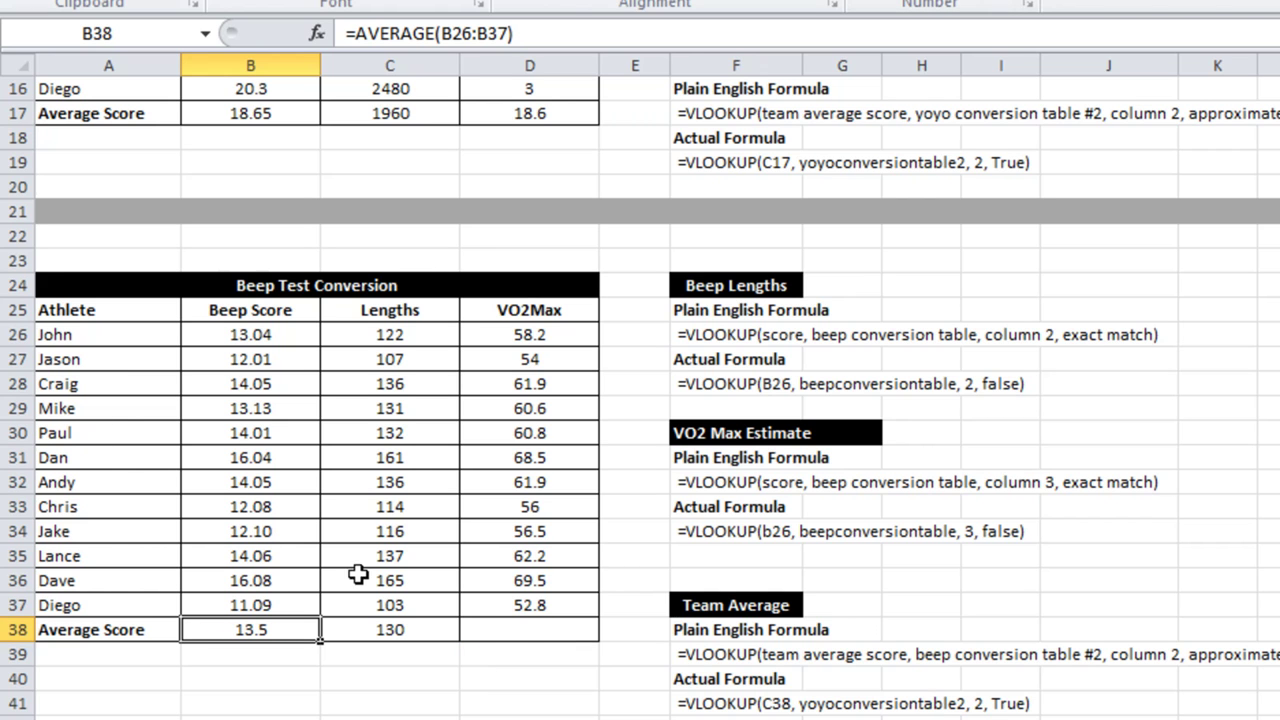
Step: Enter =VLOOKUP(C38,beeptestconversion2,2,FALSE) in D38 to look up the team's average lengths in the second beep test table
{"action": "left_click", "coordinate": [521, 633]}
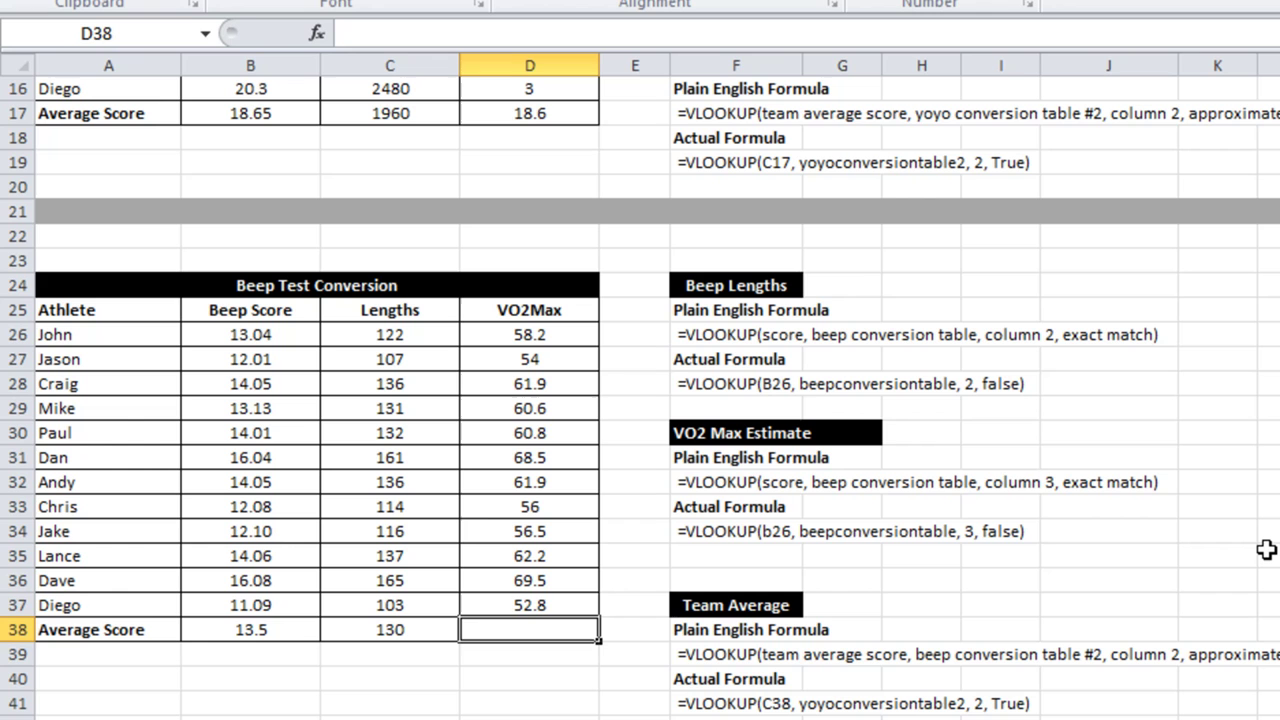
{"action": "type", "text": "="}
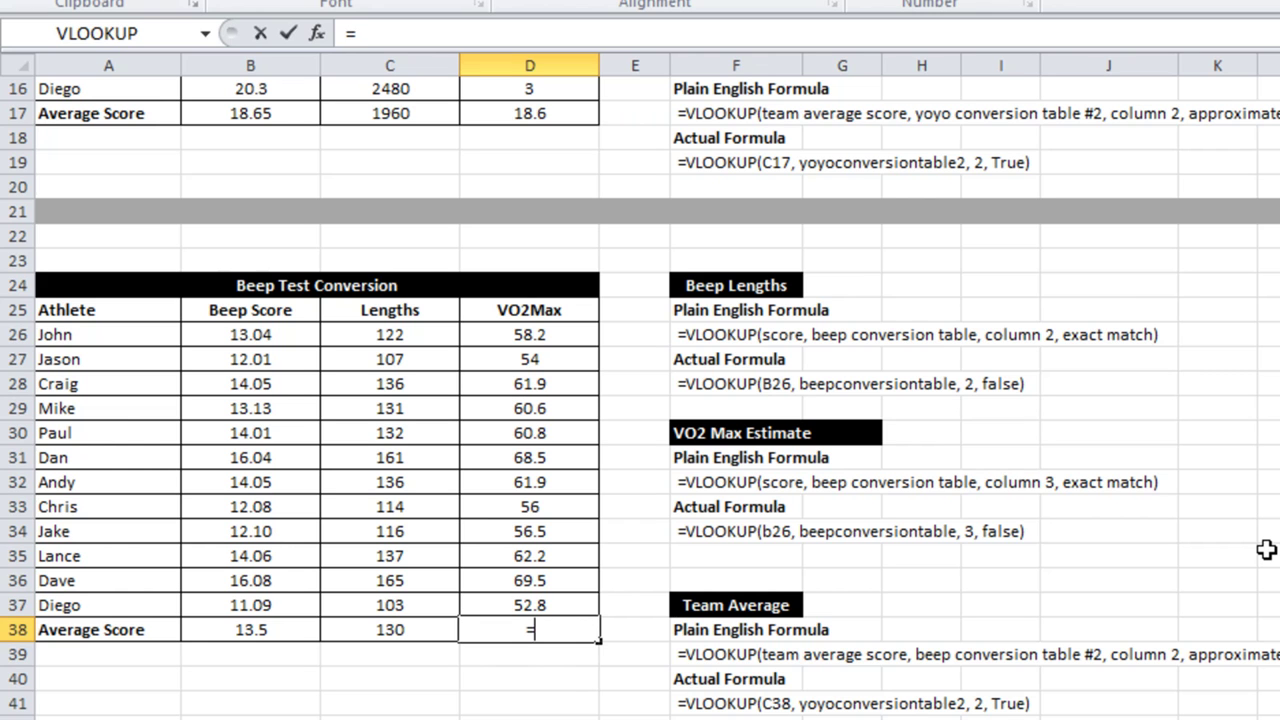
{"action": "type", "text": "vlooku"}
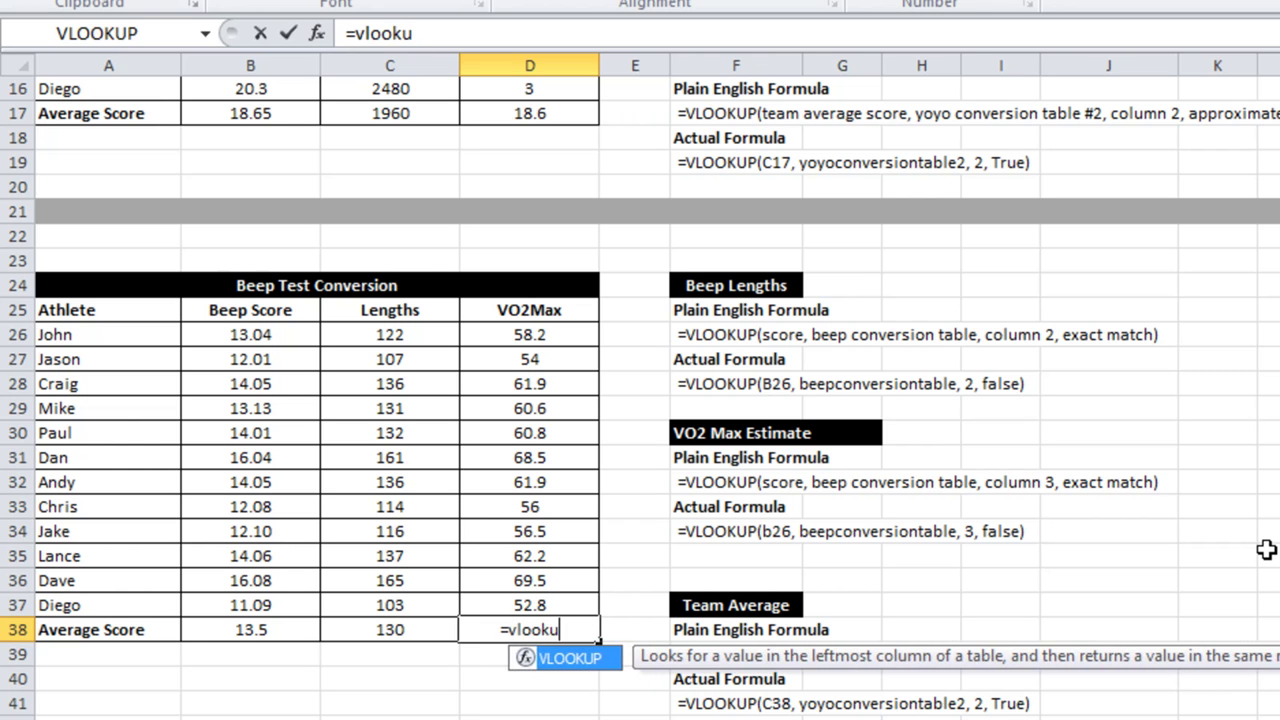
{"action": "type", "text": "p("}
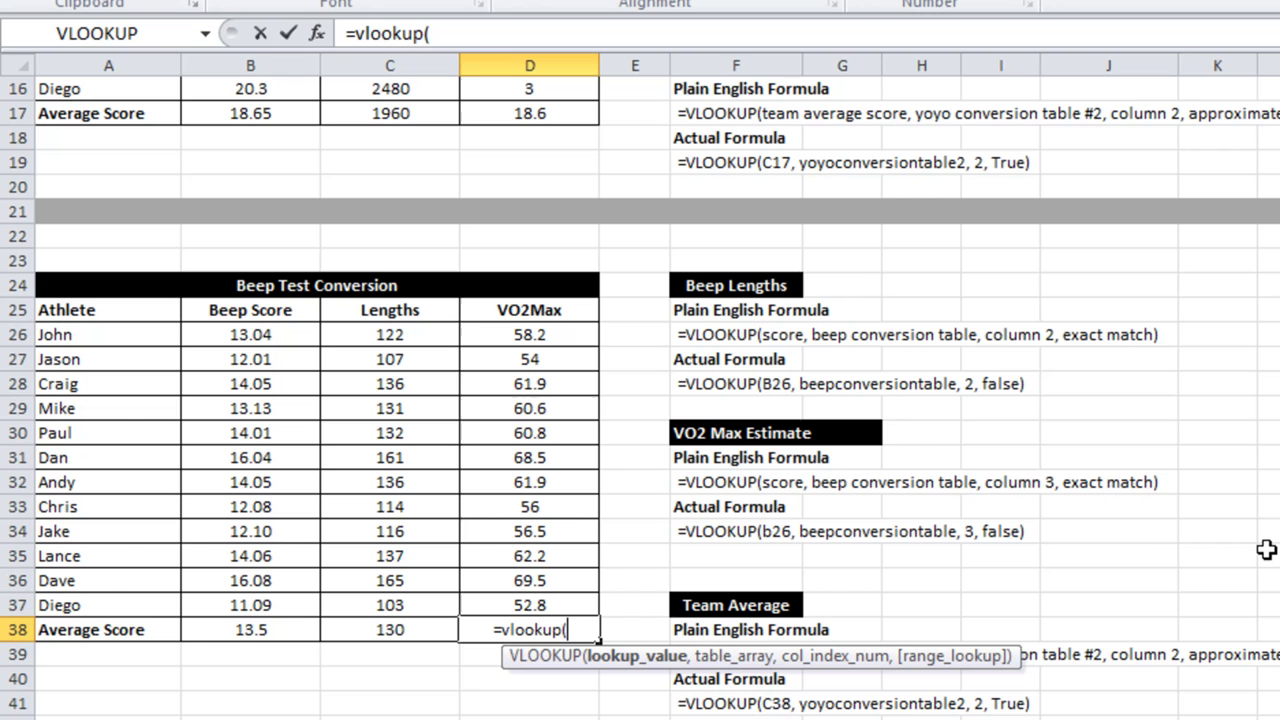
{"action": "left_click", "coordinate": [429, 640]}
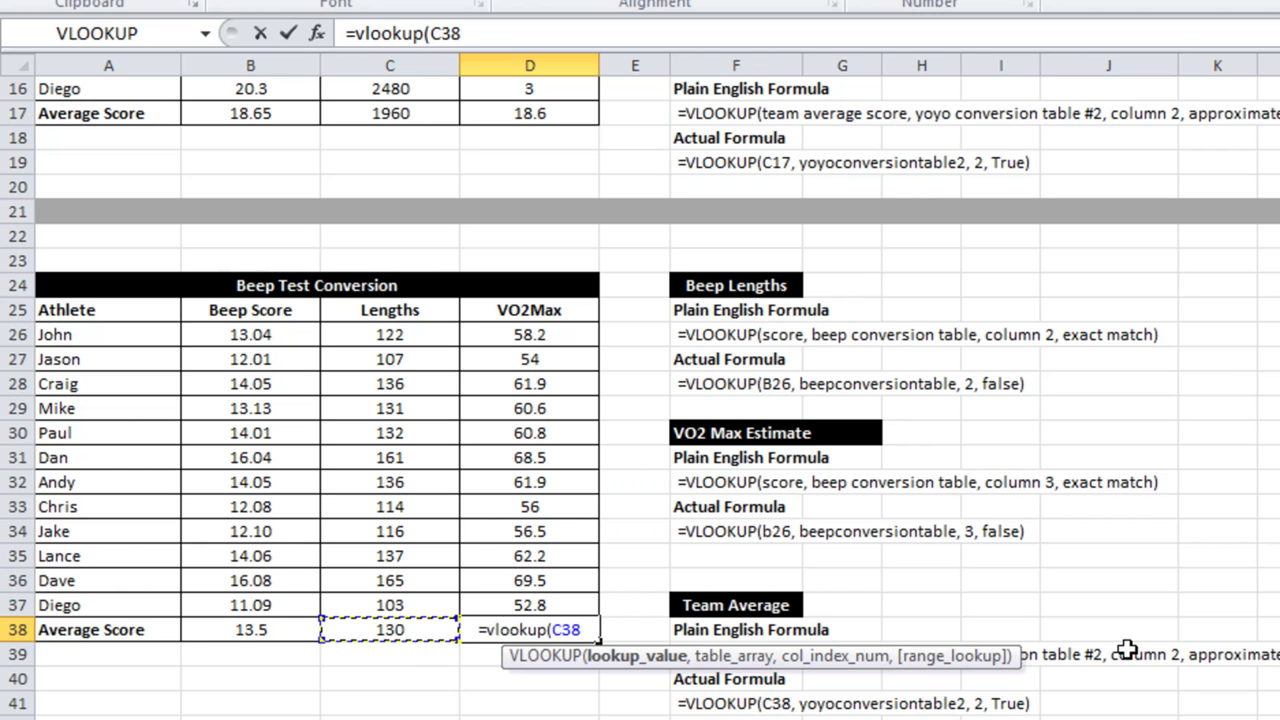
{"action": "type", "text": ",beep"}
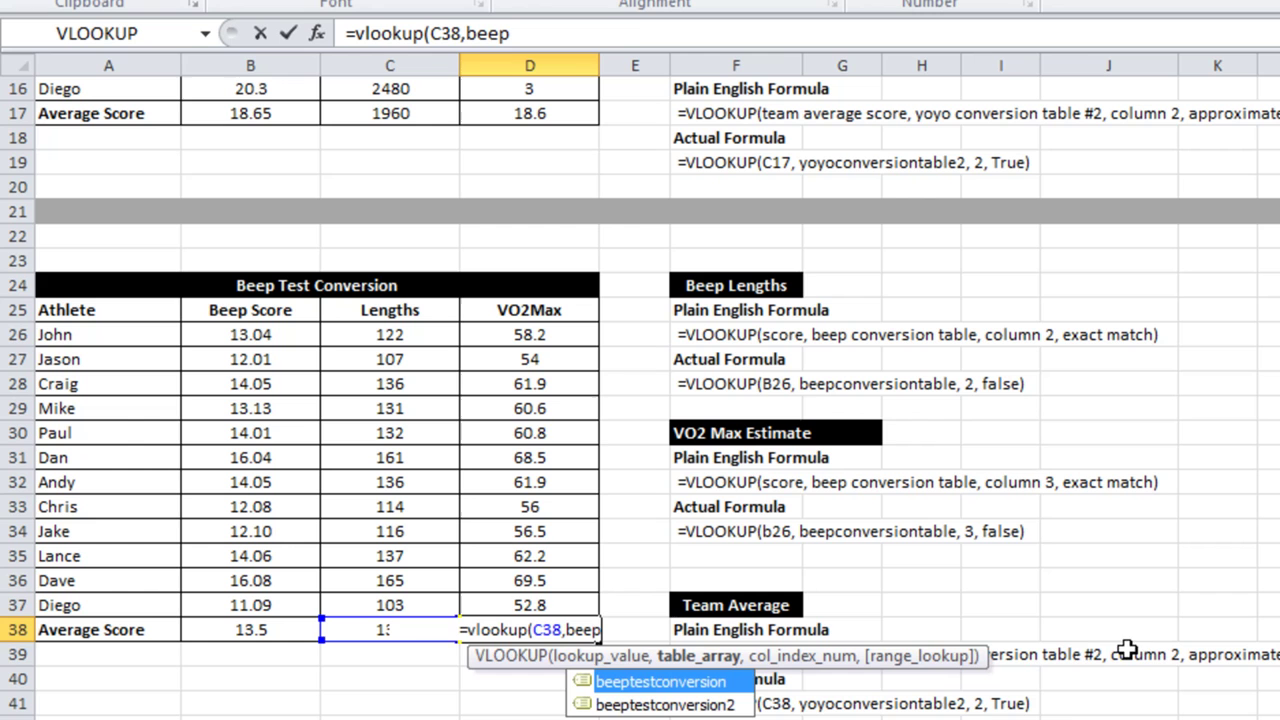
{"action": "double_click", "coordinate": [682, 704]}
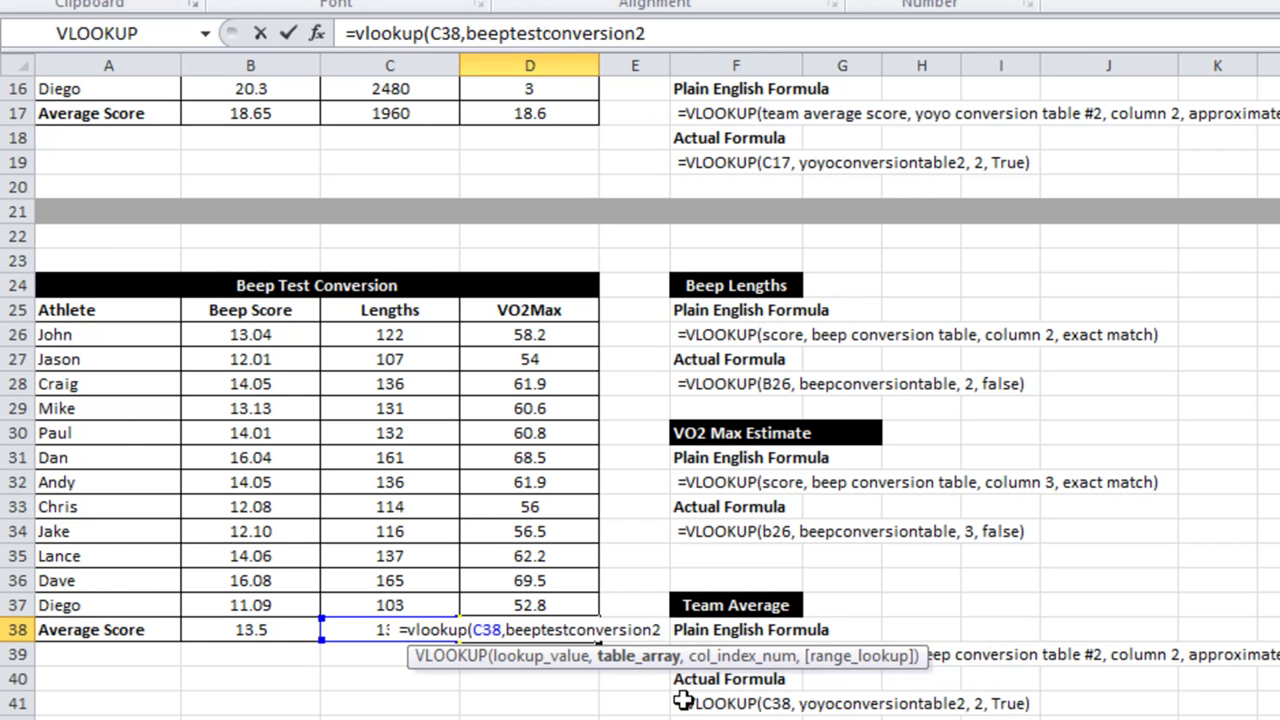
{"action": "type", "text": ",2,"}
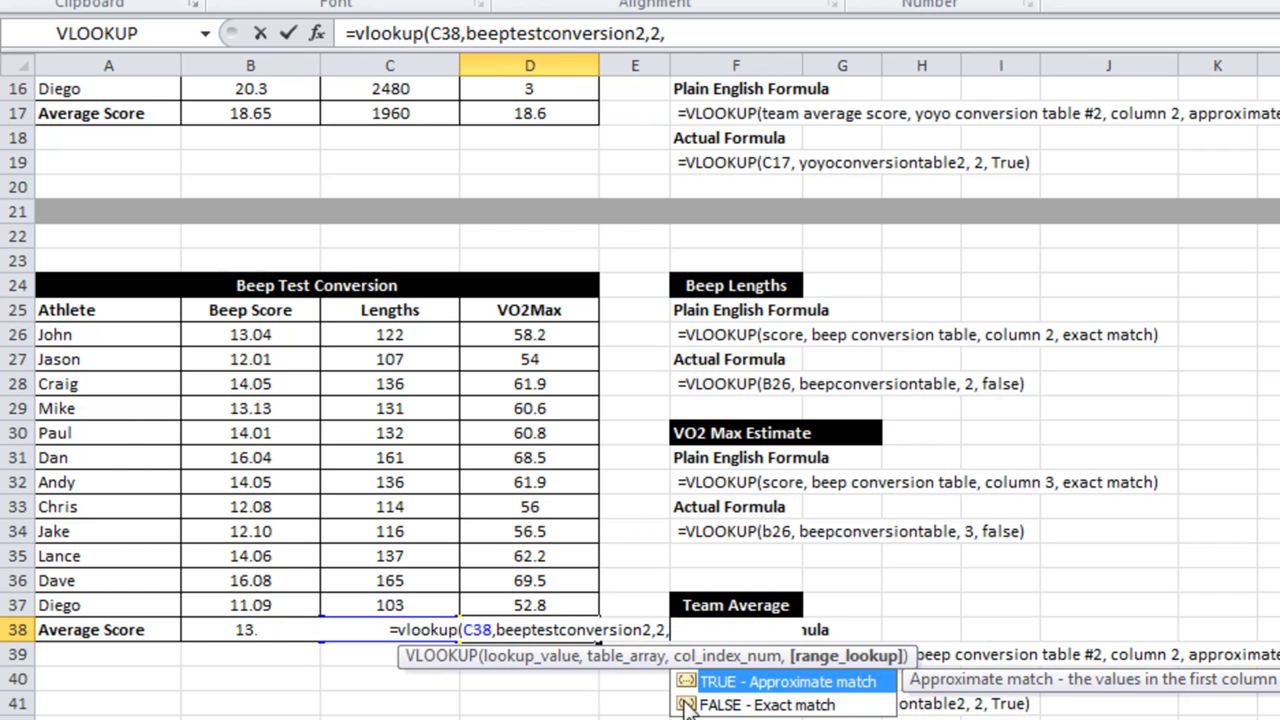
{"action": "type", "text": "false)"}
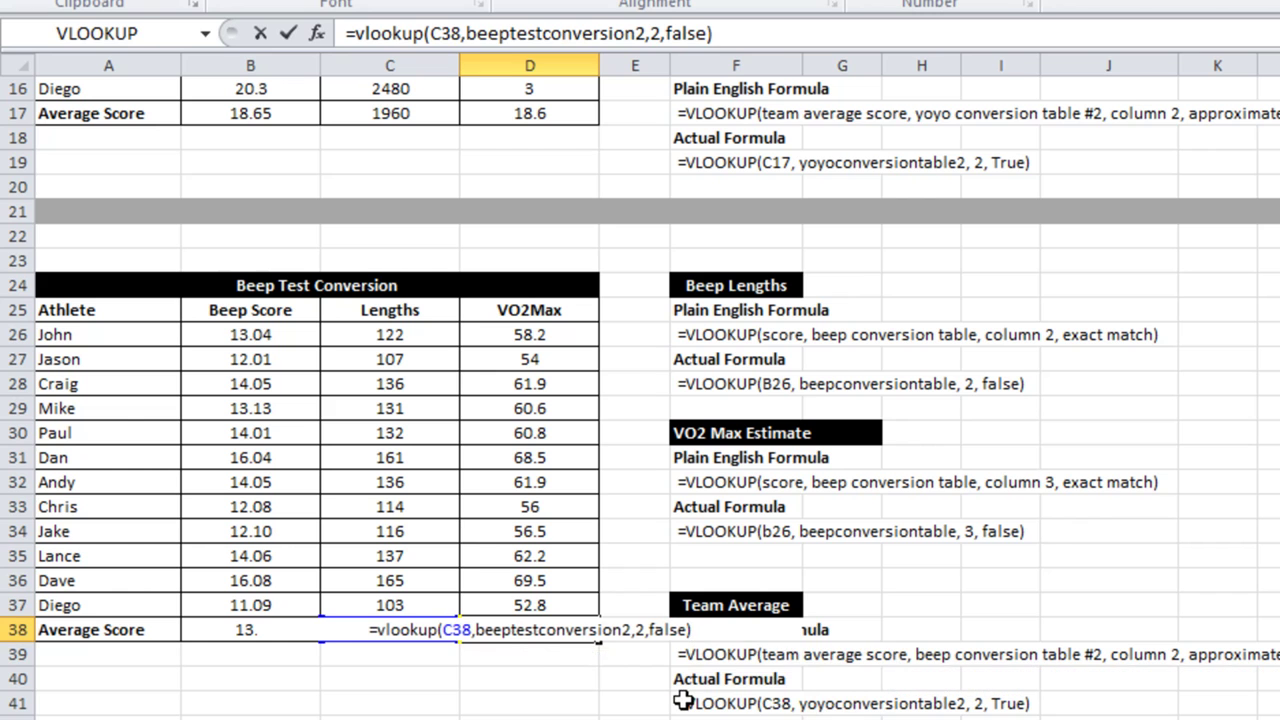
{"action": "key", "text": "Return"}
{"action": "key", "text": "Up"}
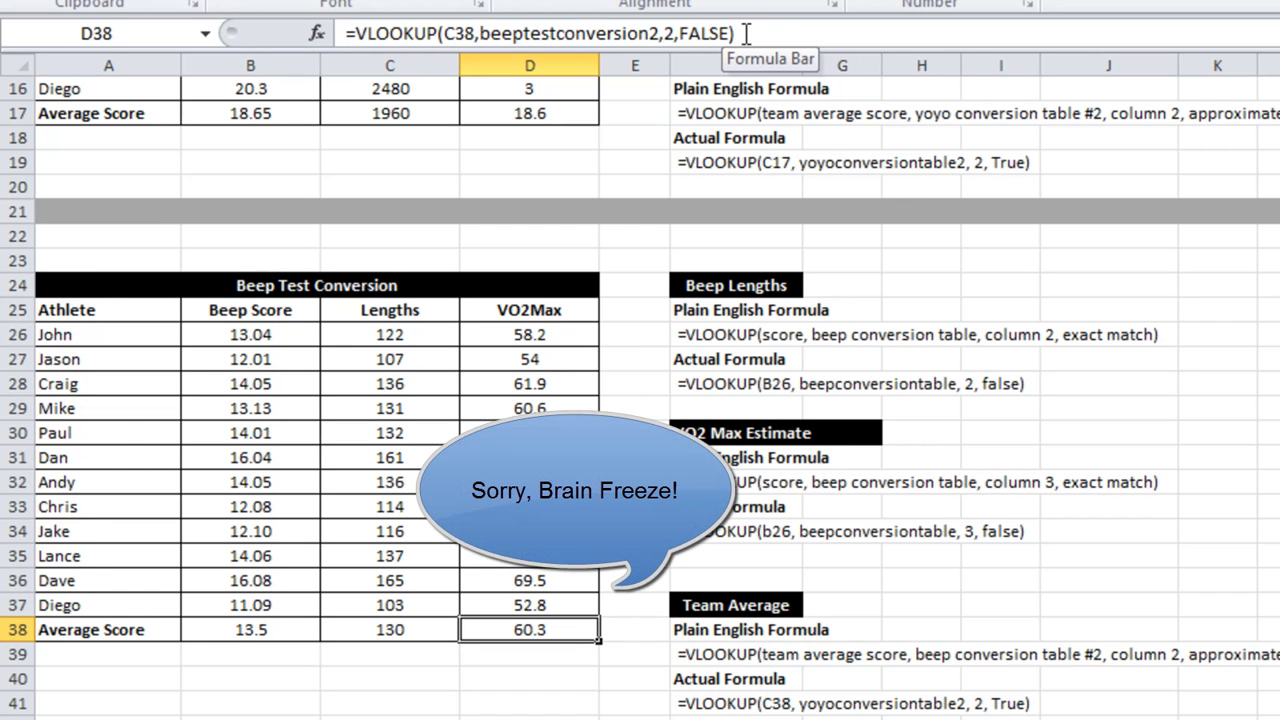
Step: Change the column index in D38 to 3, giving =VLOOKUP(C38,beeptestconversion2,3,FALSE)
{"action": "left_click", "coordinate": [676, 33]}
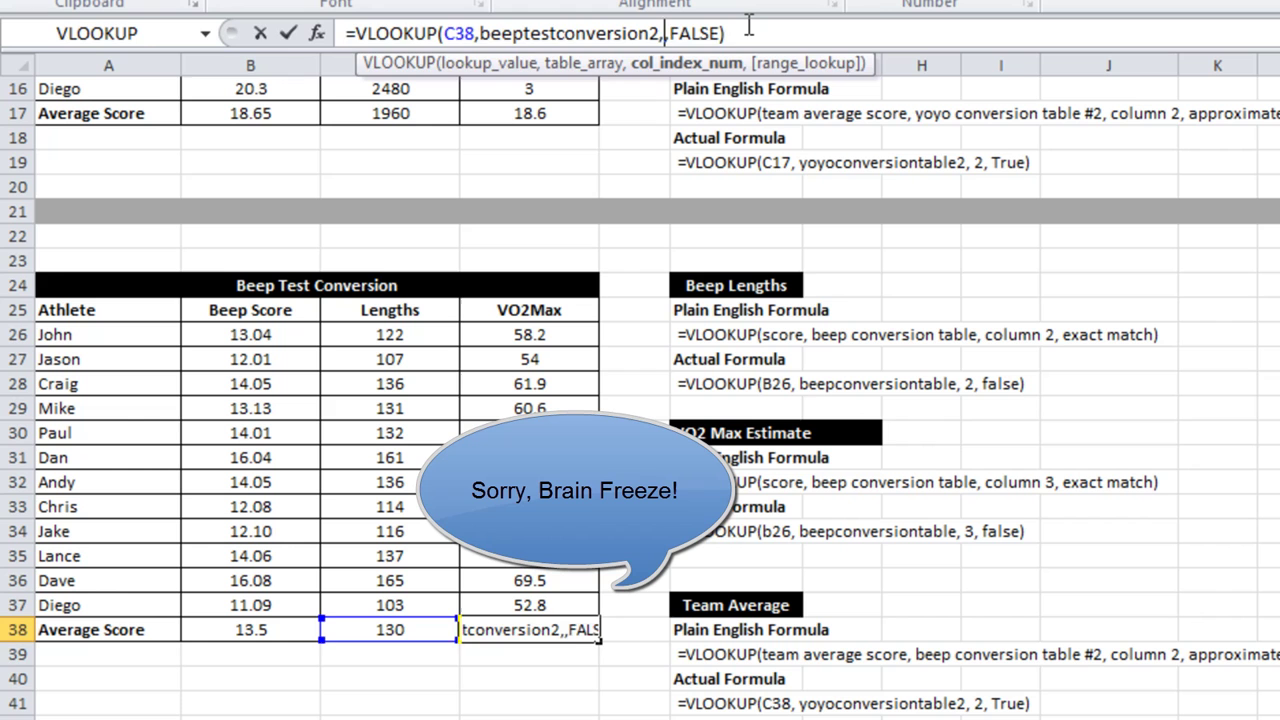
{"action": "key", "text": "Return"}
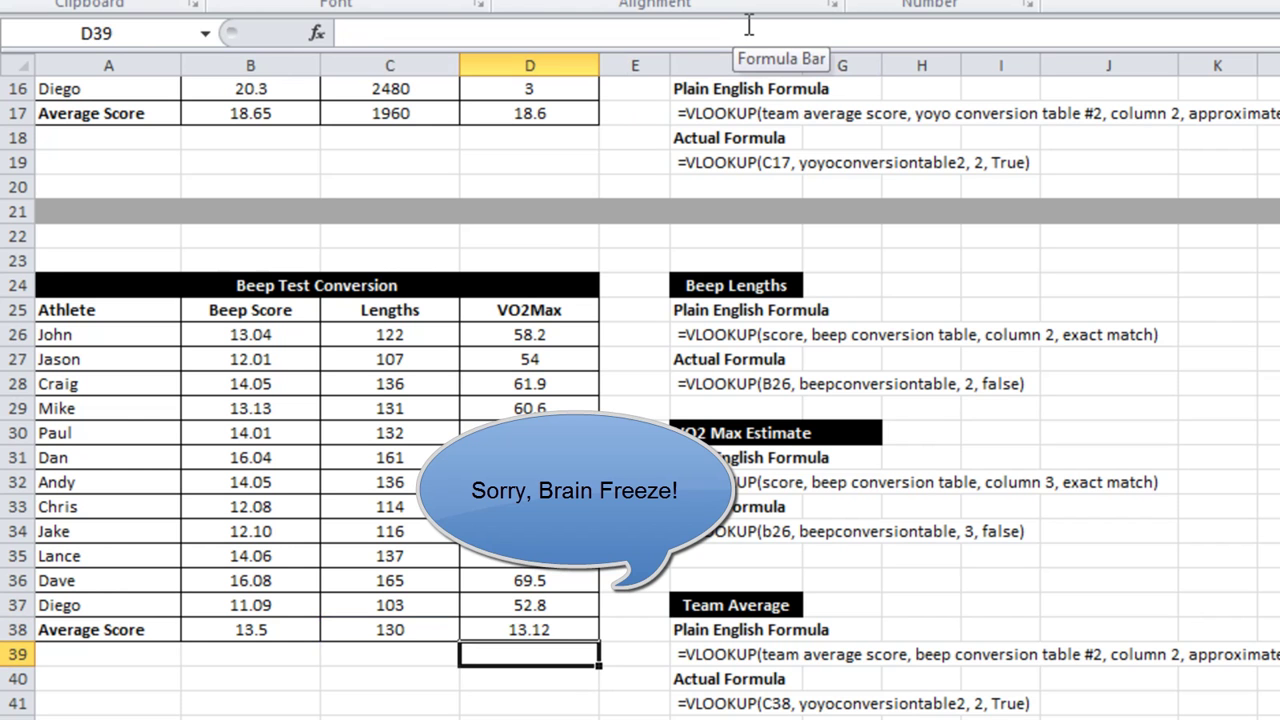
{"action": "left_click", "coordinate": [560, 628]}
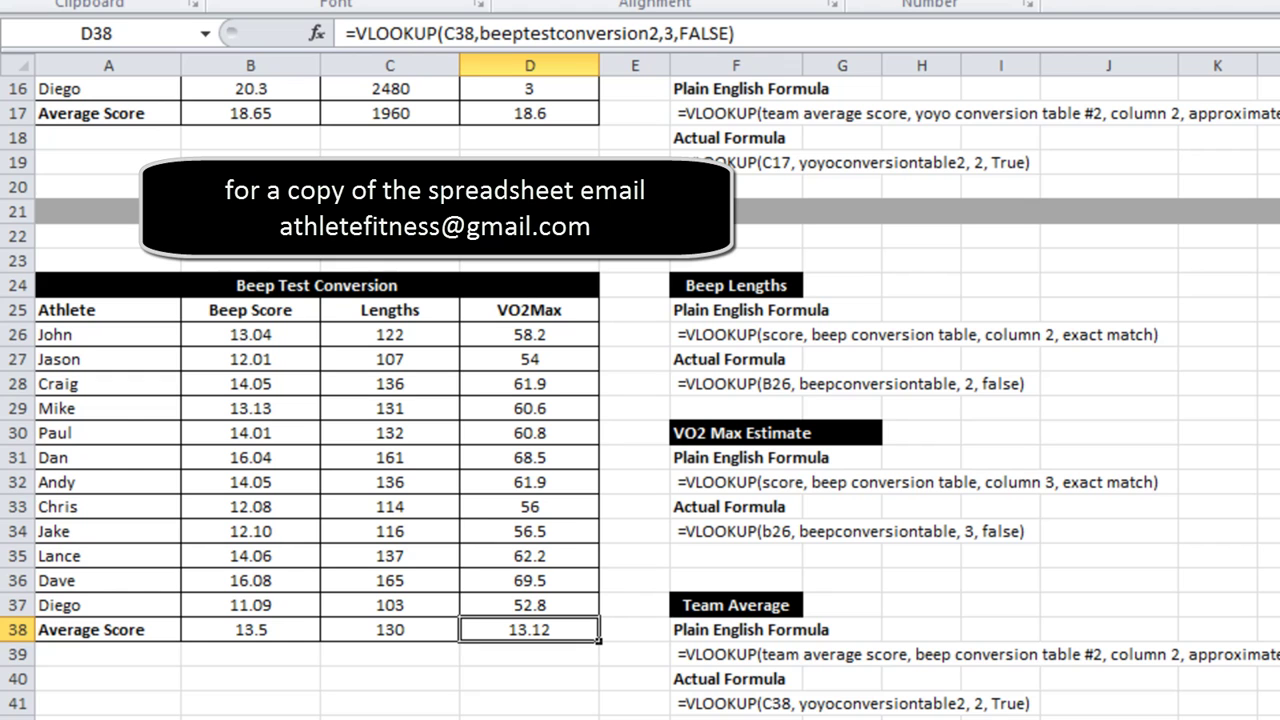